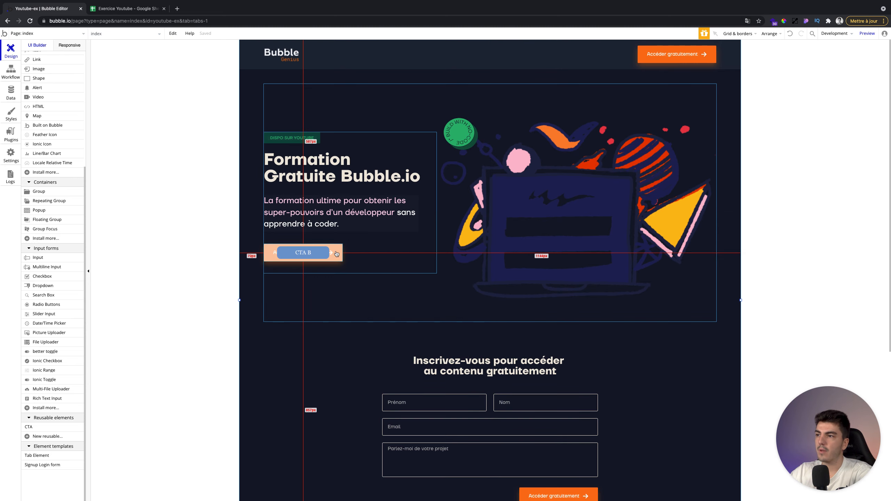
- Look over the page, then open the Data section to list the User type's built-in fields
{"action": "scroll", "coordinate": [368, 270], "scroll_direction": "down", "scroll_amount": 2}
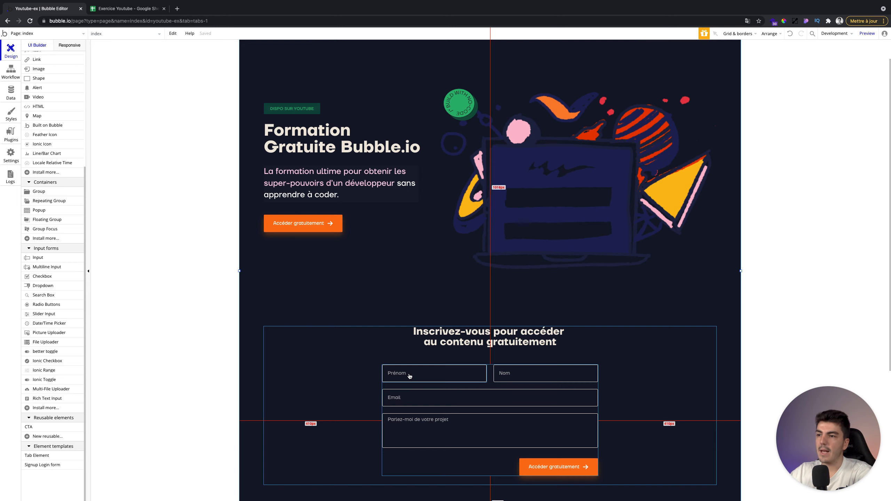
{"action": "scroll", "coordinate": [320, 351], "scroll_direction": "up", "scroll_amount": 2}
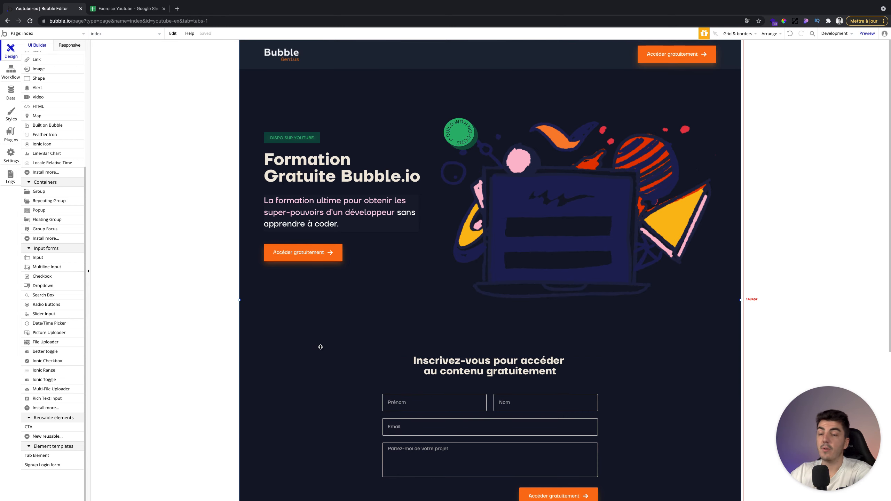
{"action": "left_click", "coordinate": [353, 287]}
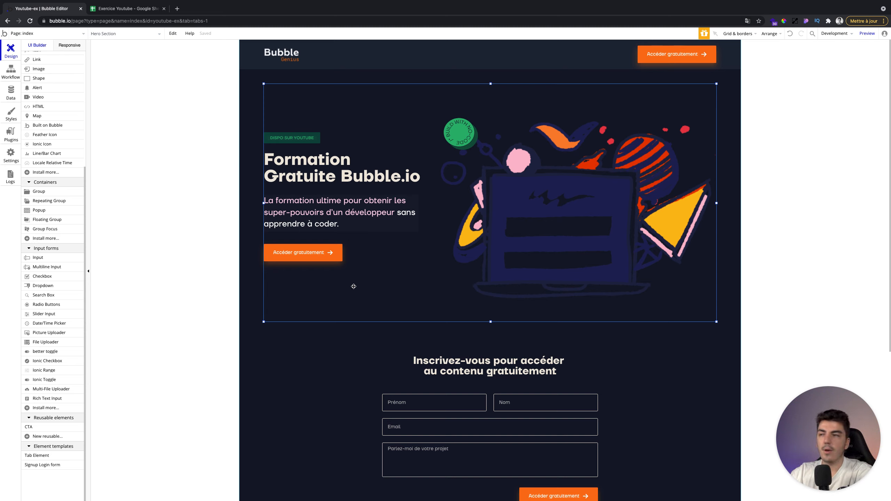
{"action": "left_click", "coordinate": [204, 238]}
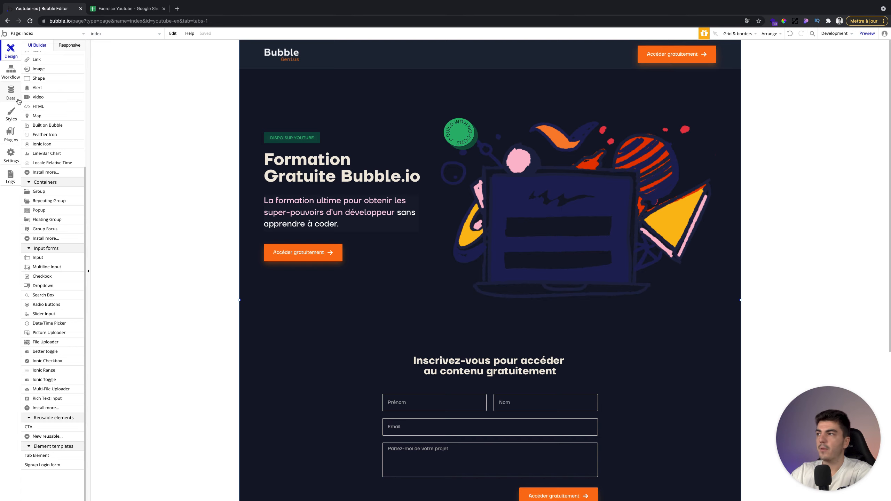
{"action": "left_click", "coordinate": [7, 88]}
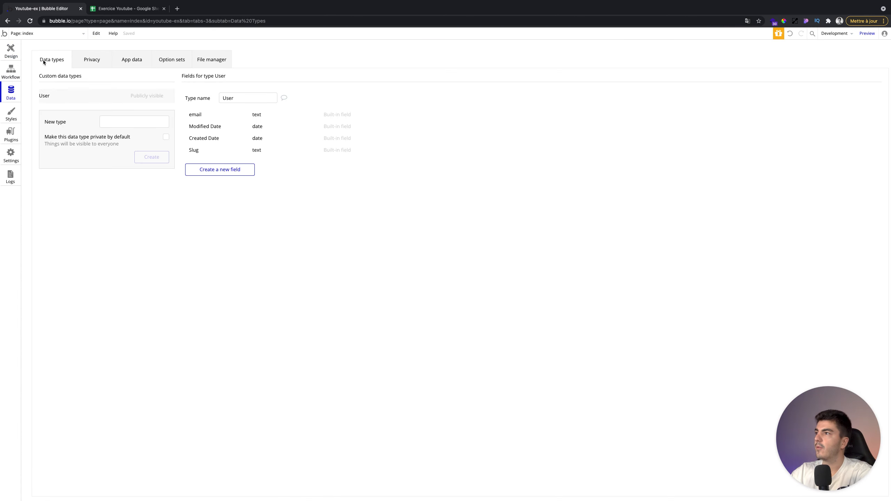
- Show the custom data types, then switch to the Exercice Youtube spreadsheet's User sheet
{"action": "left_click", "coordinate": [52, 60]}
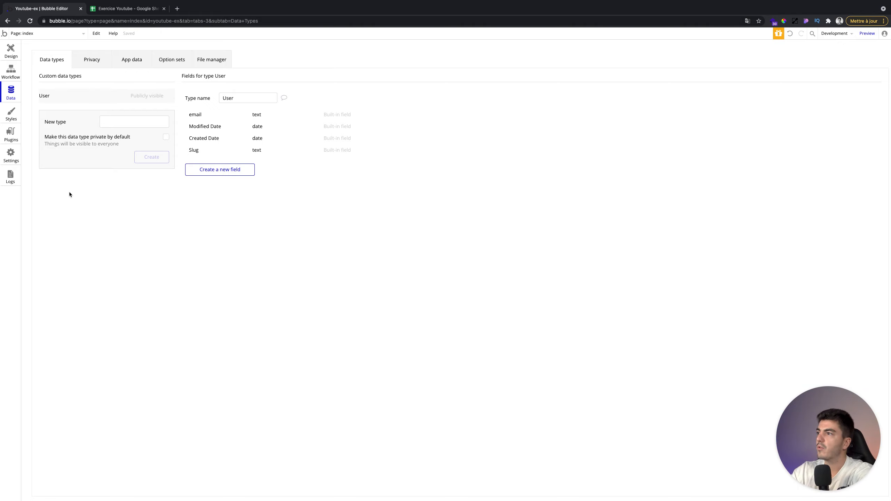
{"action": "left_click", "coordinate": [122, 11]}
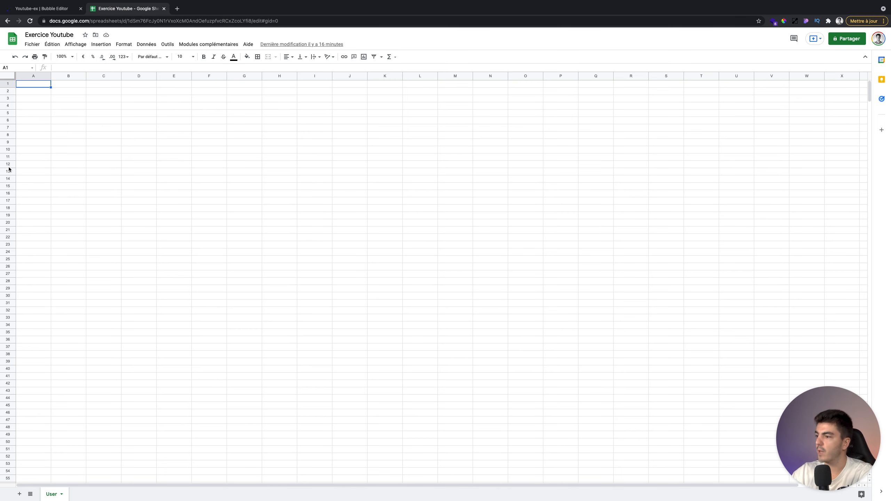
- Add a new sheet to the Exercice Youtube spreadsheet and name it Team
{"action": "left_click", "coordinate": [49, 9]}
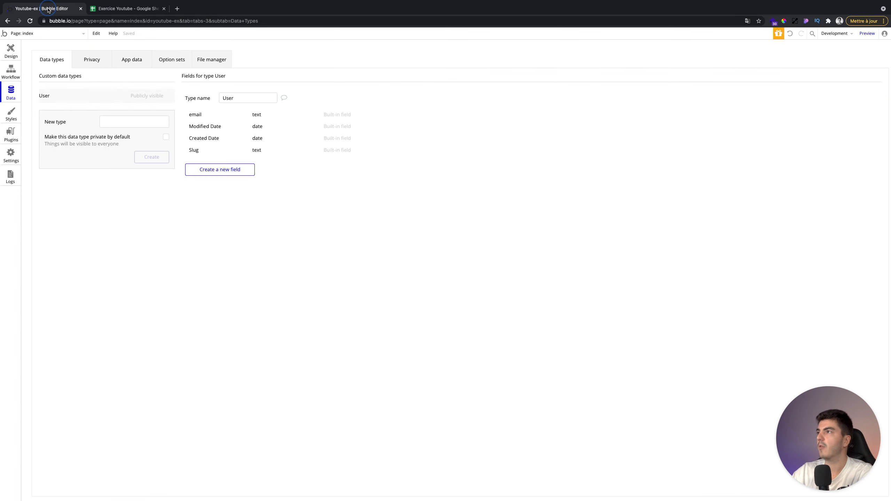
{"action": "left_click", "coordinate": [106, 9]}
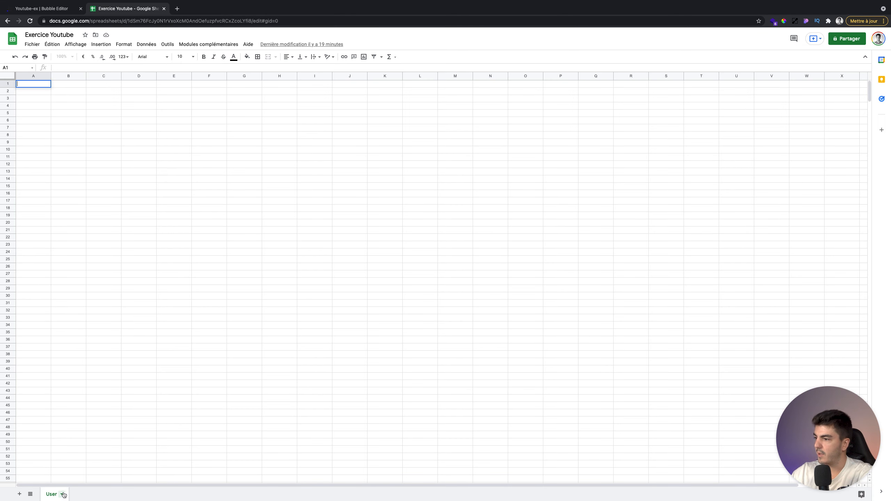
{"action": "left_click", "coordinate": [19, 495]}
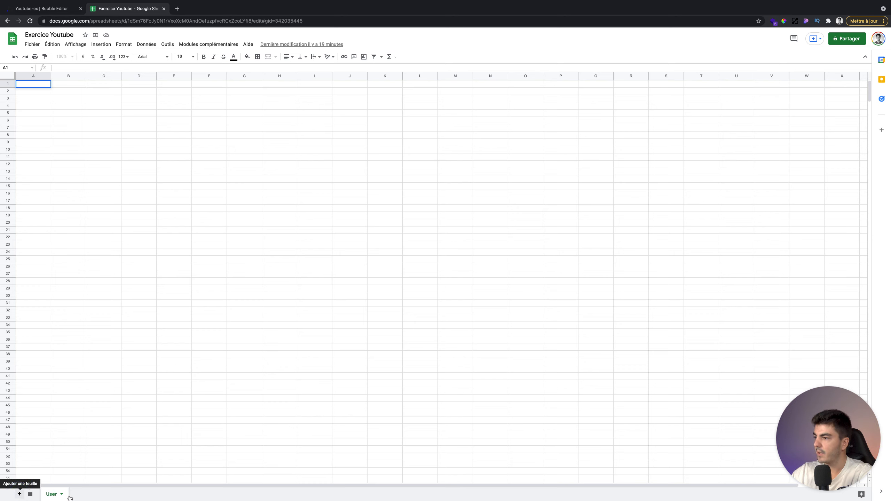
{"action": "double_click", "coordinate": [80, 495]}
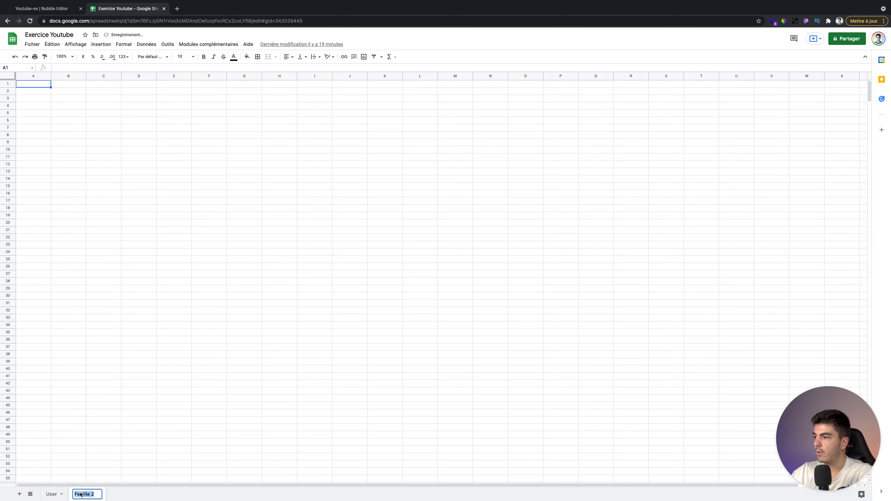
{"action": "type", "text": "Team"}
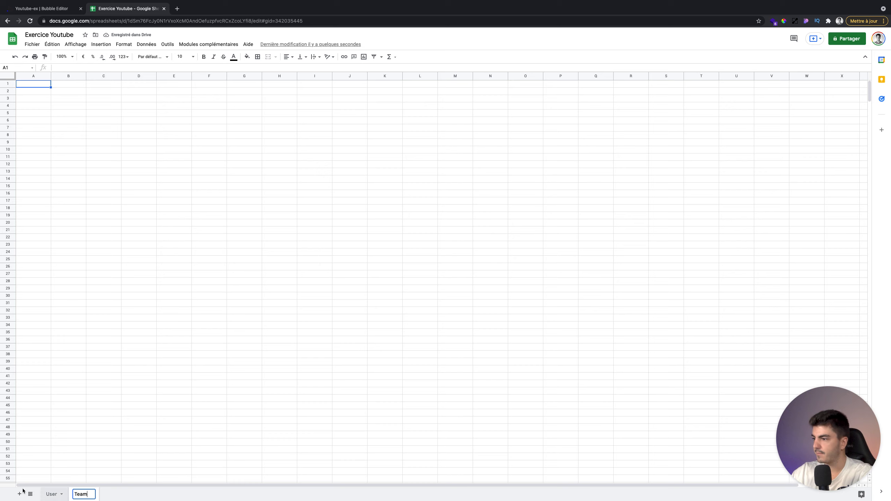
- Add a second sheet named Projets, then return to the User sheet and the Bubble editor
{"action": "left_click", "coordinate": [20, 494]}
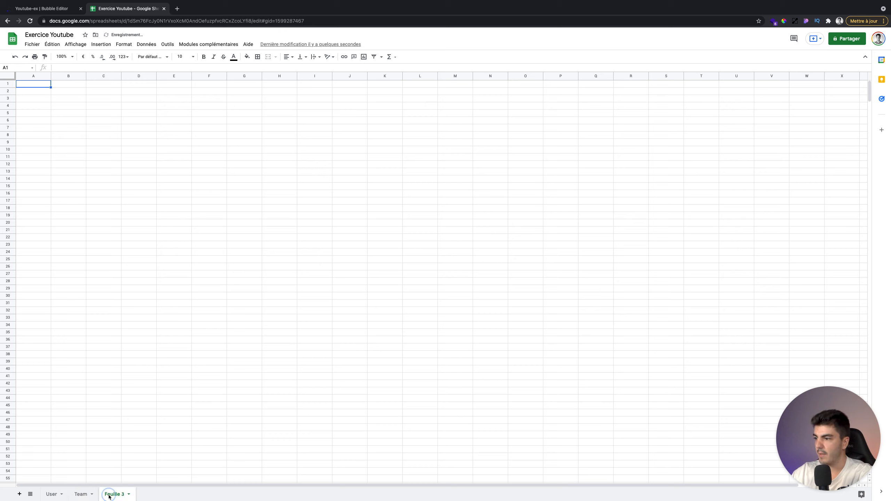
{"action": "double_click", "coordinate": [109, 495]}
{"action": "type", "text": "o"}
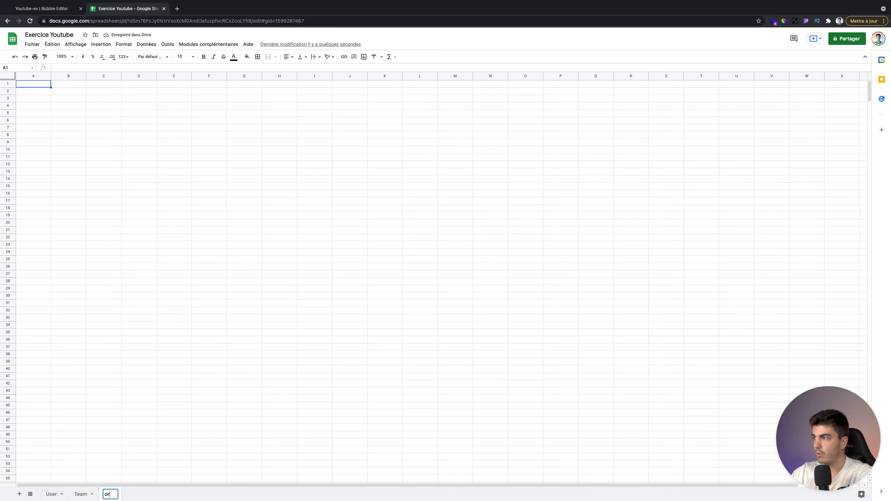
{"action": "key", "text": "BackSpace"}
{"action": "type", "text": "Projets"}
{"action": "key", "text": "Return"}
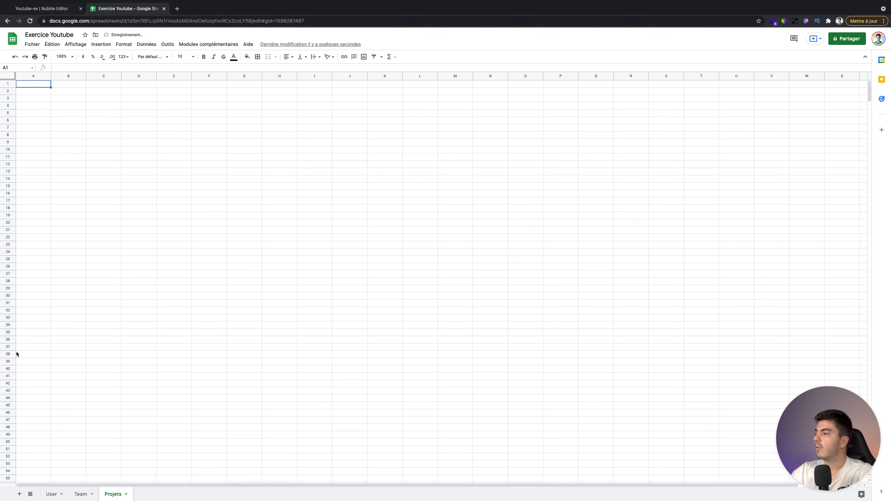
{"action": "left_click", "coordinate": [52, 493]}
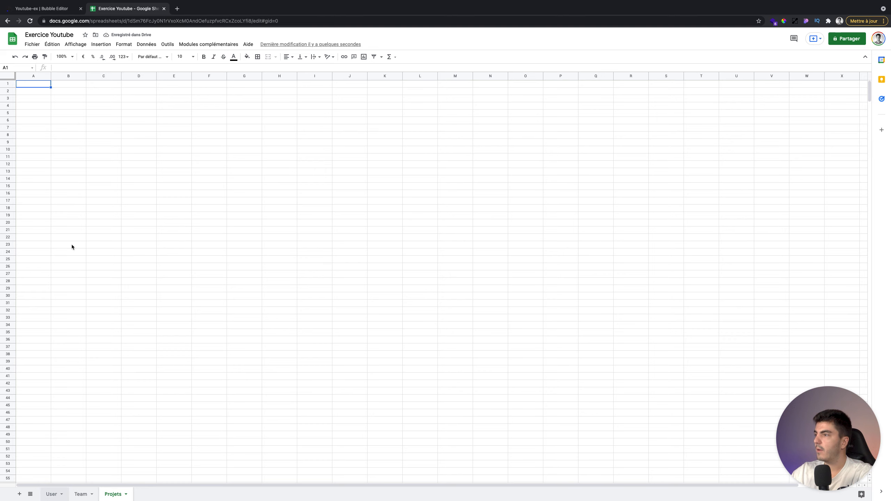
{"action": "left_click", "coordinate": [49, 10]}
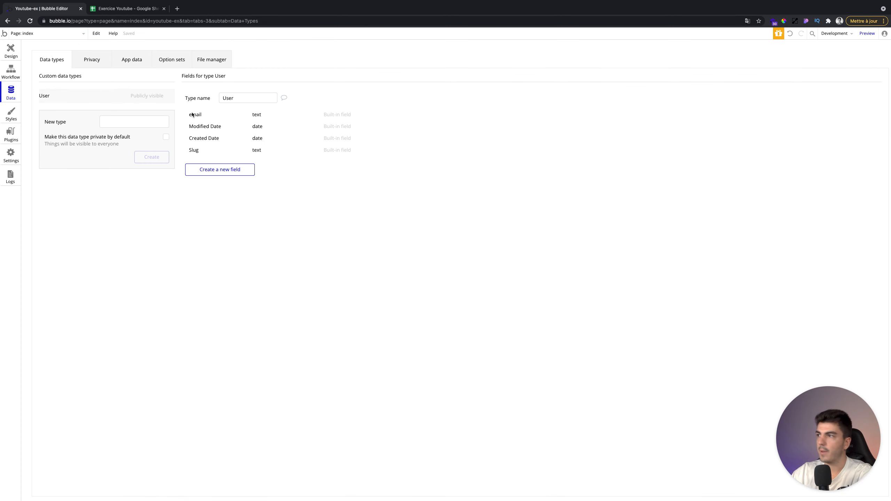
- Check the email, Created Date and Slug fields, then enter Email in the User sheet's A1
{"action": "left_click", "coordinate": [193, 114]}
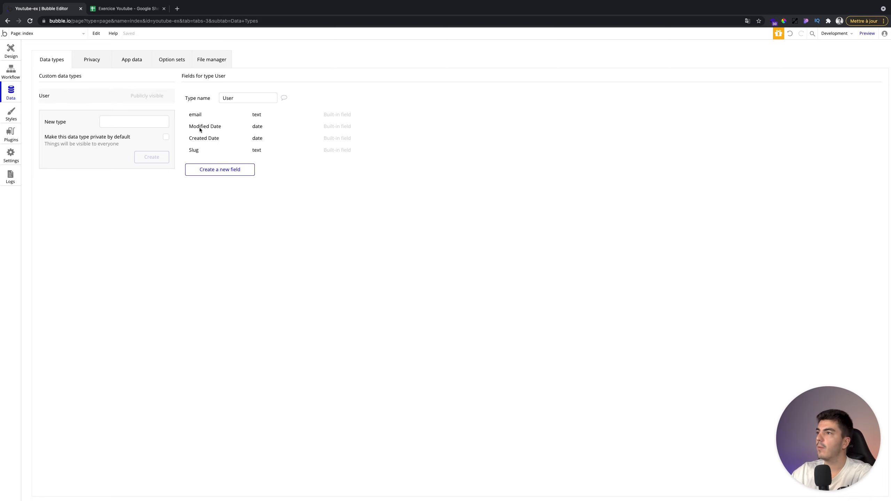
{"action": "left_click", "coordinate": [204, 137]}
{"action": "left_click", "coordinate": [194, 151]}
{"action": "left_click", "coordinate": [118, 8]}
{"action": "type", "text": "Email"}
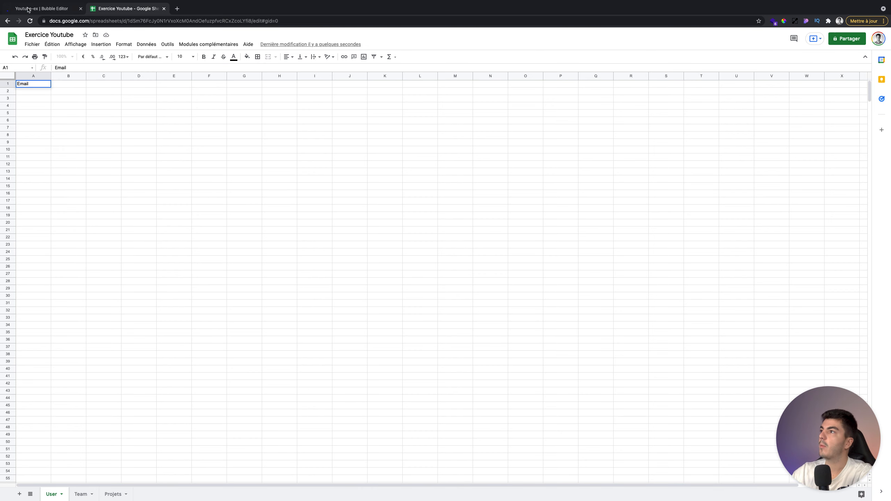
- Add Modified Date, Created Date and Slug headers in B1:D1 after Email
{"action": "left_click", "coordinate": [32, 9]}
{"action": "left_click", "coordinate": [101, 11]}
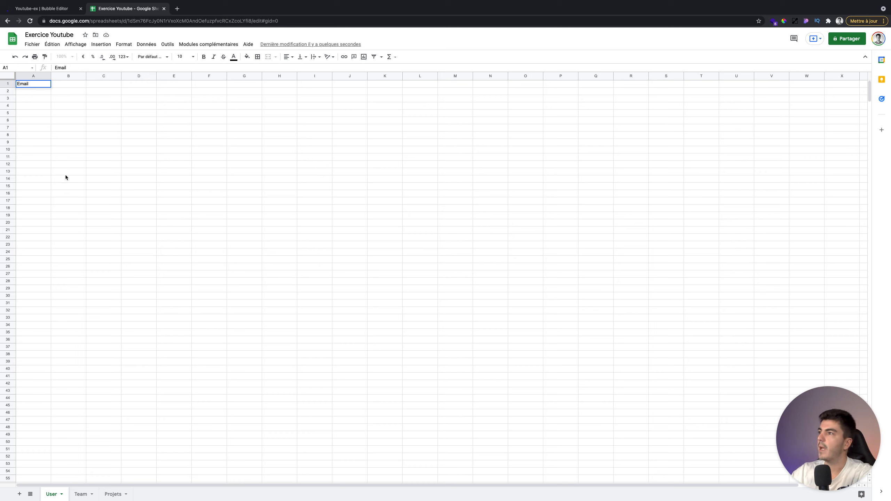
{"action": "left_click", "coordinate": [63, 86]}
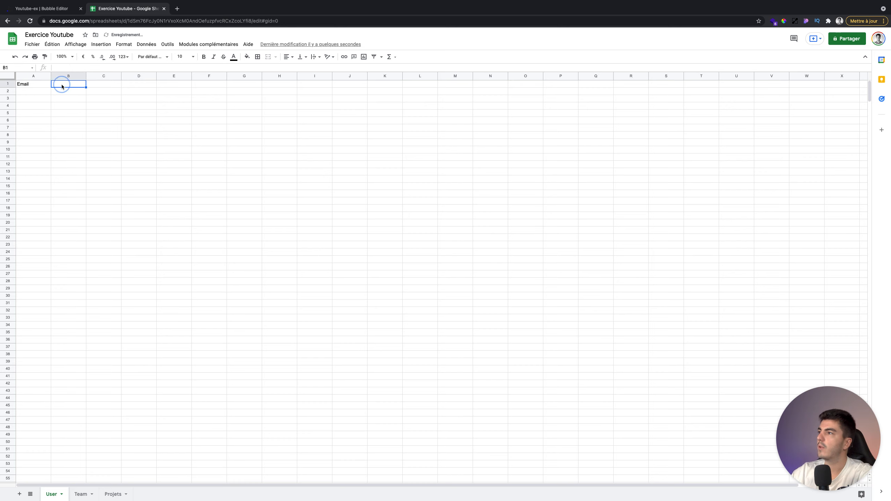
{"action": "left_click", "coordinate": [110, 85]}
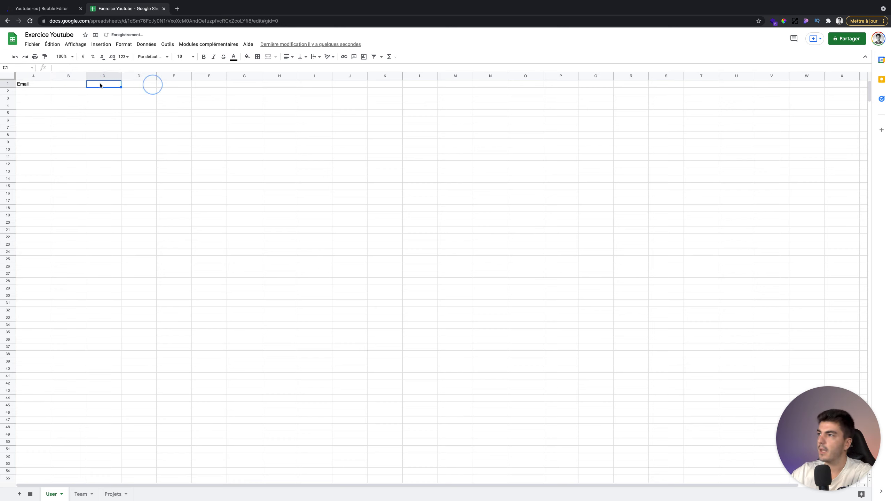
{"action": "left_click", "coordinate": [64, 84]}
{"action": "type", "text": "Modified Date"}
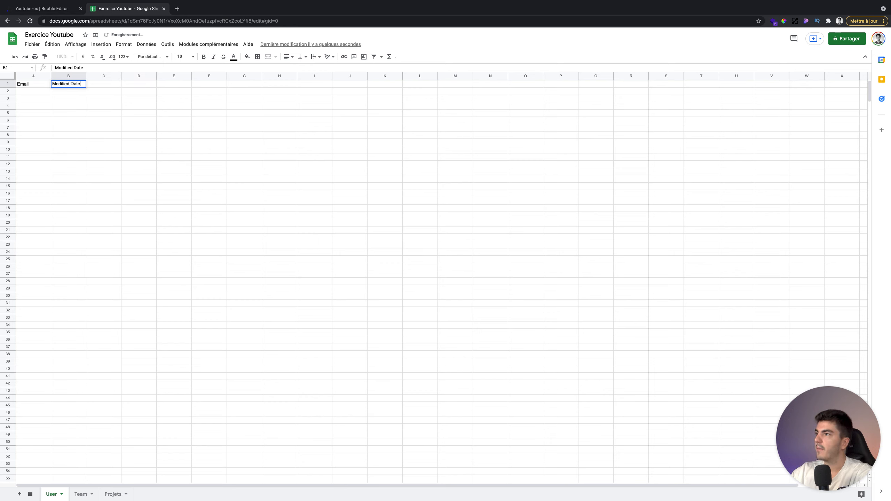
{"action": "key", "text": "Tab"}
{"action": "type", "text": "Created Date"}
{"action": "key", "text": "Tab"}
{"action": "type", "text": "Slu"}
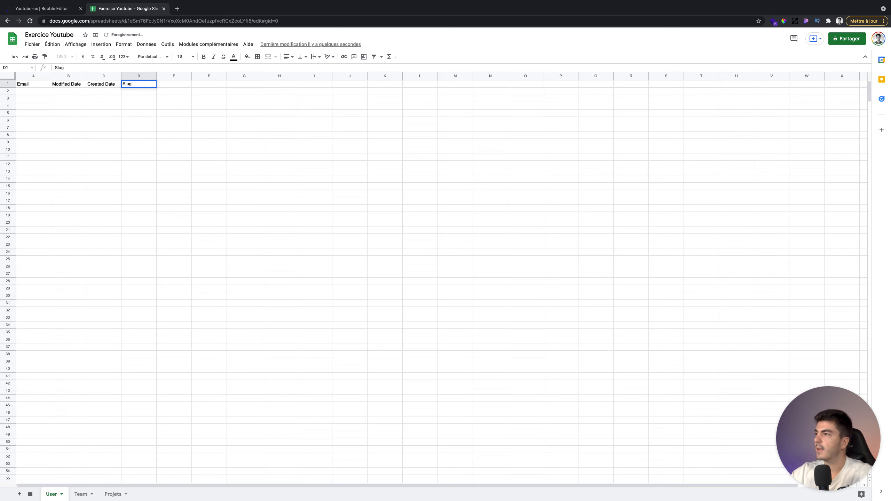
{"action": "left_click", "coordinate": [105, 99]}
{"action": "left_click", "coordinate": [125, 86]}
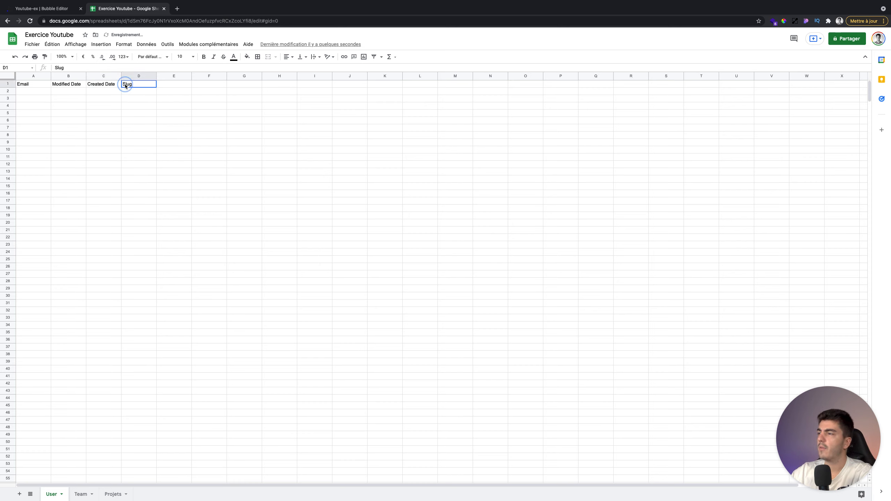
{"action": "left_click", "coordinate": [42, 92]}
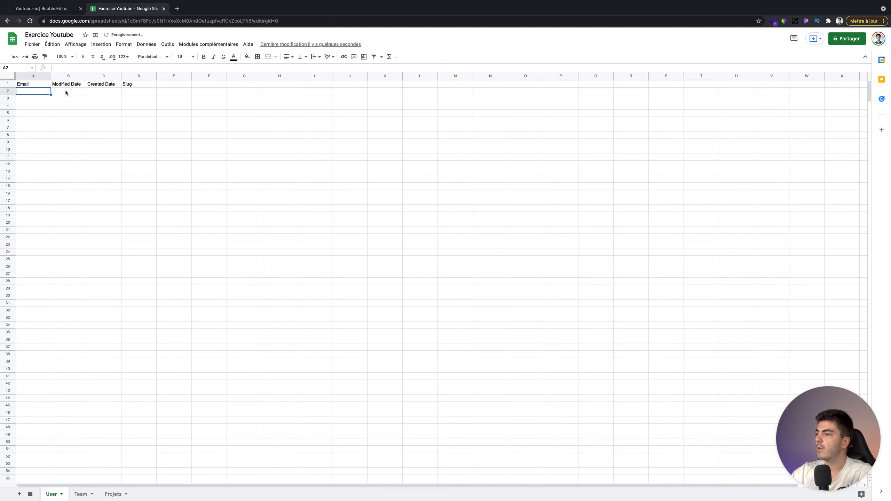
- Insert a column before Email and give it the header Prénom
{"action": "left_click", "coordinate": [26, 76]}
{"action": "right_click", "coordinate": [31, 97]}
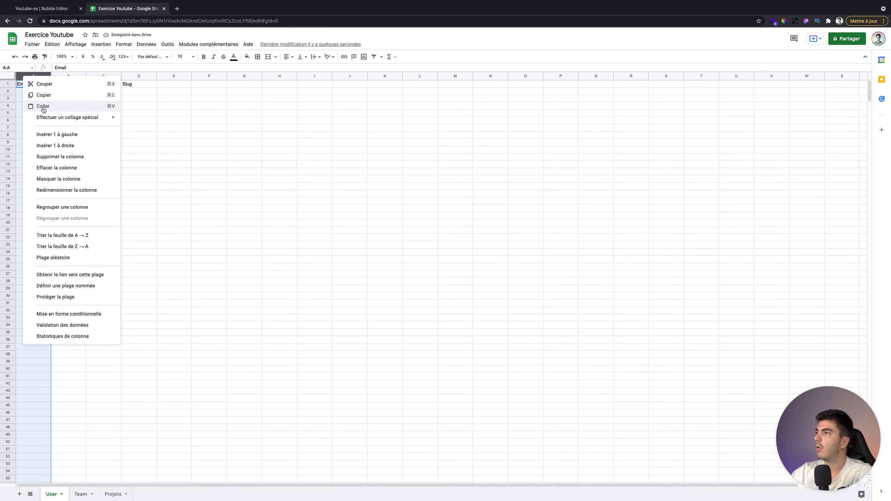
{"action": "left_click", "coordinate": [59, 136]}
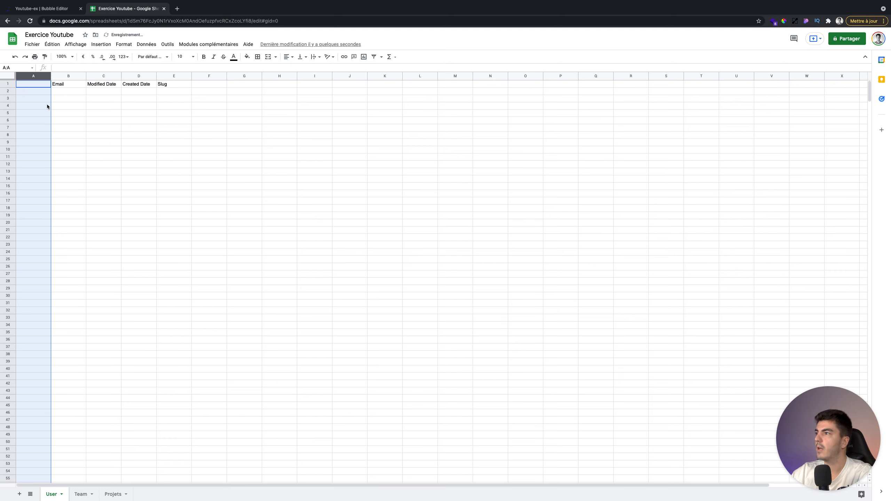
{"action": "left_click", "coordinate": [32, 85]}
{"action": "type", "text": "Prénom"}
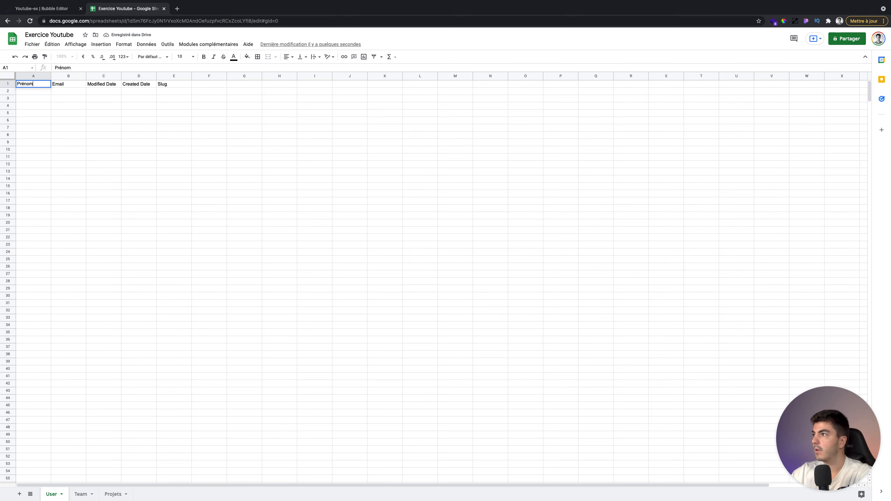
- Insert two more columns before Email, headed Nom in B1 and Statut in C1
{"action": "left_click", "coordinate": [63, 86]}
{"action": "left_click", "coordinate": [69, 75]}
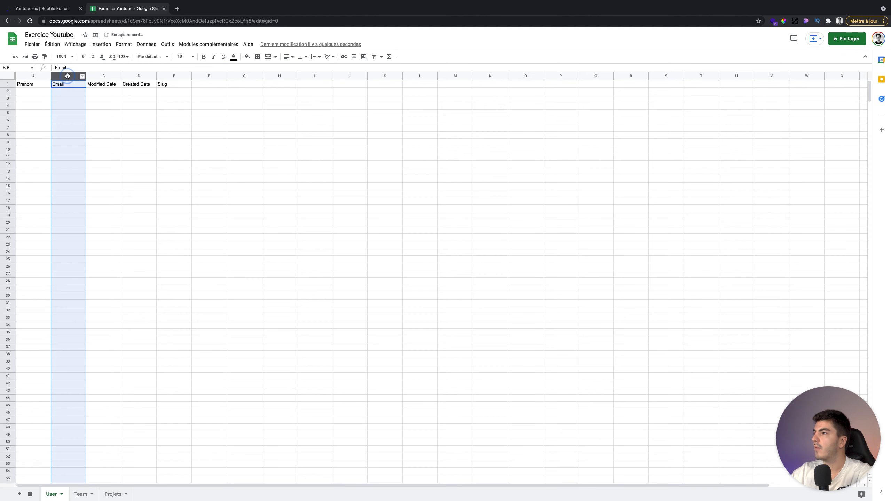
{"action": "right_click", "coordinate": [68, 76]}
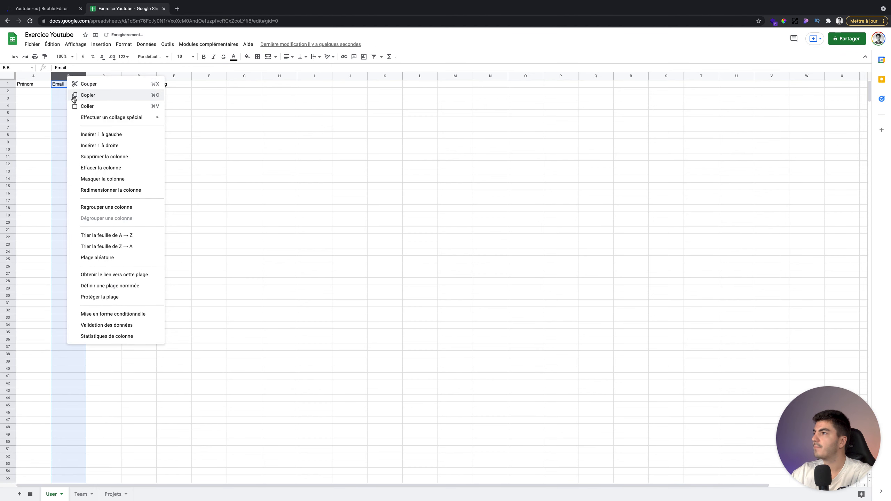
{"action": "left_click", "coordinate": [97, 136]}
{"action": "left_click", "coordinate": [63, 88]}
{"action": "type", "text": "Nom"}
{"action": "left_click", "coordinate": [125, 99]}
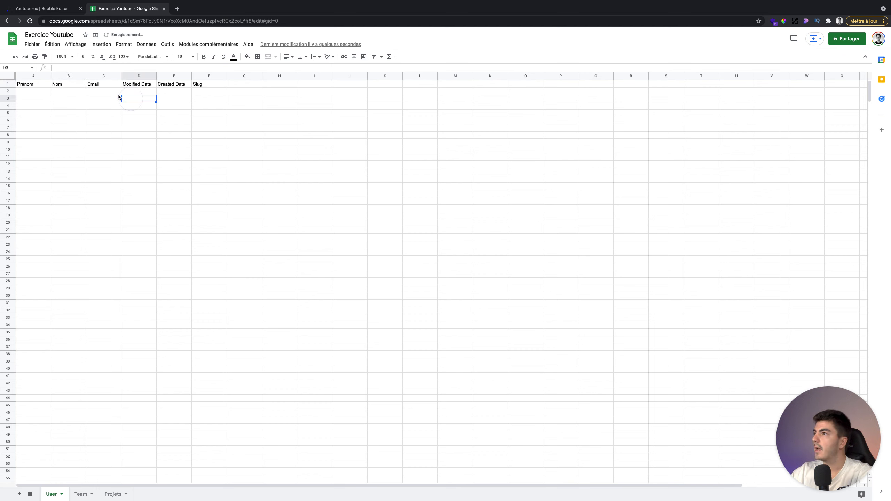
{"action": "left_click", "coordinate": [107, 76]}
{"action": "right_click", "coordinate": [106, 77]}
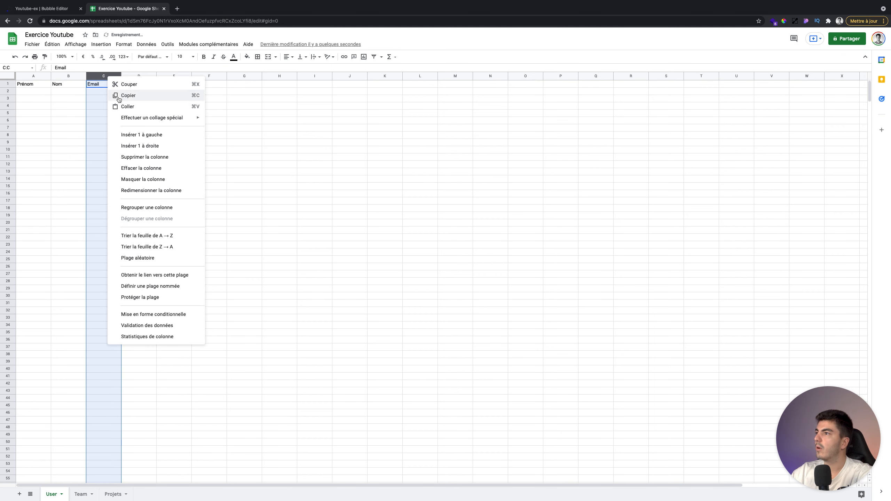
{"action": "left_click", "coordinate": [139, 138]}
{"action": "left_click", "coordinate": [95, 85]}
{"action": "type", "text": "Statut"}
{"action": "left_click", "coordinate": [100, 93]}
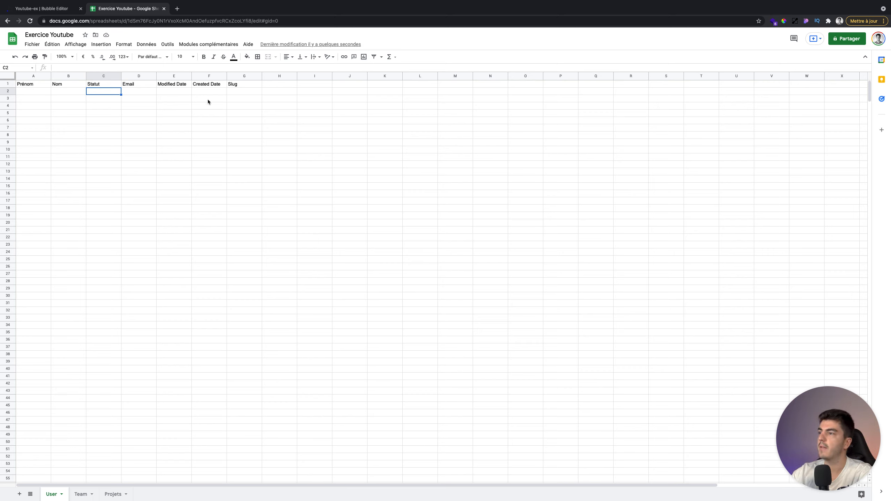
{"action": "left_click", "coordinate": [79, 494]}
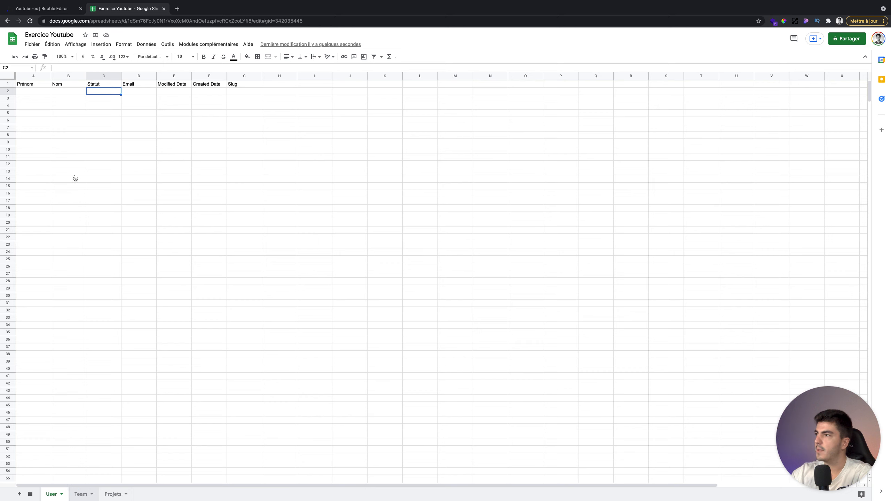
- Give the Team sheet the headers Nom and Liste de Users in A1:B1
{"action": "left_click", "coordinate": [37, 86]}
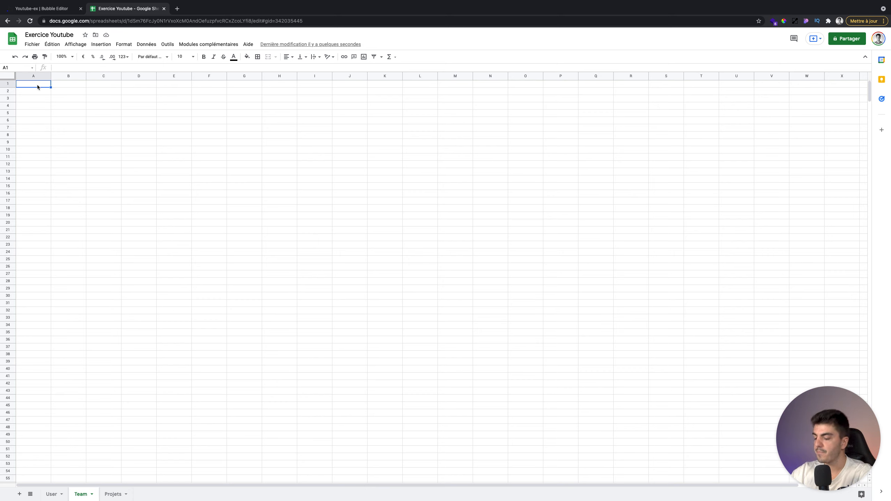
{"action": "type", "text": "Nom"}
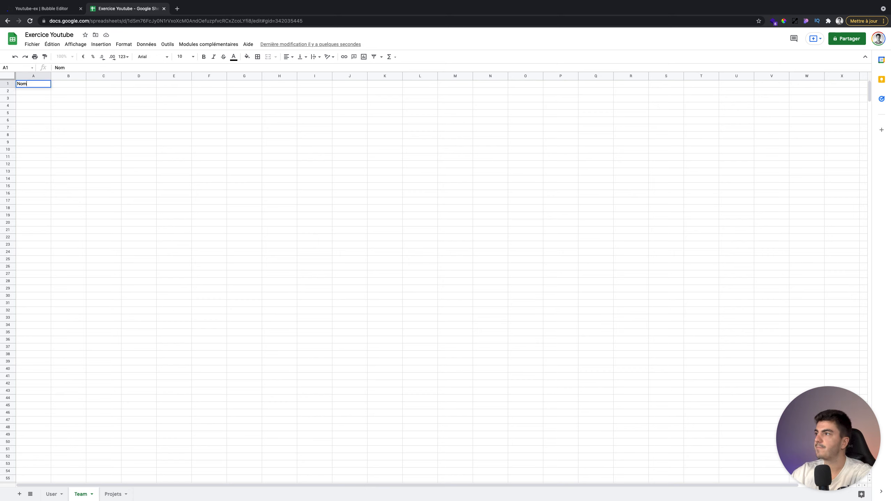
{"action": "key", "text": "Tab"}
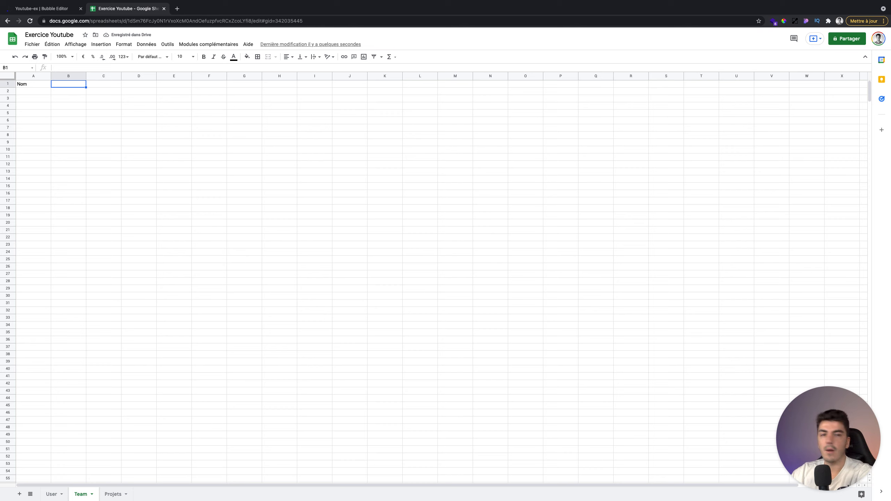
{"action": "left_click", "coordinate": [62, 494]}
{"action": "left_click", "coordinate": [81, 494]}
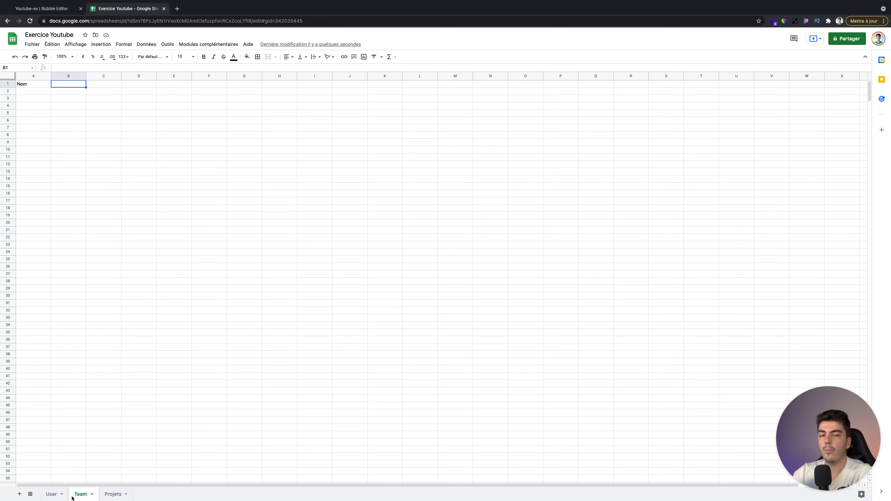
{"action": "type", "text": "Liste de Users"}
{"action": "left_click", "coordinate": [73, 99]}
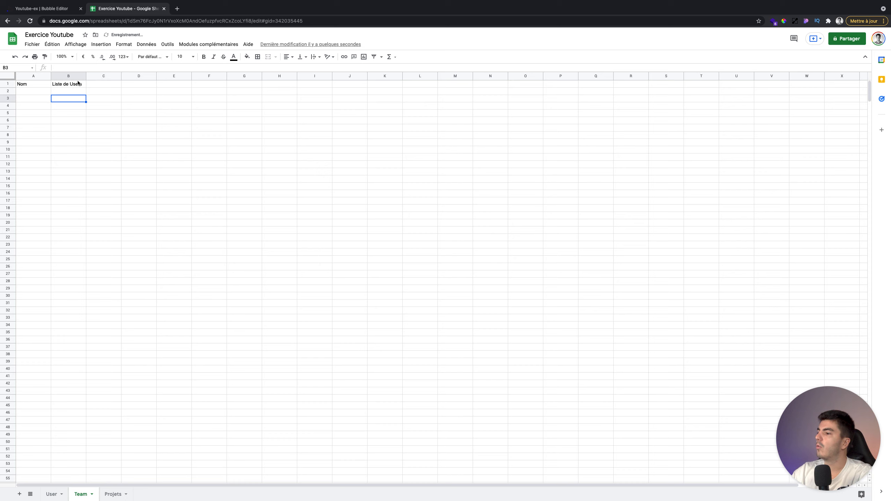
{"action": "left_click", "coordinate": [95, 85]}
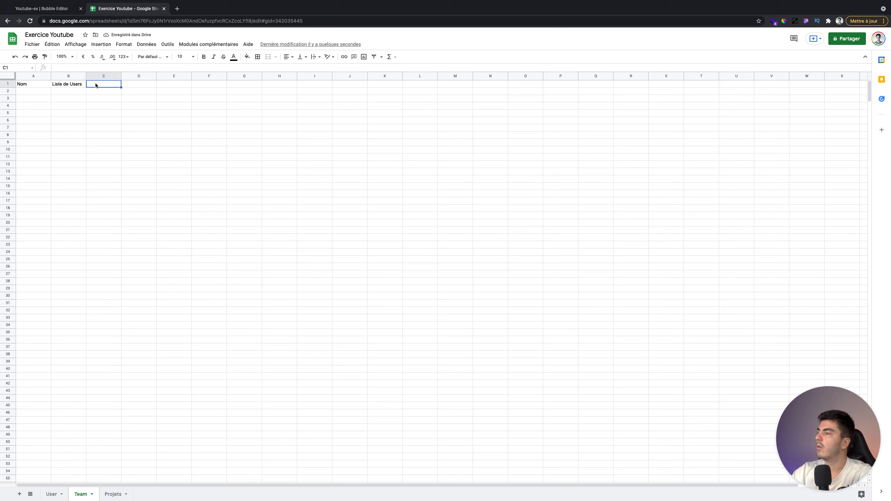
{"action": "left_click", "coordinate": [127, 187]}
{"action": "left_click", "coordinate": [51, 494]}
{"action": "left_click", "coordinate": [83, 494]}
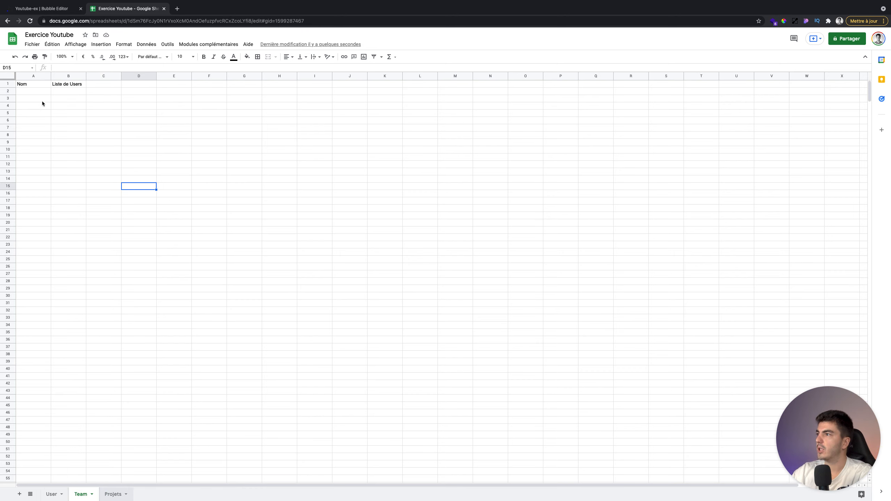
- Give the Projets sheet the headers Nom, Description, Budget and Teams in A1:D1
{"action": "left_click", "coordinate": [39, 86]}
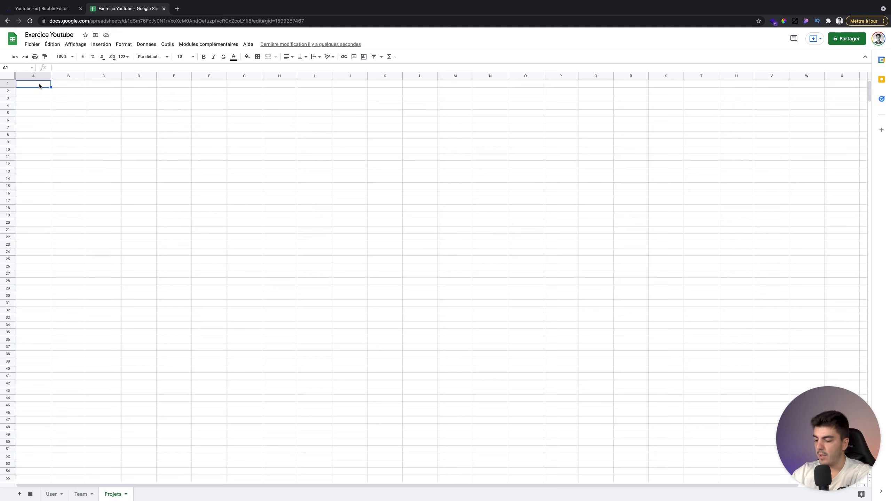
{"action": "type", "text": "Nom"}
{"action": "key", "text": "Tab"}
{"action": "type", "text": "Desce"}
{"action": "type", "text": "iption"}
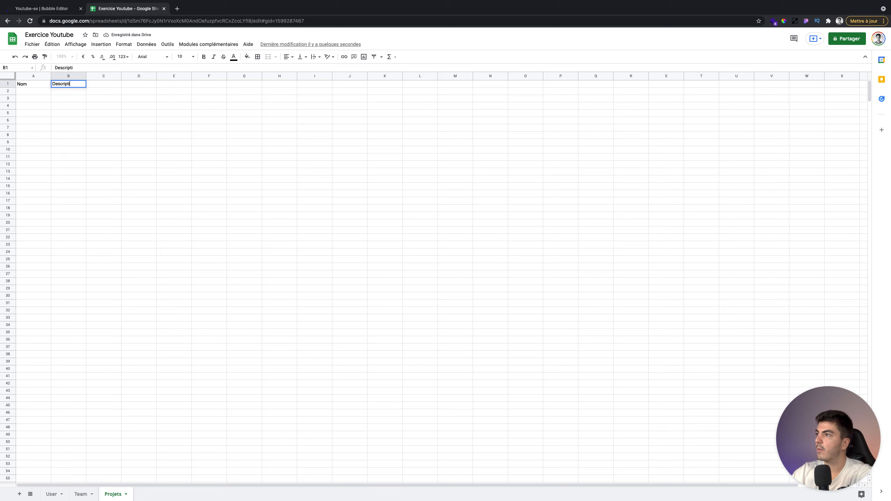
{"action": "key", "text": "Tab"}
{"action": "type", "text": "Budget"}
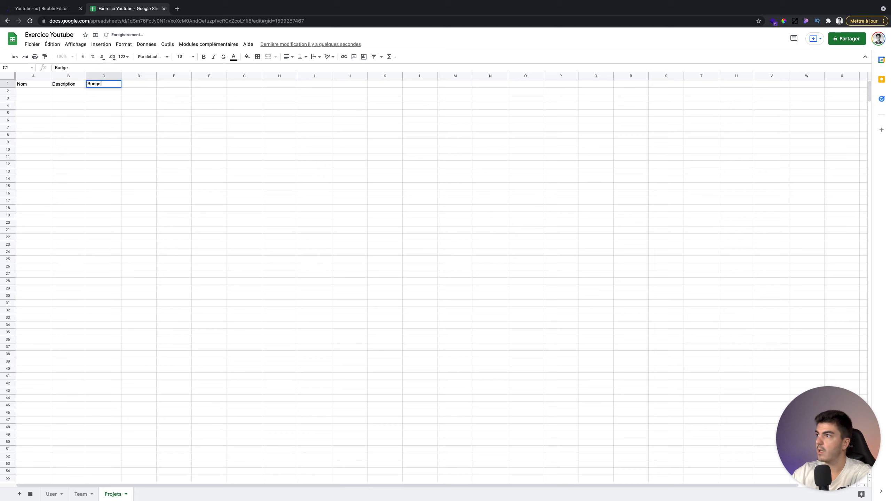
{"action": "key", "text": "Tab"}
{"action": "type", "text": "Team"}
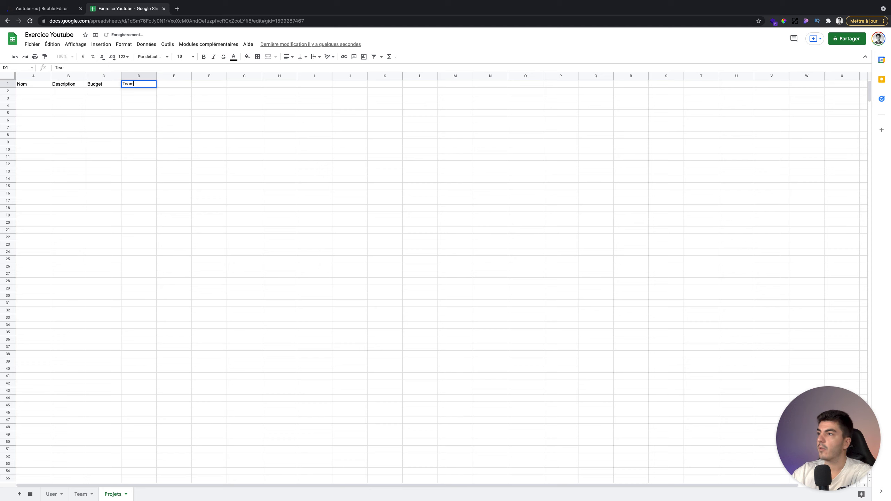
{"action": "left_click", "coordinate": [42, 93]}
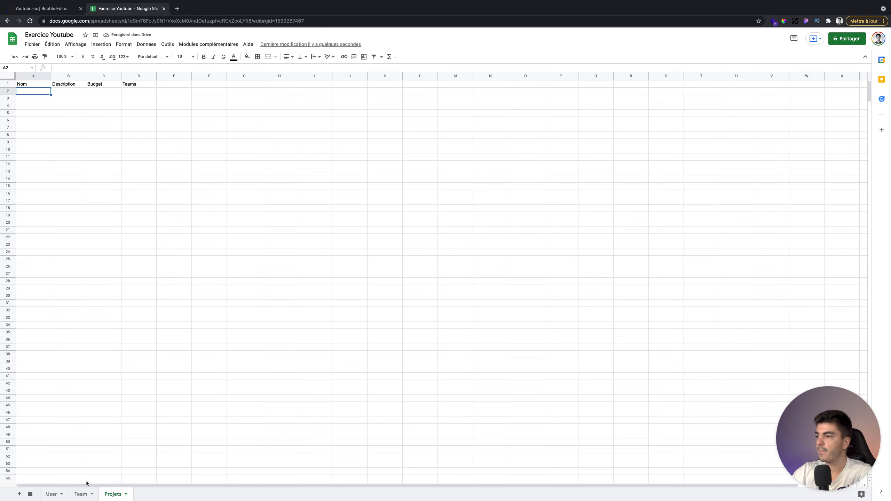
{"action": "left_click", "coordinate": [56, 494]}
{"action": "left_click", "coordinate": [78, 494]}
{"action": "left_click", "coordinate": [111, 494]}
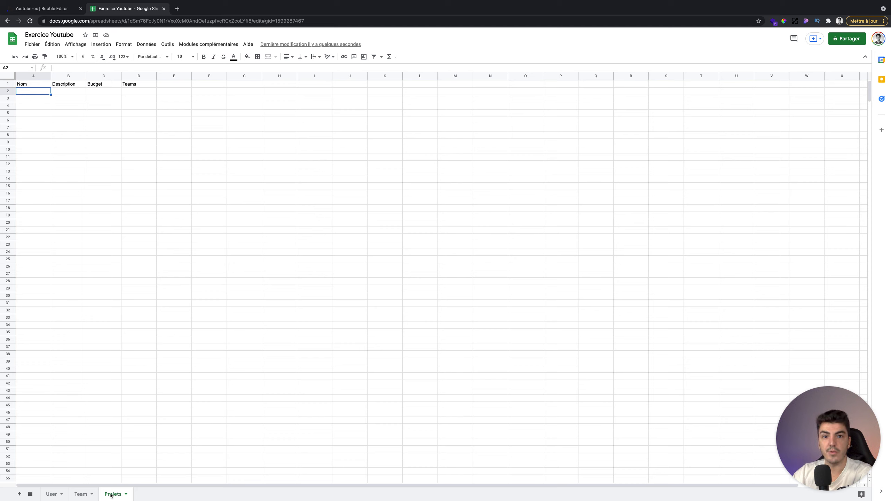
{"action": "left_click", "coordinate": [56, 493]}
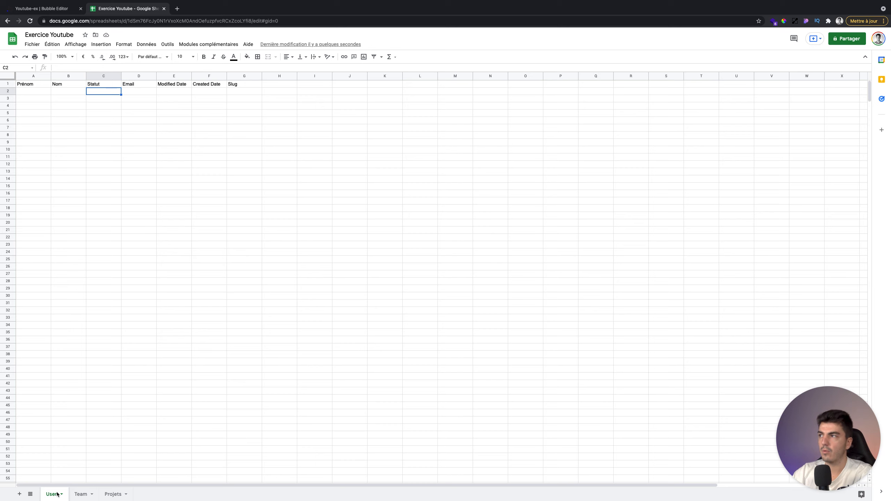
- Enter the first user in row 2: first name, last name, Manager status and e-mail
{"action": "left_click", "coordinate": [27, 92]}
{"action": "key", "text": "Tab"}
{"action": "key", "text": "Tab"}
{"action": "type", "text": "Manager"}
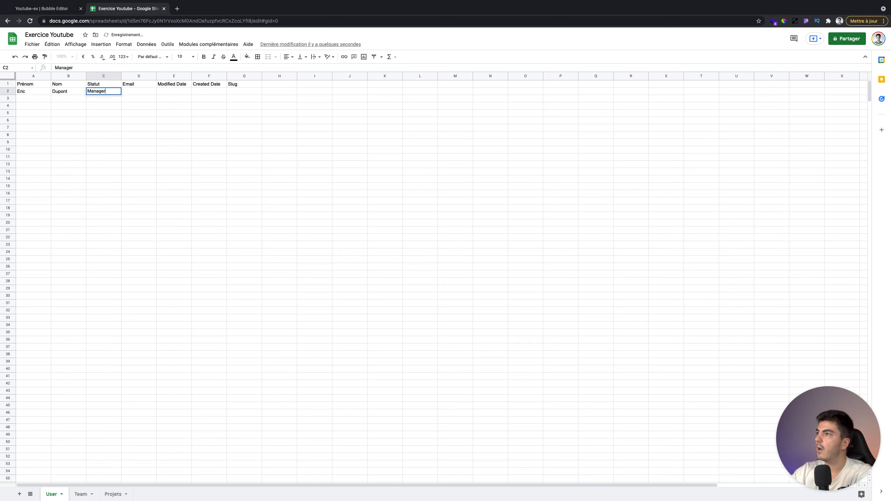
{"action": "key", "text": "Tab"}
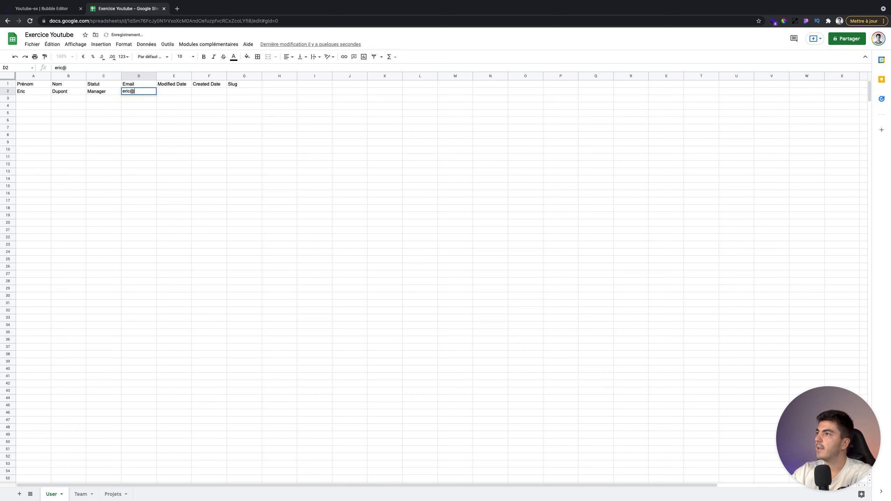
{"action": "key", "text": "Tab"}
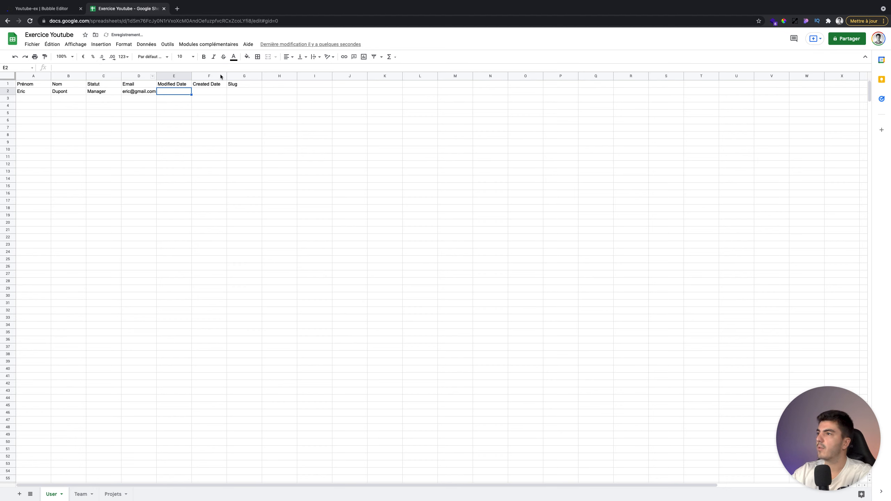
- Clear the Modified Date, Created Date and Slug headers and widen the Email column
{"action": "left_click", "coordinate": [244, 76], "text": "shift"}
{"action": "key", "text": "Delete"}
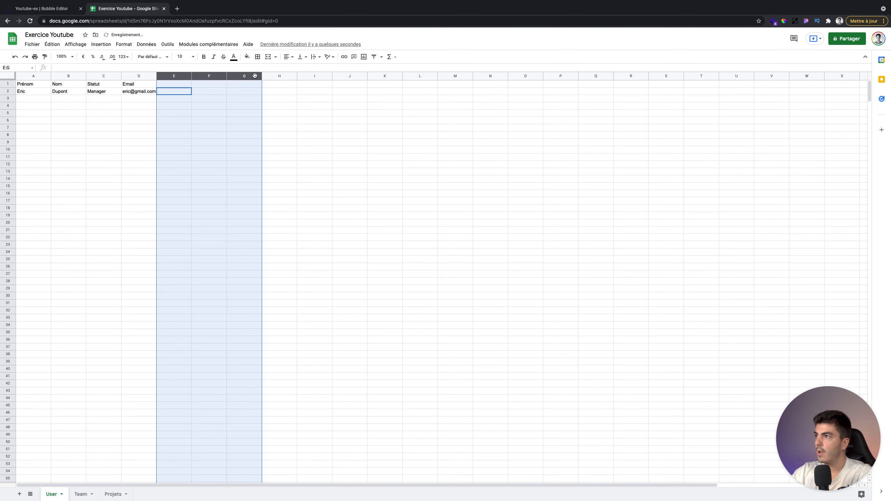
{"action": "left_click", "coordinate": [275, 100]}
{"action": "left_click", "coordinate": [155, 76]}
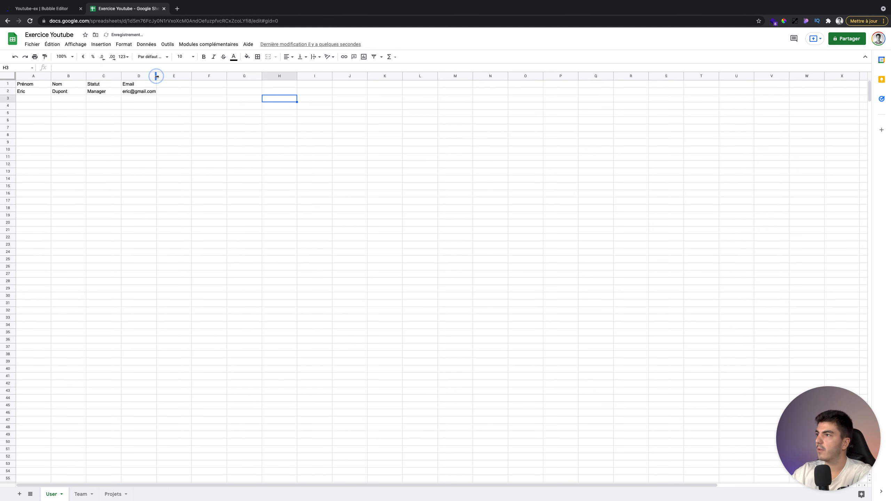
{"action": "left_click", "coordinate": [169, 120]}
- Enter the second user with Employé status and auto-fit the Email column D
{"action": "left_click", "coordinate": [29, 96]}
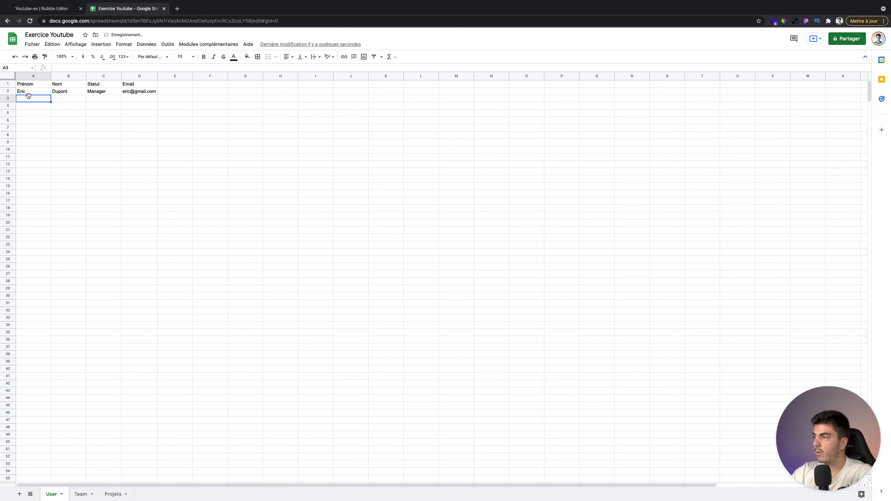
{"action": "key", "text": "Tab"}
{"action": "key", "text": "Tab"}
{"action": "type", "text": "Emplo"}
{"action": "key", "text": "Tab"}
{"action": "type", "text": "a"}
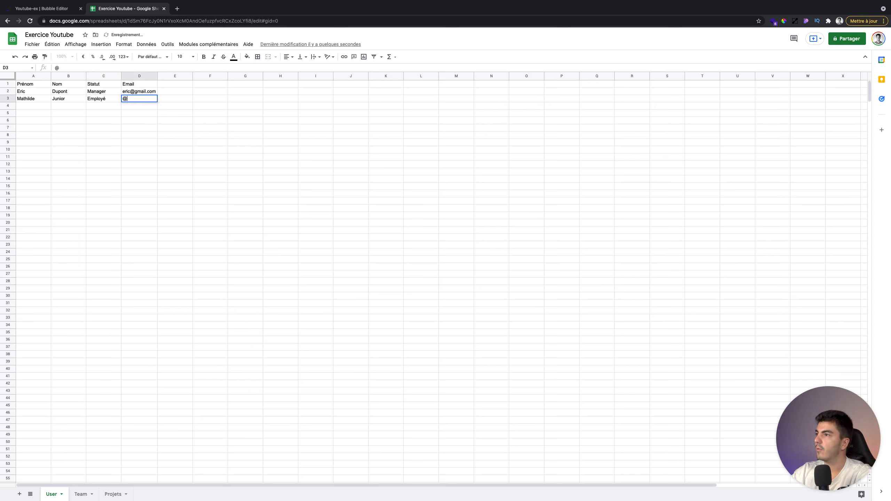
{"action": "key", "text": "BackSpace"}
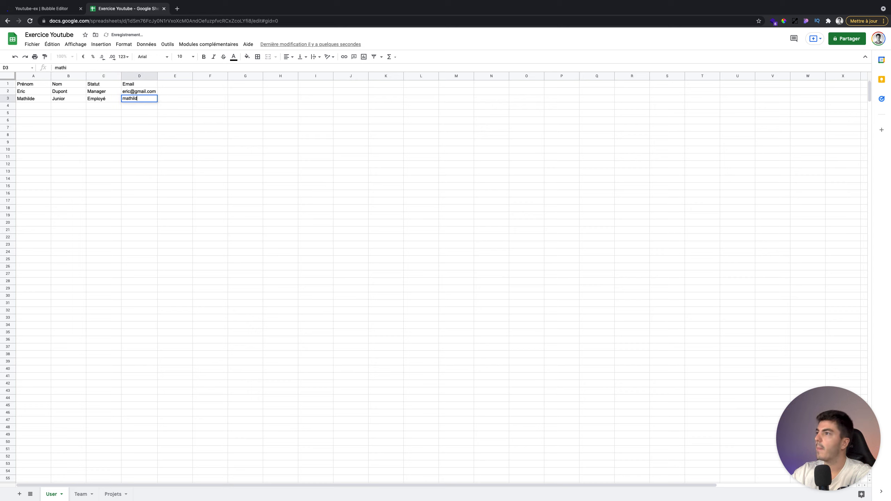
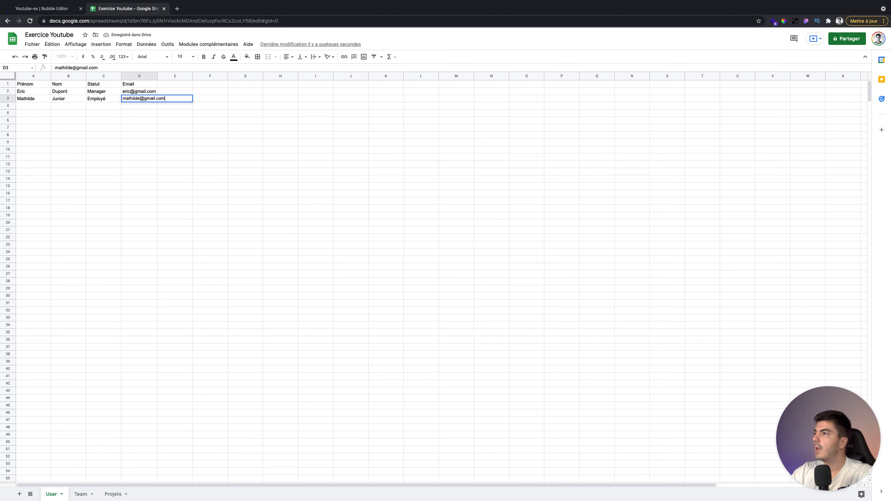
{"action": "left_click", "coordinate": [37, 110]}
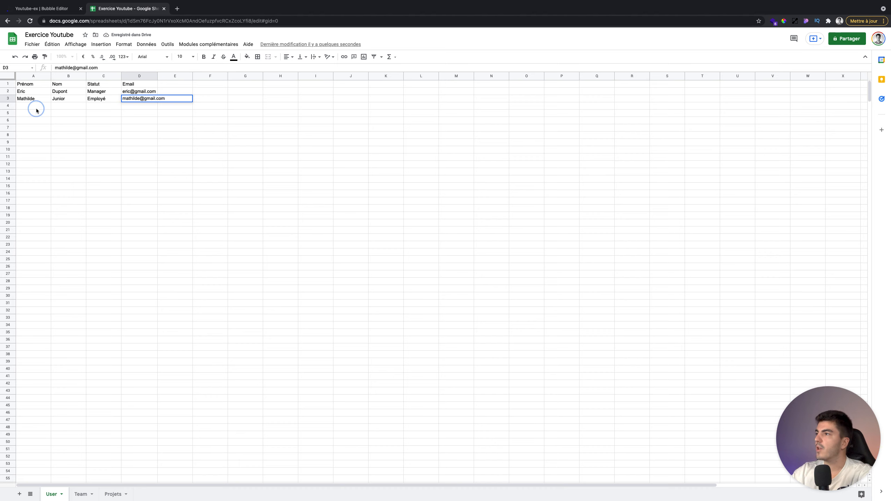
{"action": "left_click", "coordinate": [156, 76]}
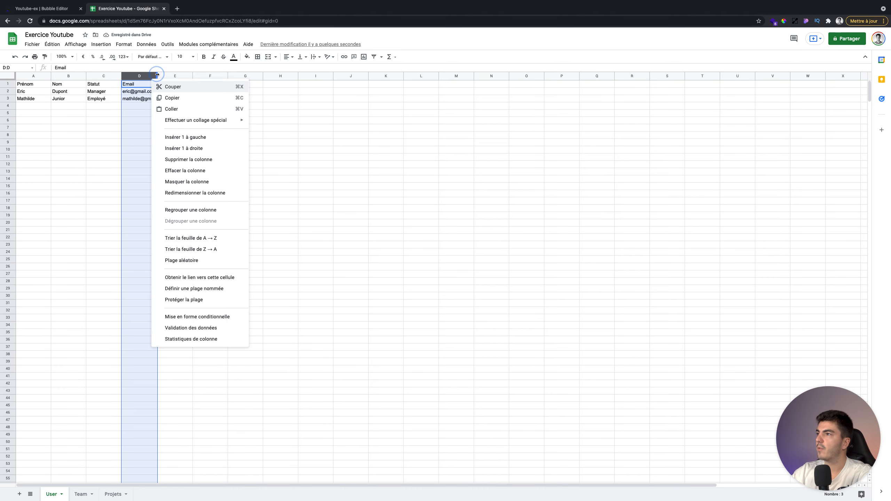
{"action": "double_click", "coordinate": [157, 75]}
{"action": "left_click", "coordinate": [233, 116]}
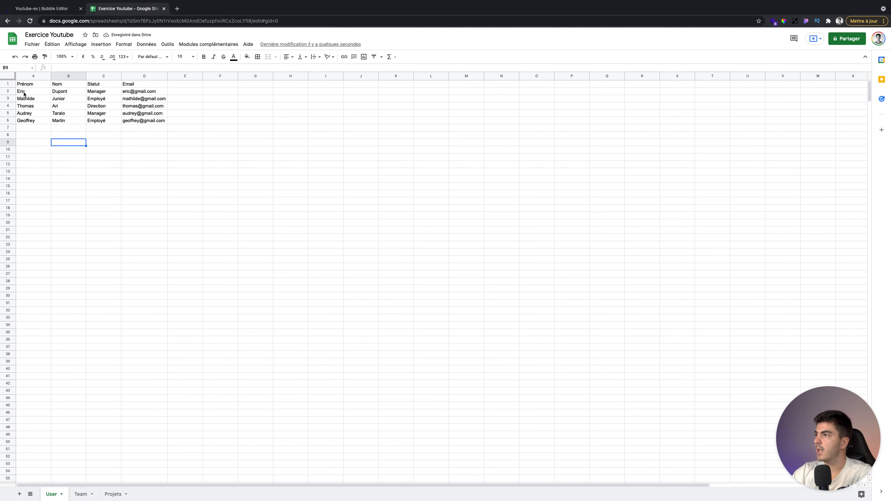
- Review the filled user rows, then move to the Team sheet
{"action": "left_click", "coordinate": [23, 107]}
{"action": "left_click", "coordinate": [24, 100]}
{"action": "left_click", "coordinate": [28, 129]}
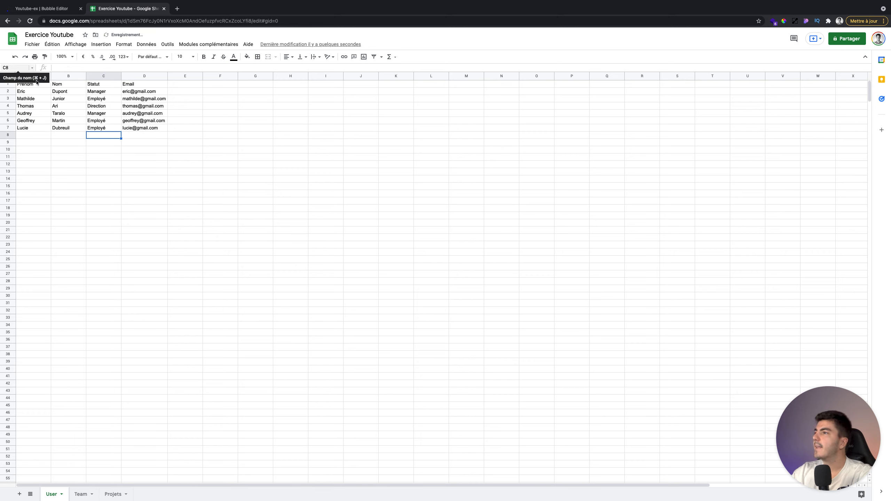
{"action": "left_click", "coordinate": [60, 136]}
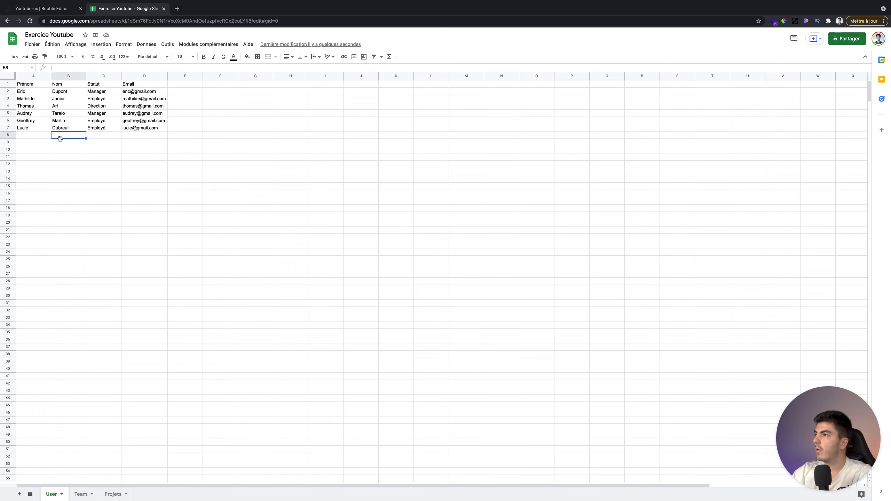
{"action": "left_click", "coordinate": [80, 495]}
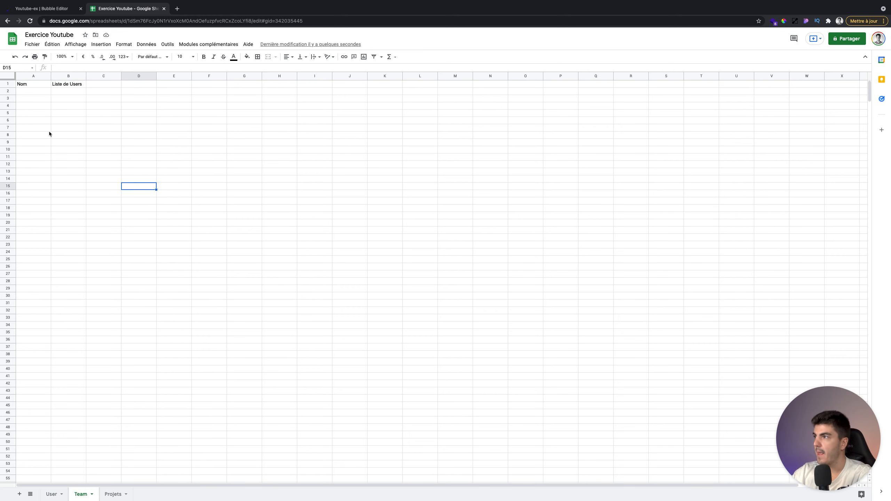
- Enter Team Bleu in A2 and paste the first user's first name from the User sheet into B2
{"action": "left_click", "coordinate": [41, 92]}
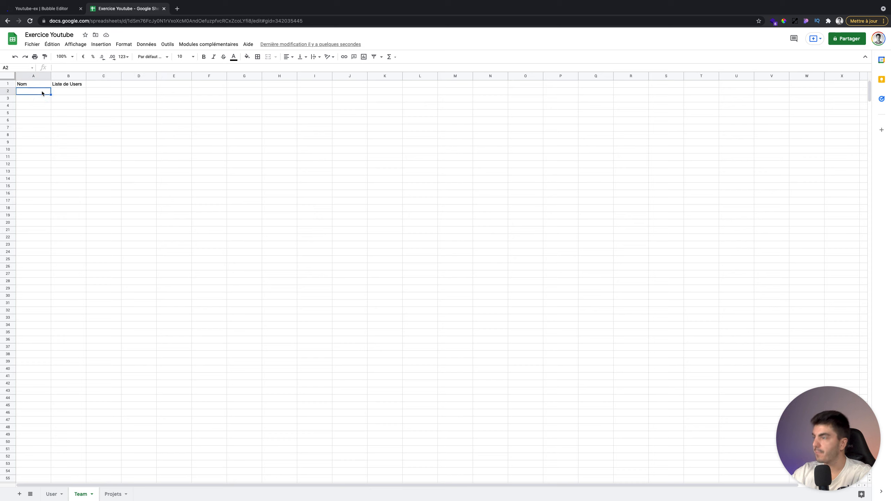
{"action": "type", "text": "Team Bleu"}
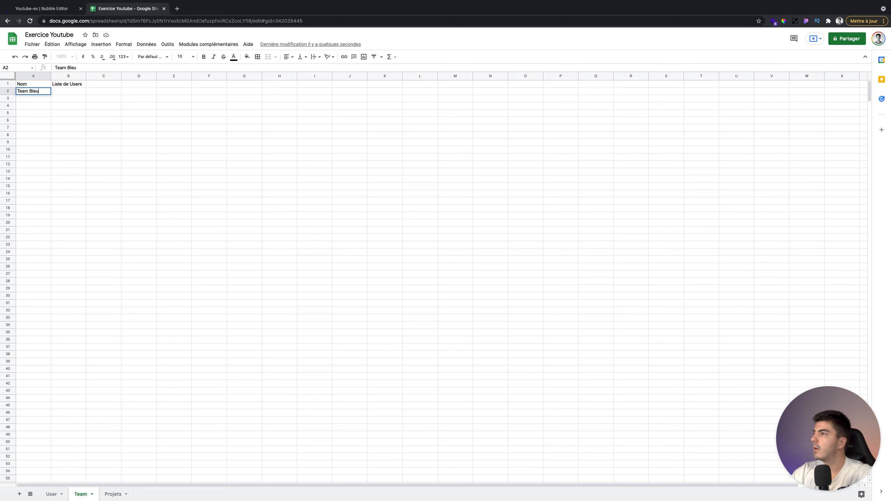
{"action": "left_click", "coordinate": [64, 90]}
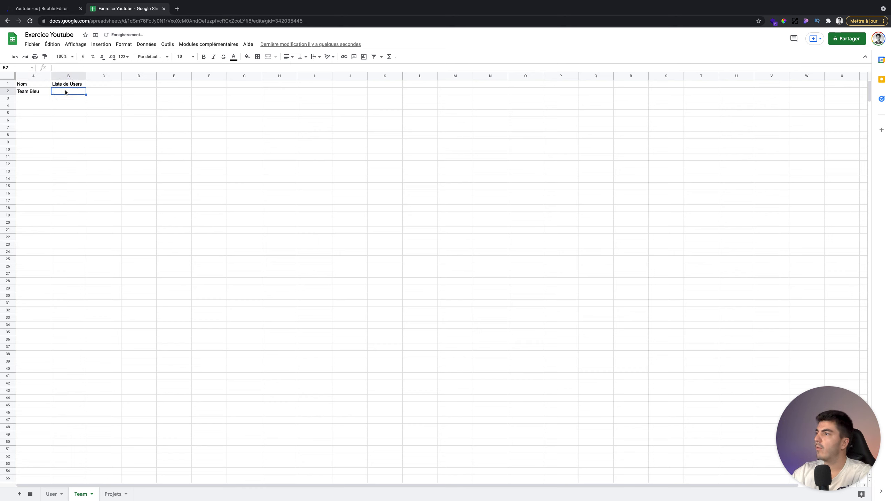
{"action": "left_click", "coordinate": [52, 494]}
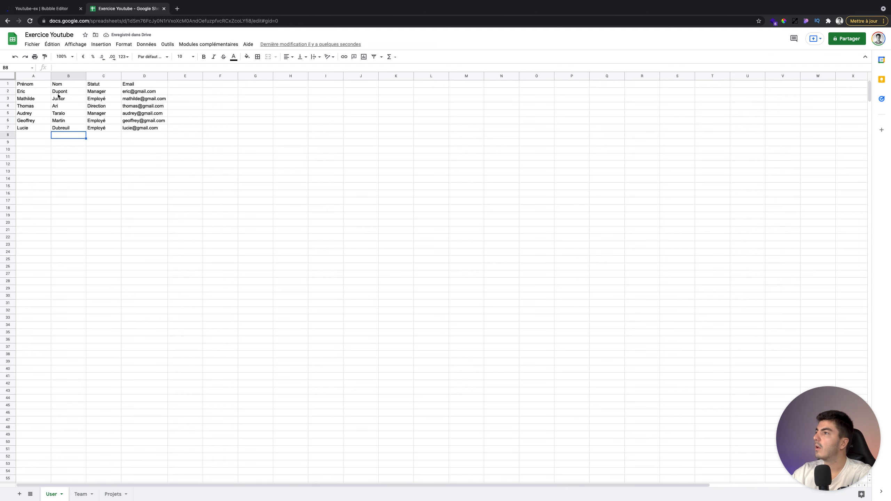
{"action": "left_click", "coordinate": [35, 90]}
{"action": "left_click", "coordinate": [80, 493]}
{"action": "left_click", "coordinate": [80, 93]}
{"action": "type", "text": "Eric"}
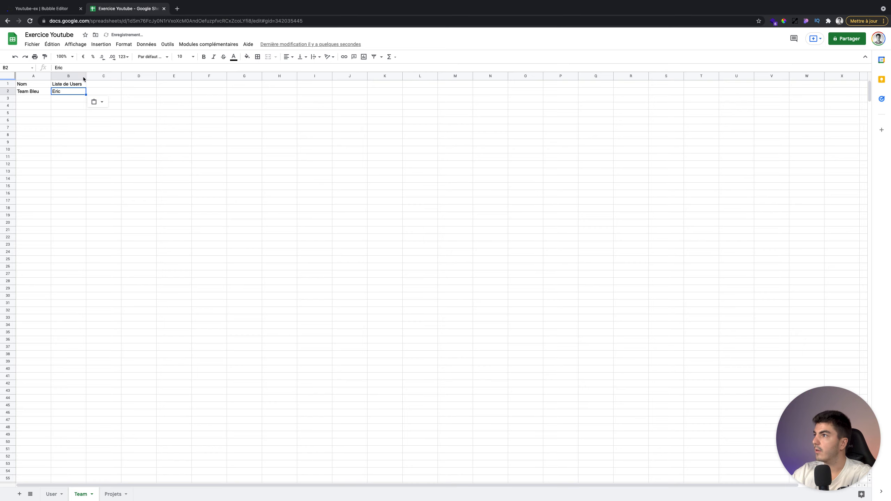
- Append a second user's first name to Team Bleu's user list and compare against the User sheet
{"action": "left_click", "coordinate": [75, 67]}
{"action": "type", "text": ", Lucie"}
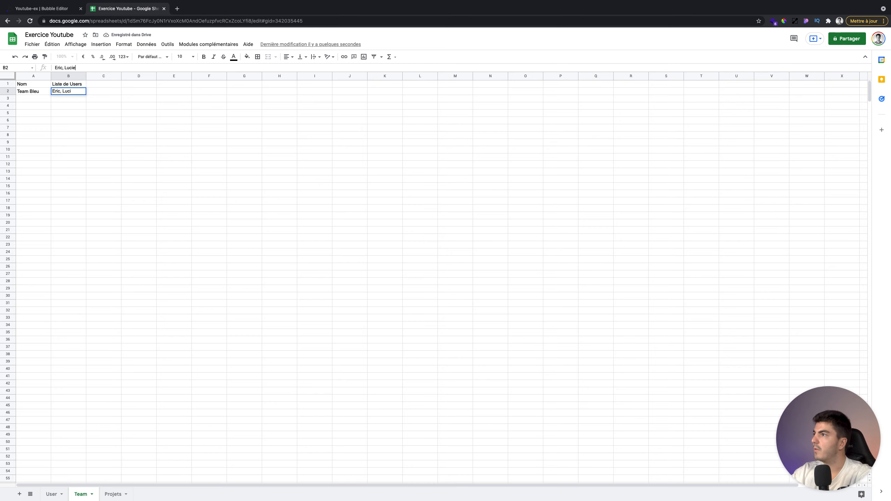
{"action": "left_click", "coordinate": [87, 129]}
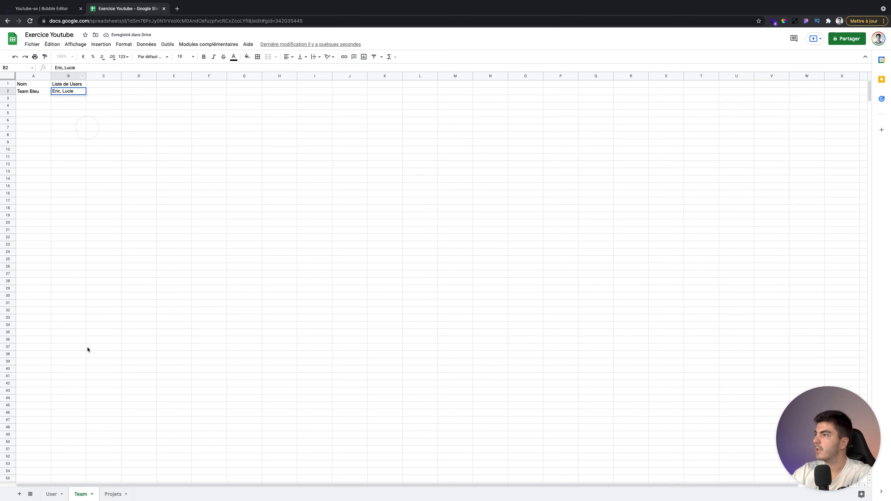
{"action": "left_click", "coordinate": [51, 494]}
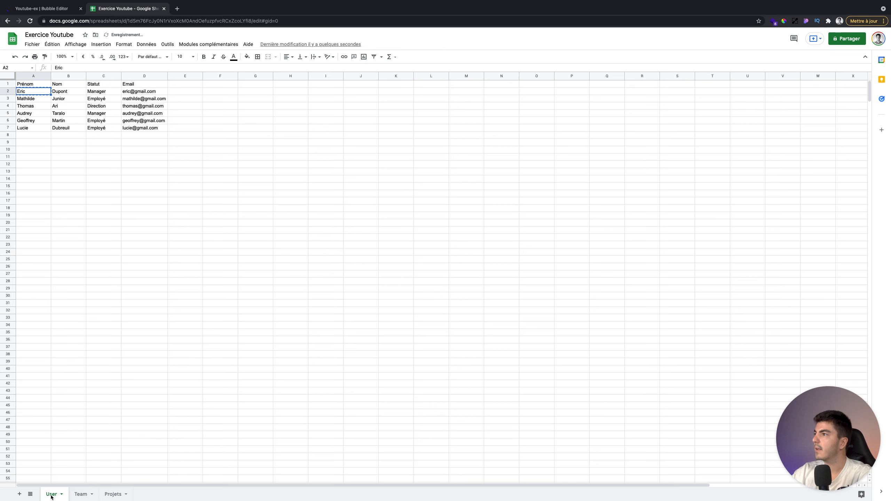
{"action": "left_click", "coordinate": [81, 494]}
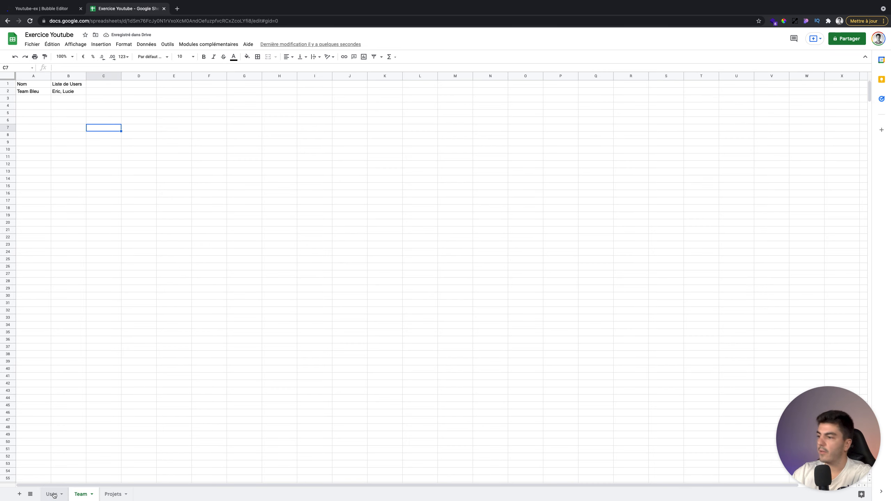
{"action": "left_click", "coordinate": [54, 495]}
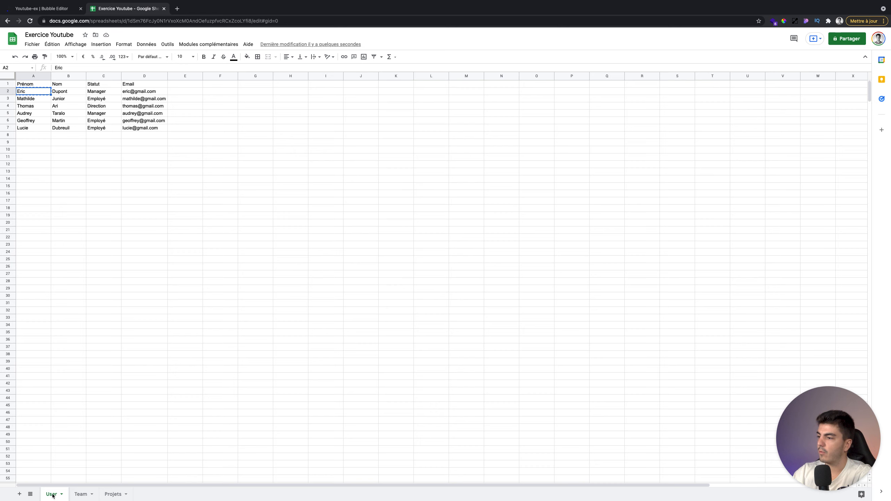
{"action": "left_click", "coordinate": [81, 494]}
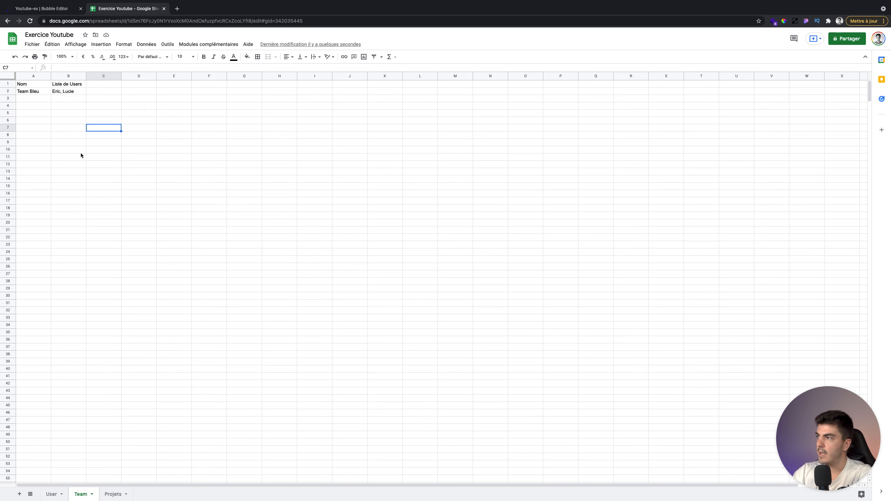
{"action": "left_click", "coordinate": [51, 494]}
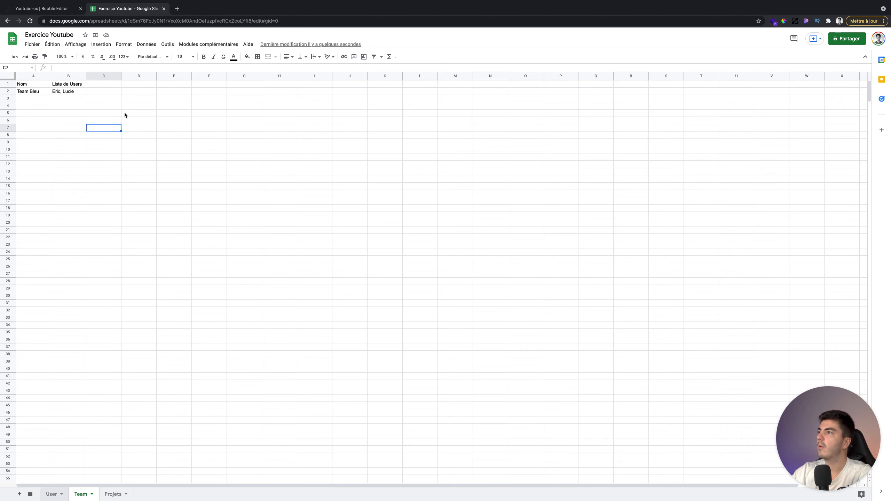
- Add a Team header in E1 and enter Team Bleu for both Team Bleu members' rows
{"action": "left_click", "coordinate": [195, 84]}
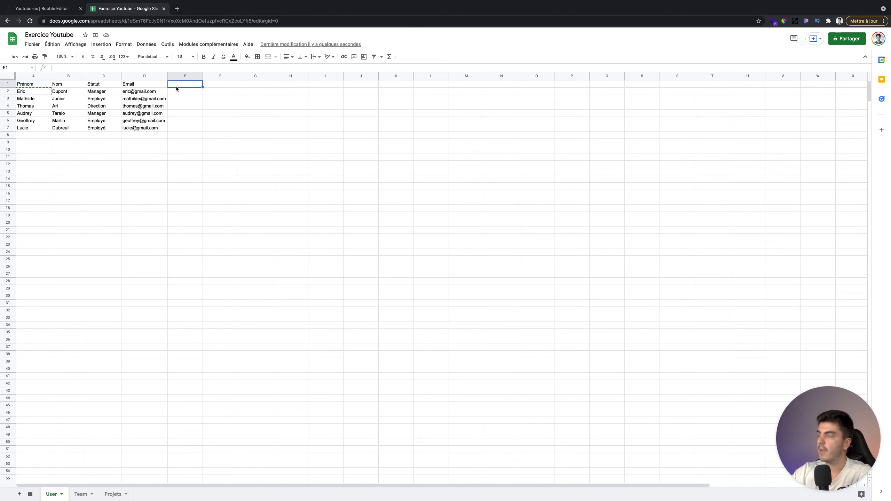
{"action": "type", "text": "Team"}
{"action": "left_click", "coordinate": [186, 92]}
{"action": "type", "text": "Team"}
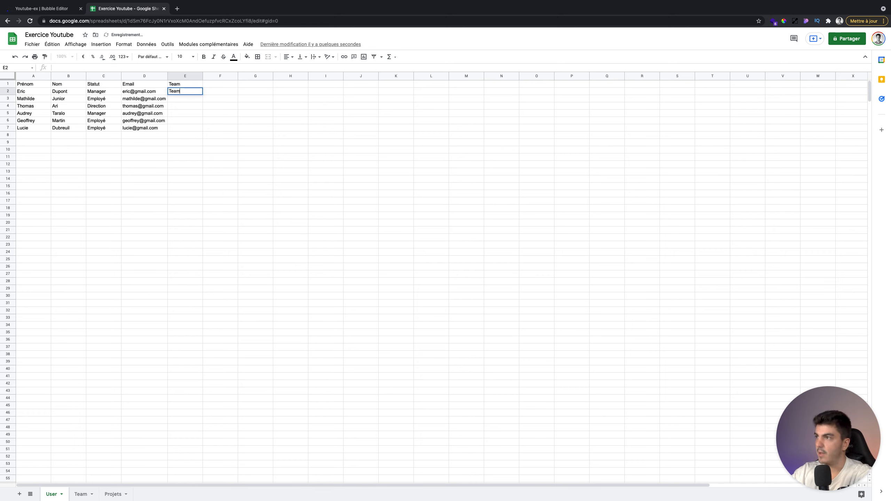
{"action": "left_click", "coordinate": [189, 128]}
{"action": "type", "text": "Team Bleu"}
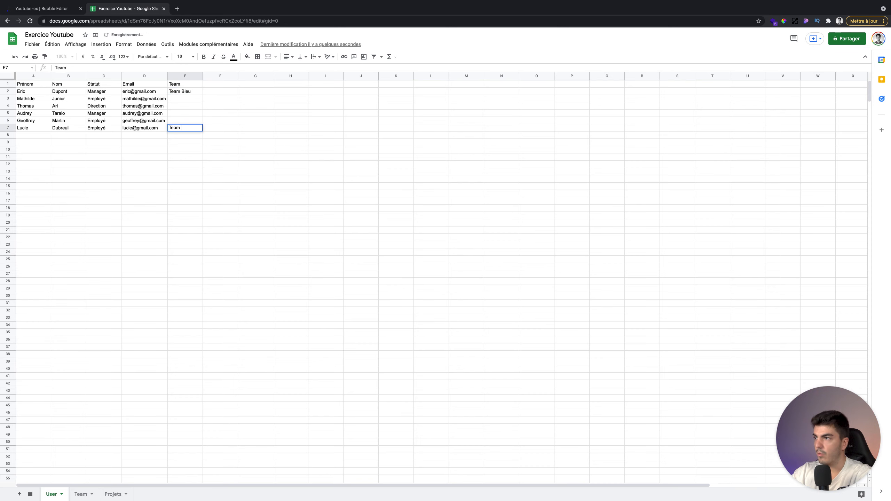
{"action": "left_click", "coordinate": [75, 493]}
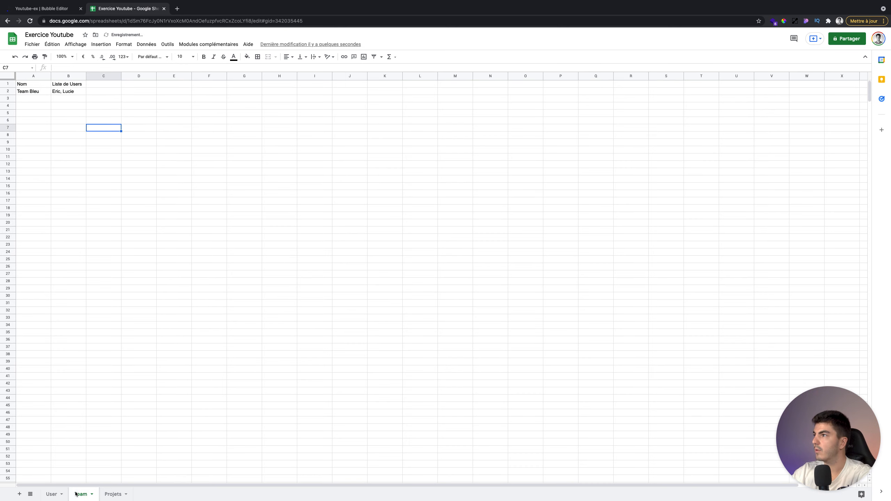
{"action": "left_click", "coordinate": [50, 494]}
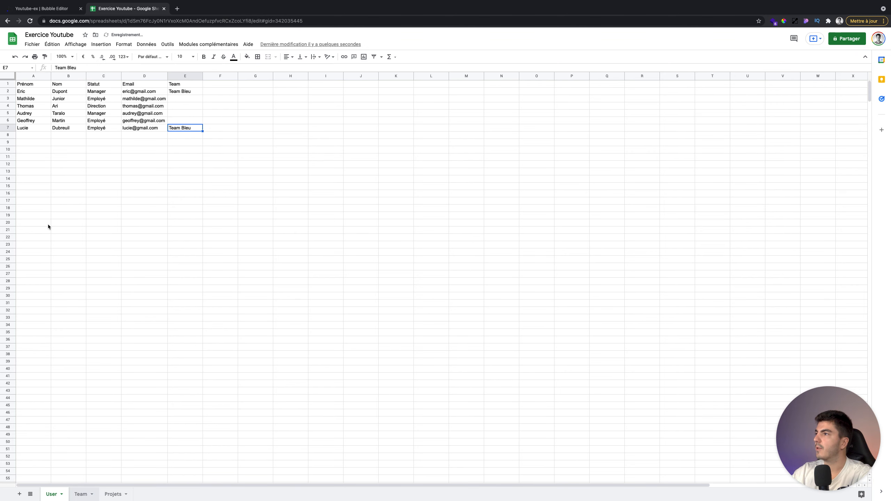
- Add Team Rouge in A3 of the Team sheet with members Mathilde, Thomas
{"action": "key", "text": "alt+Down"}
{"action": "left_click", "coordinate": [30, 98]}
{"action": "type", "text": "Tea"}
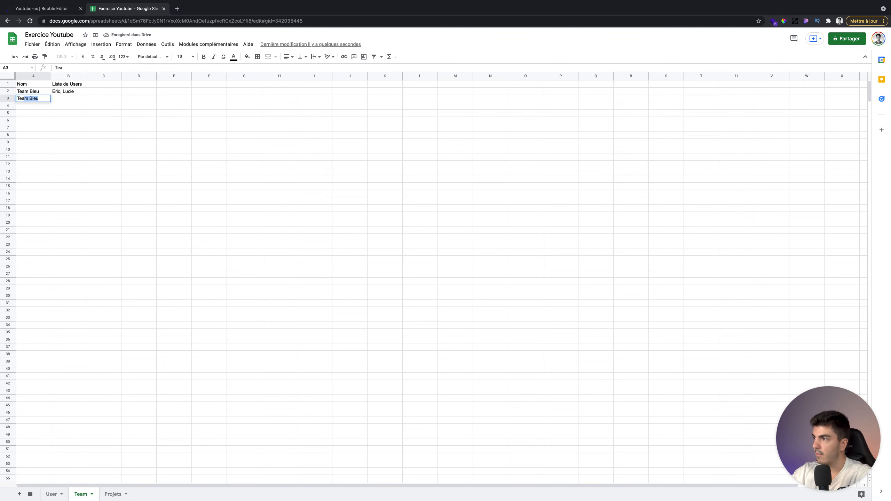
{"action": "type", "text": "m Rouge"}
{"action": "key", "text": "Tab"}
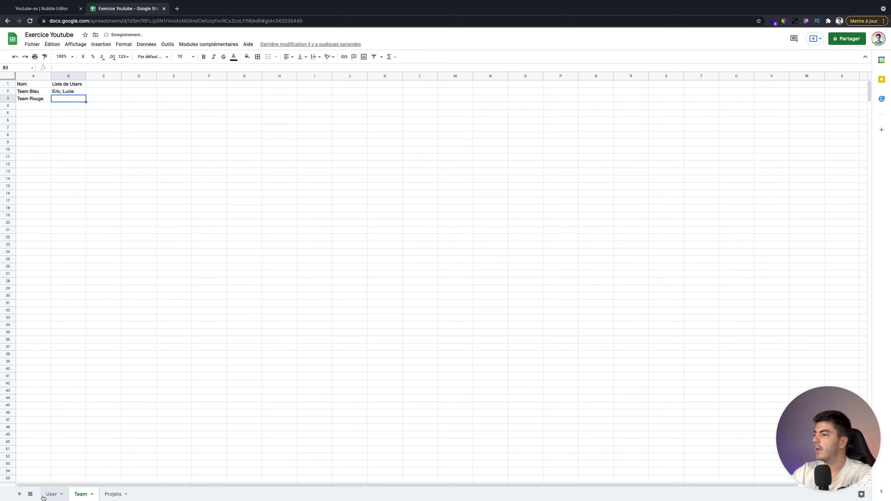
{"action": "left_click", "coordinate": [45, 497]}
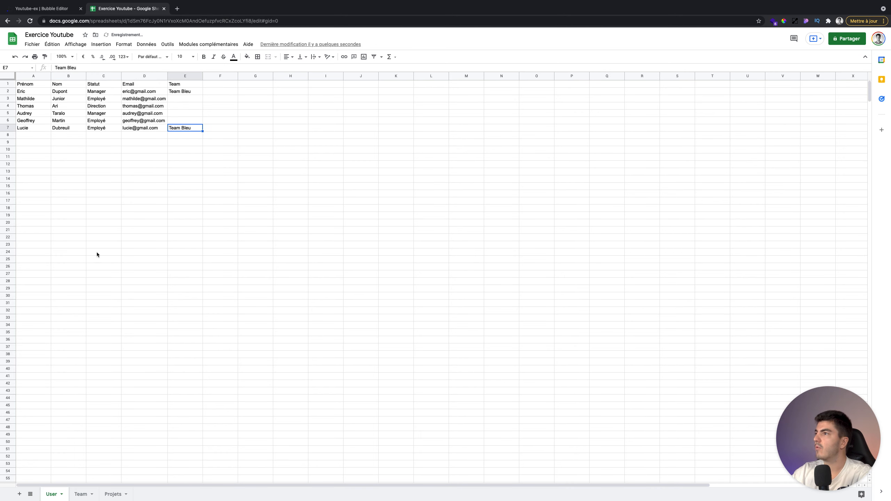
{"action": "left_click", "coordinate": [43, 98]}
{"action": "left_click", "coordinate": [80, 494]}
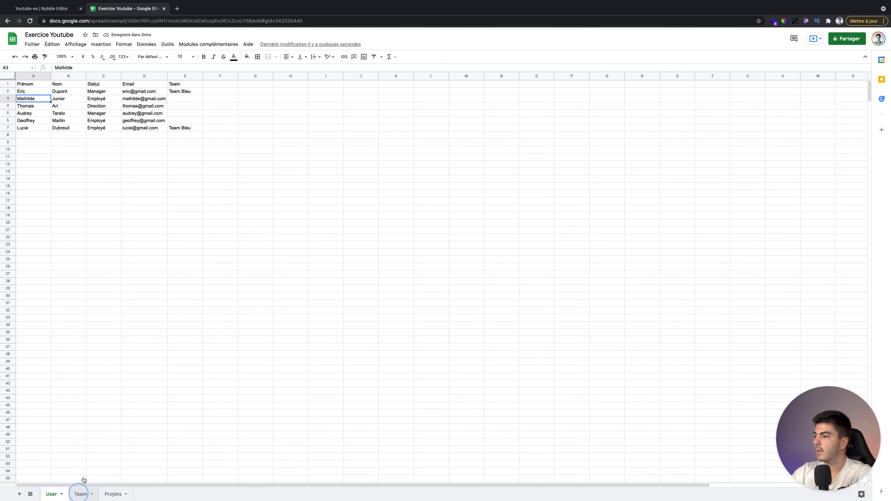
{"action": "type", "text": "Mathilde, Thomas"}
{"action": "left_click", "coordinate": [65, 119]}
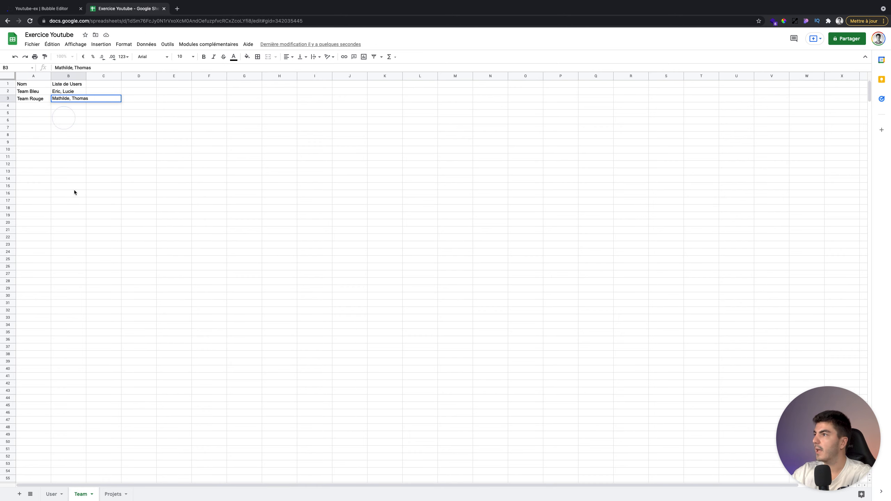
- On the User sheet, set Mathilde's and Thomas's team (E3, E4) to Team Rouge
{"action": "left_click", "coordinate": [58, 494]}
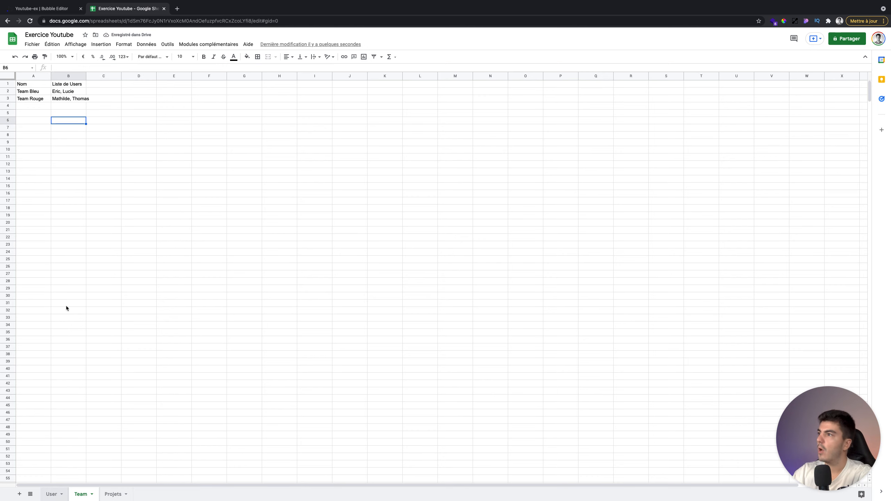
{"action": "left_click", "coordinate": [190, 100]}
{"action": "type", "text": "Team Rouge"}
{"action": "key", "text": "Tab"}
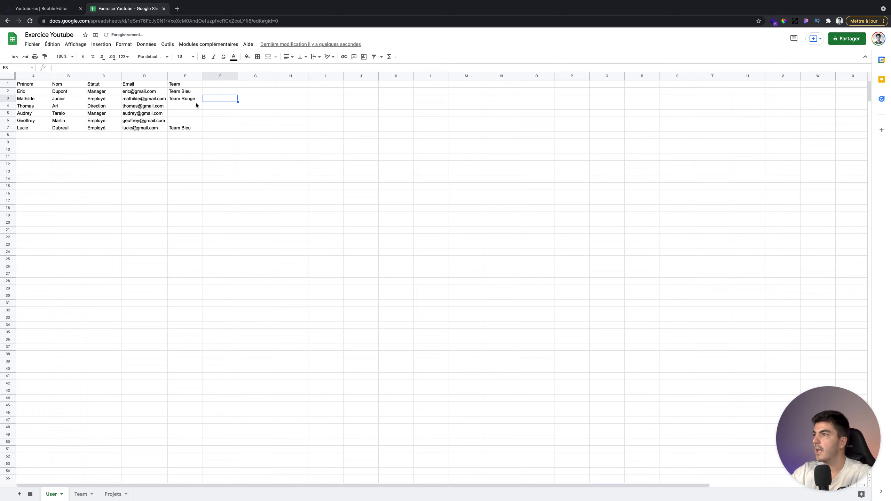
{"action": "left_click", "coordinate": [196, 105]}
{"action": "type", "text": "Team Rouge"}
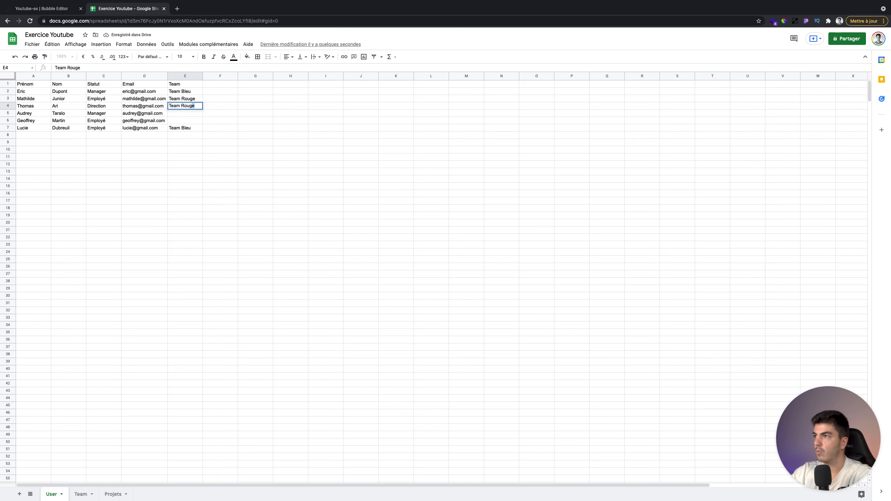
{"action": "left_click", "coordinate": [179, 165]}
- Add Team Verte in A4 with members Audrey, Geoffrey, and auto-fit column B
{"action": "left_click", "coordinate": [81, 494]}
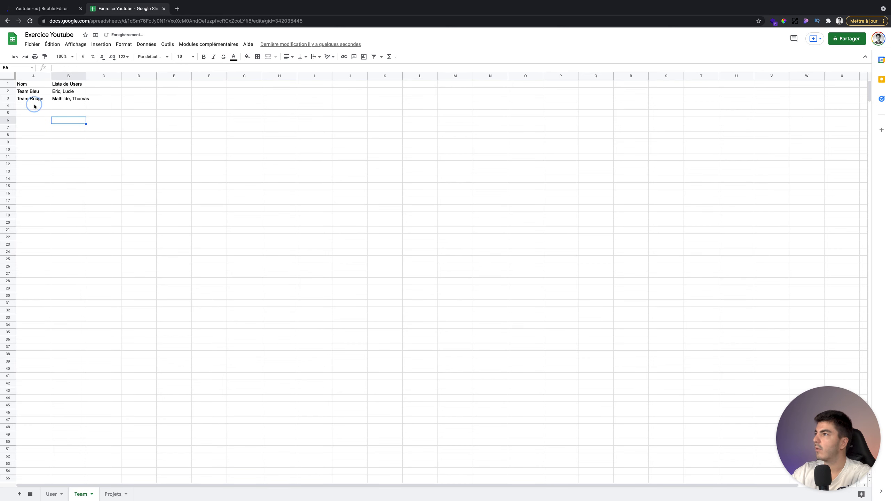
{"action": "left_click", "coordinate": [35, 105]}
{"action": "type", "text": "Team Vert"}
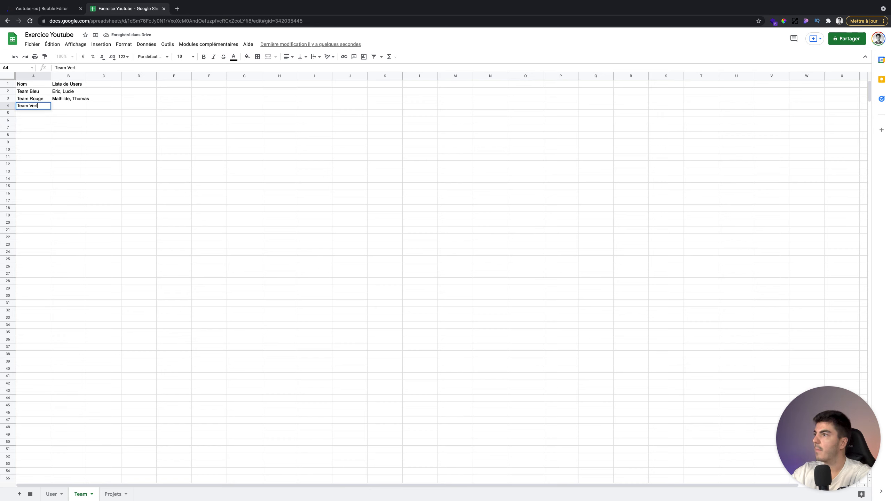
{"action": "key", "text": "Tab"}
{"action": "left_click", "coordinate": [37, 106]}
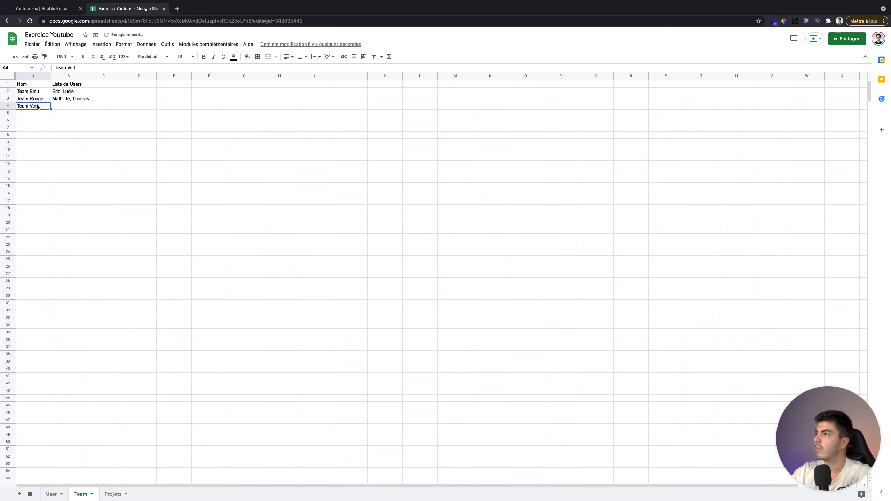
{"action": "double_click", "coordinate": [38, 105]}
{"action": "type", "text": "e"}
{"action": "left_click", "coordinate": [80, 105]}
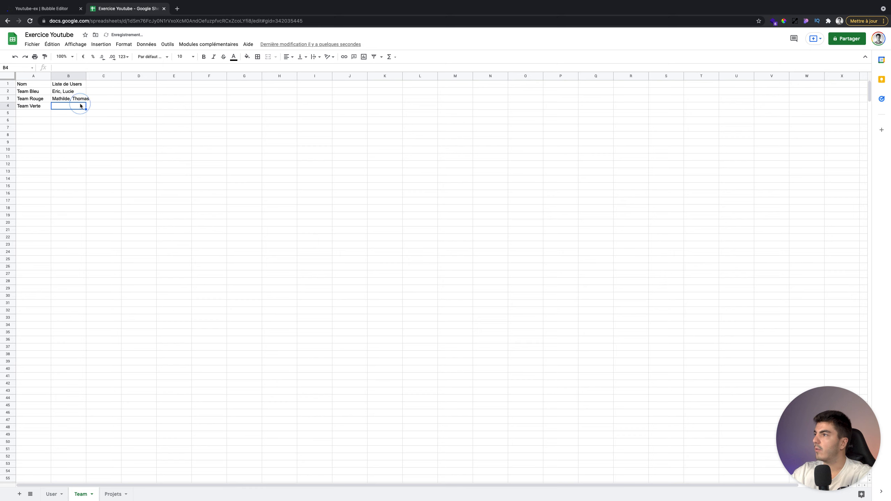
{"action": "type", "text": "Audrey, Geo"}
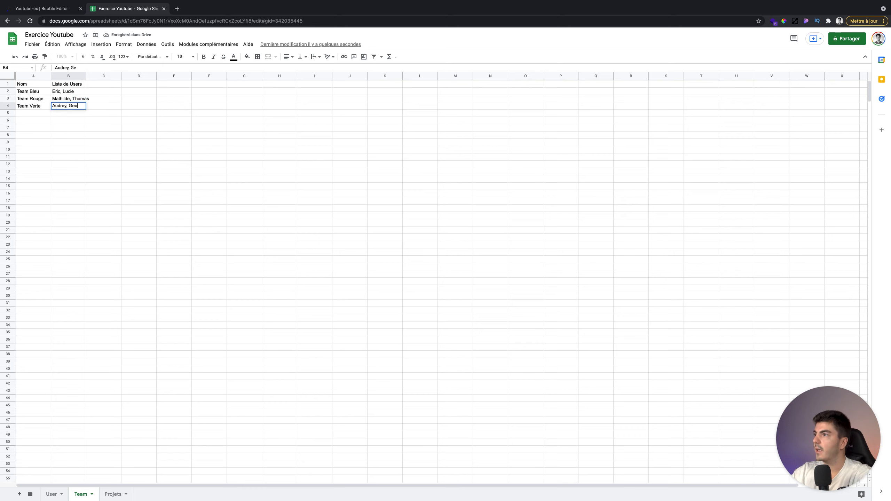
{"action": "type", "text": "ffrey"}
{"action": "left_click", "coordinate": [125, 127]}
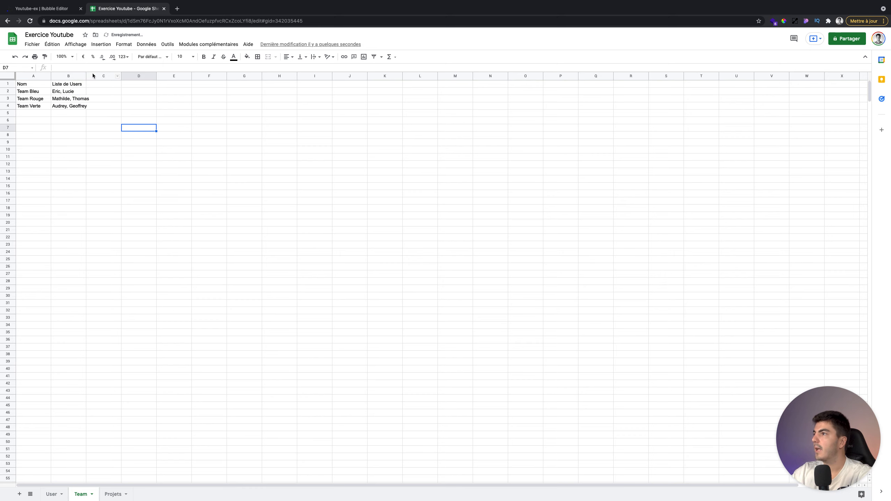
{"action": "double_click", "coordinate": [86, 76]}
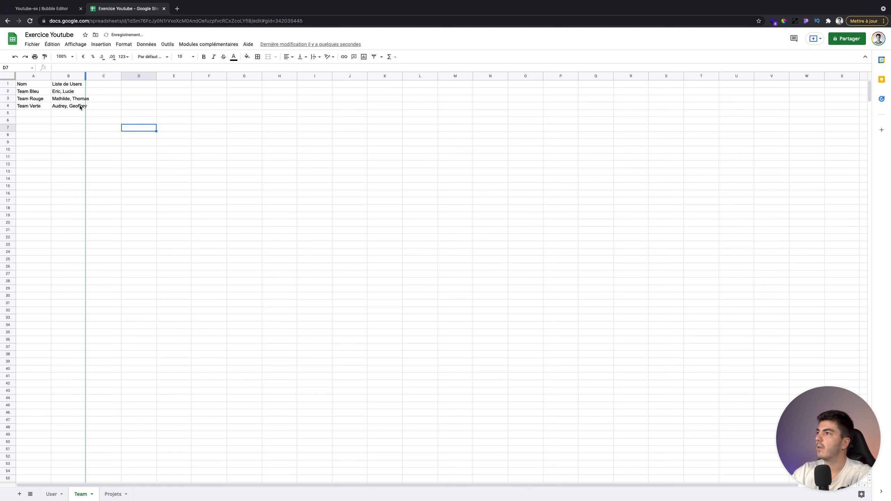
- Set cells E5 and E6 on the User sheet to Team Verte
{"action": "left_click", "coordinate": [52, 494]}
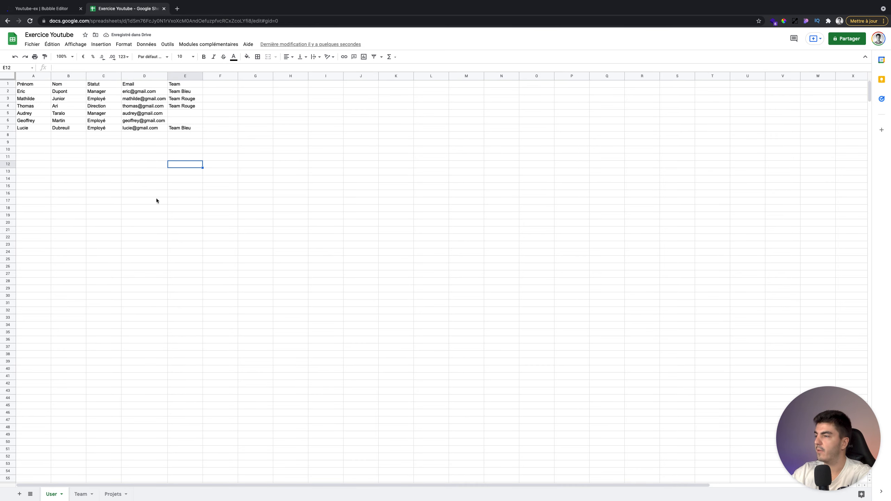
{"action": "left_click", "coordinate": [177, 114]}
{"action": "type", "text": "Team "}
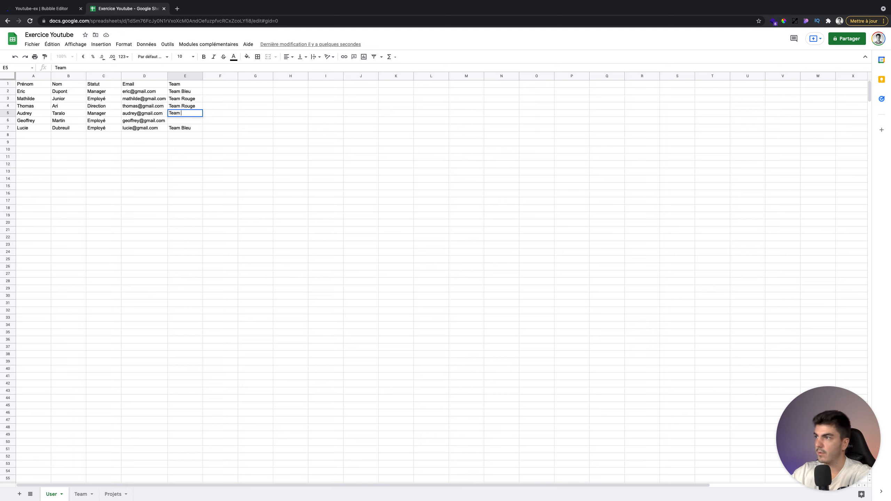
{"action": "type", "text": "Verte"}
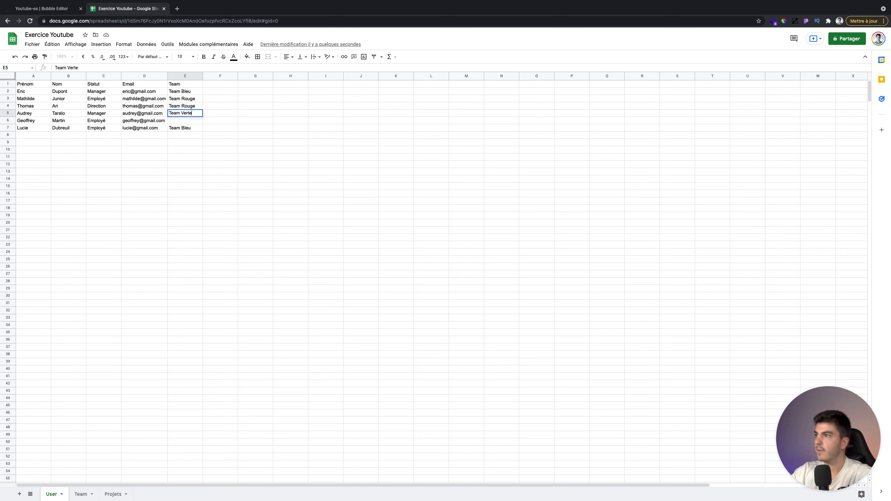
{"action": "left_click", "coordinate": [193, 127]}
{"action": "left_click", "coordinate": [191, 120]}
{"action": "type", "text": "Tea"}
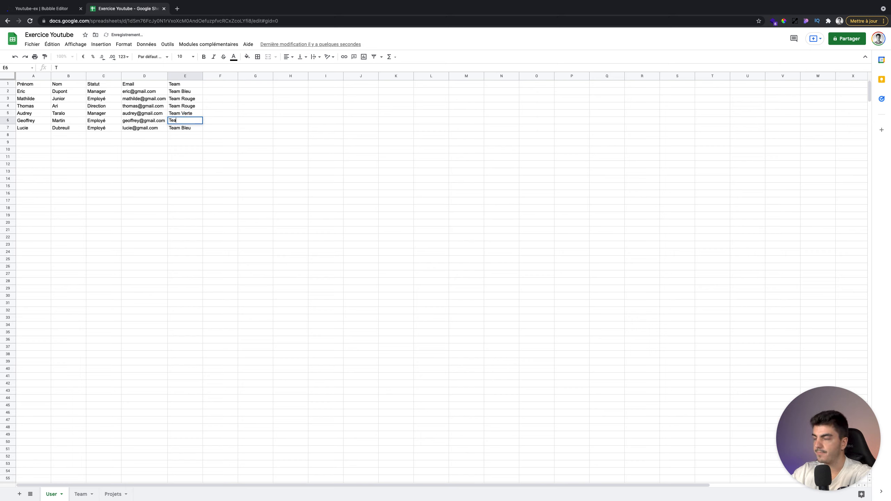
{"action": "type", "text": "m Verte"}
{"action": "left_click", "coordinate": [216, 163]}
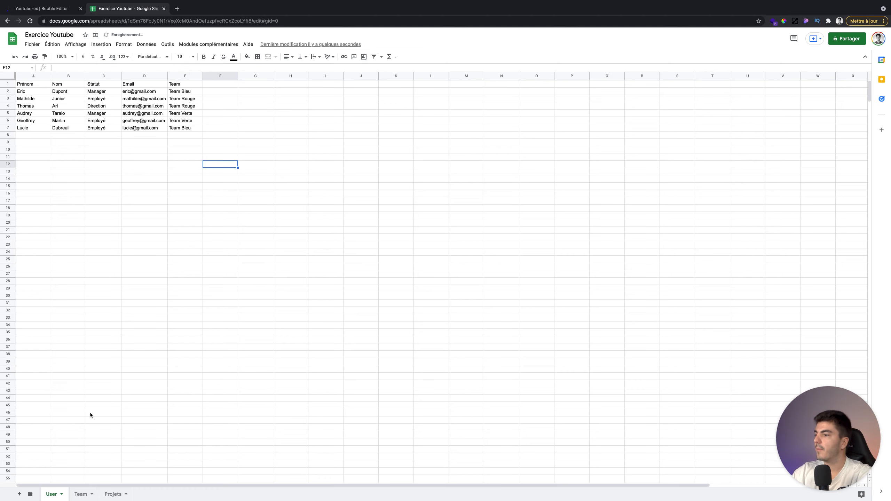
{"action": "left_click", "coordinate": [83, 494]}
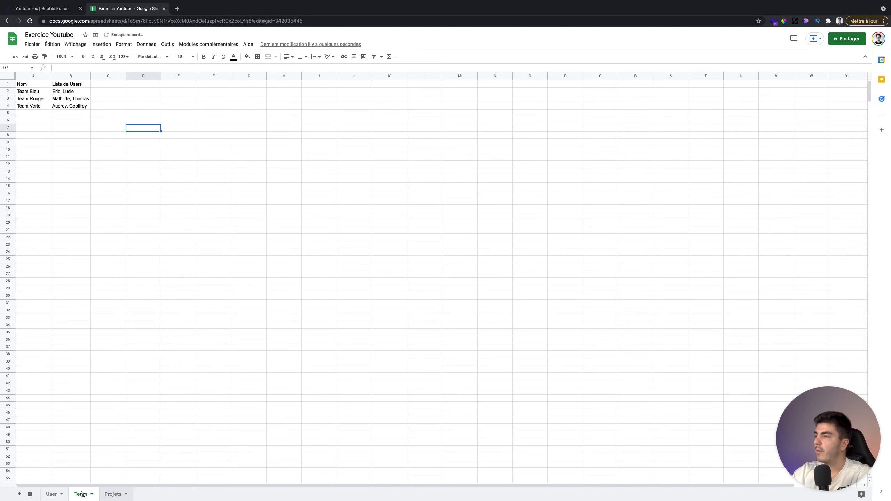
- Add a Projet header in Team C1 and enter Application Web as the first project on Projets
{"action": "left_click", "coordinate": [98, 88]}
{"action": "type", "text": "Projet"}
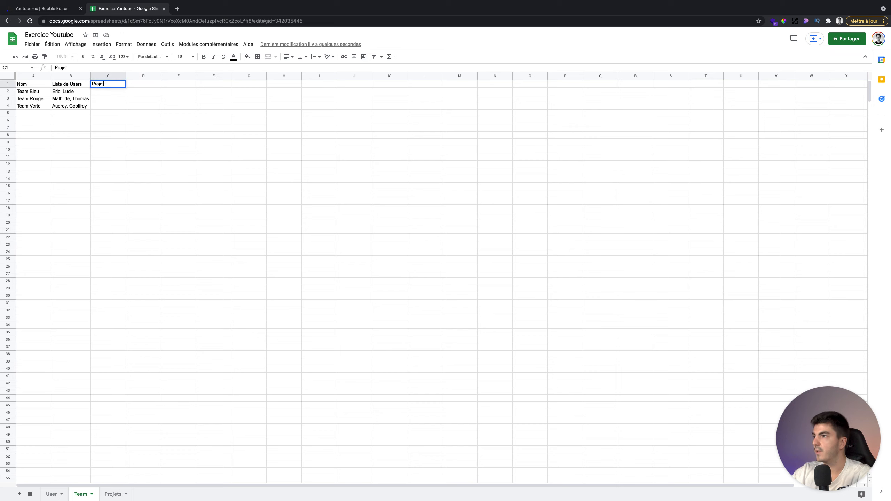
{"action": "left_click", "coordinate": [100, 150]}
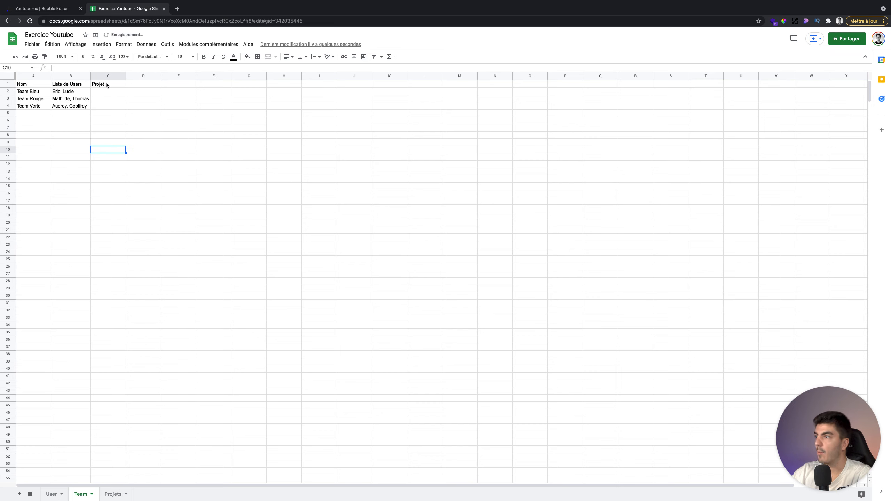
{"action": "left_click", "coordinate": [111, 497]}
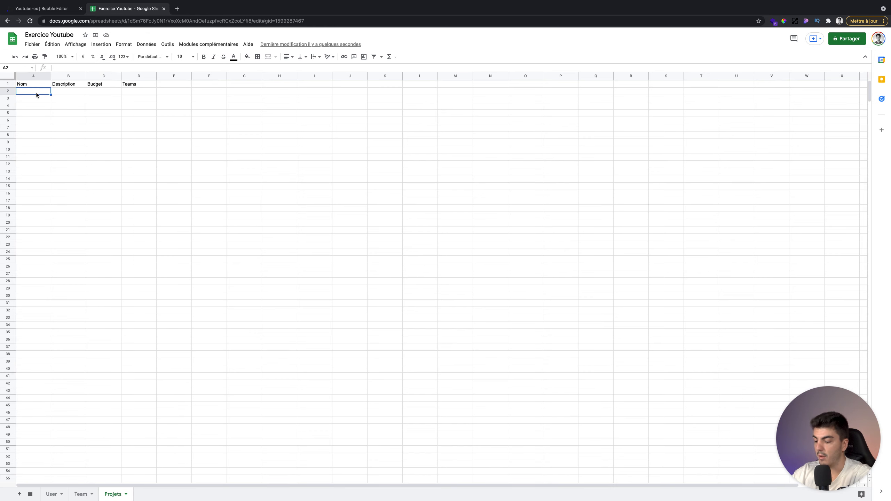
{"action": "type", "text": "Application Web"}
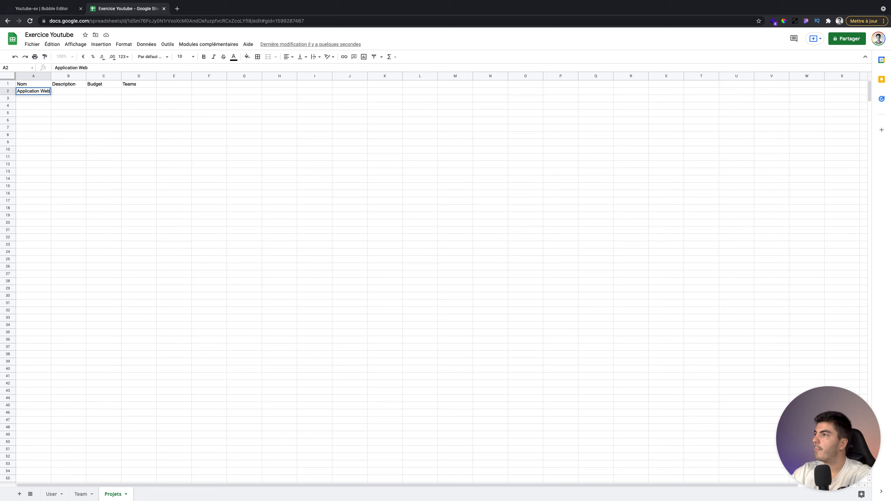
{"action": "left_click", "coordinate": [68, 119]}
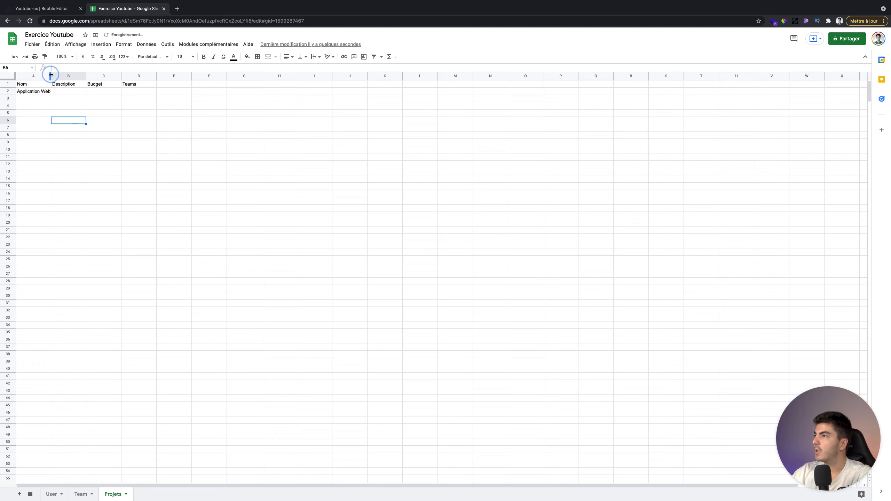
- Give Application Web the description 'Création d'une application Web' and a 10 000€ budget, fitting columns
{"action": "left_click_drag", "start_coordinate": [51, 75], "coordinate": [52, 75]}
{"action": "left_click", "coordinate": [63, 92]}
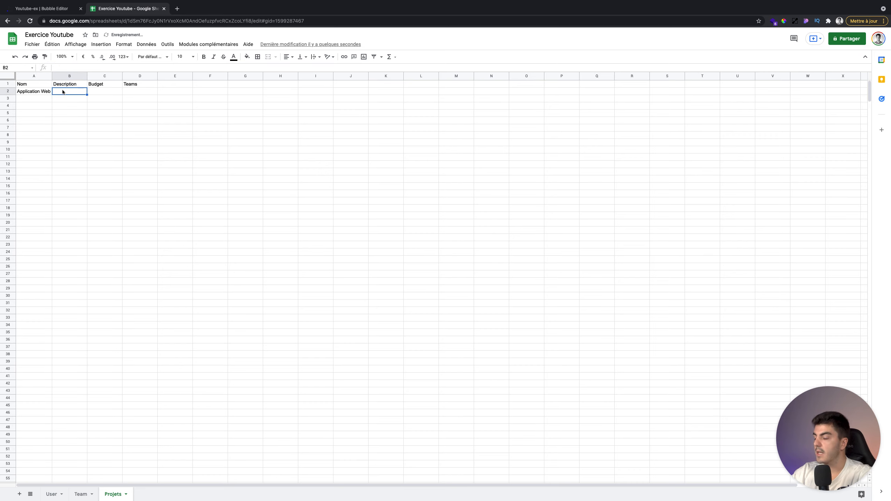
{"action": "type", "text": "Créea"}
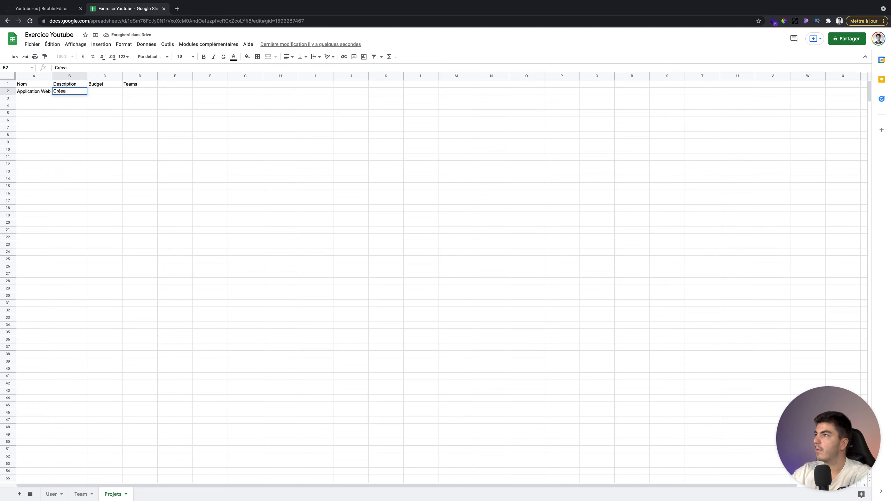
{"action": "type", "text": "tion d'une a"}
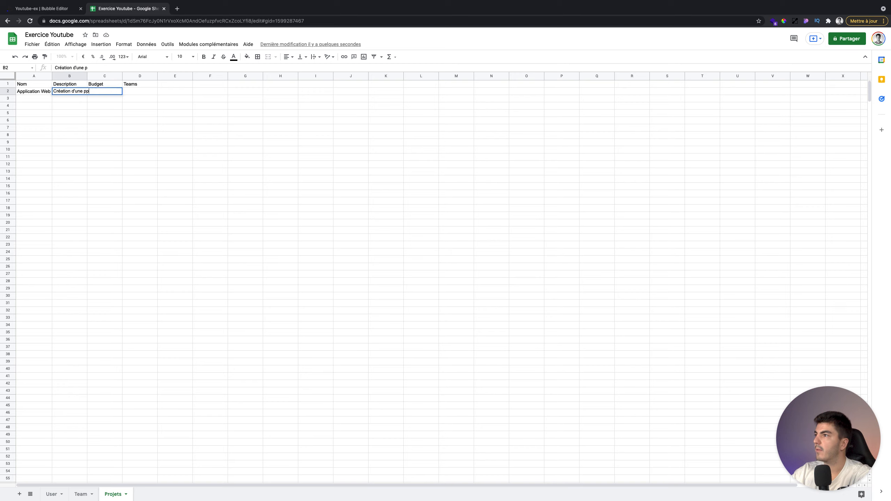
{"action": "type", "text": "pplication We"}
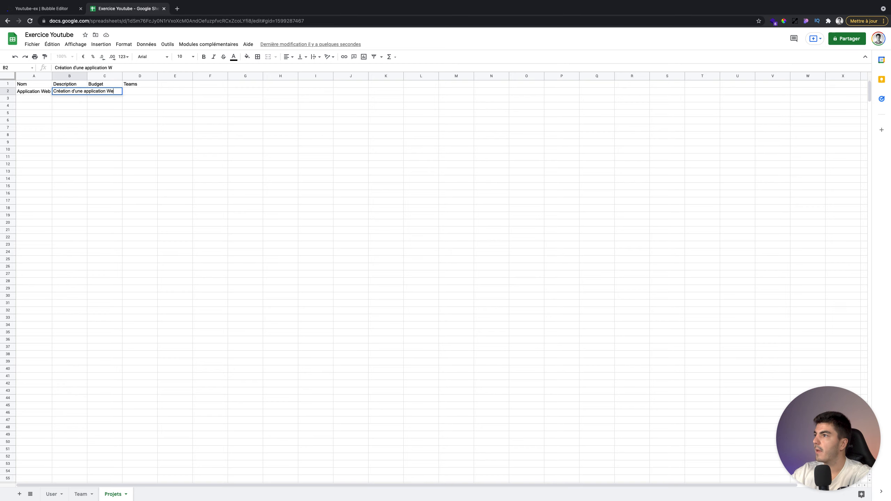
{"action": "type", "text": "b"}
{"action": "left_click", "coordinate": [125, 121]}
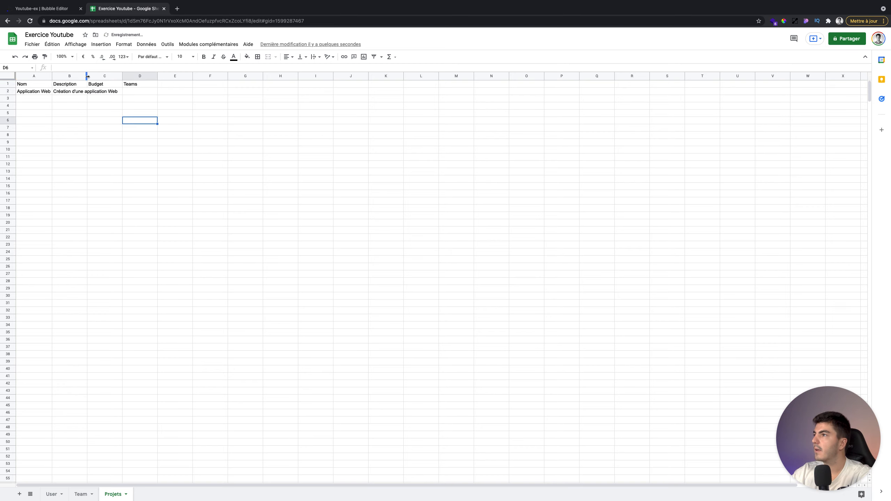
{"action": "double_click", "coordinate": [87, 76]}
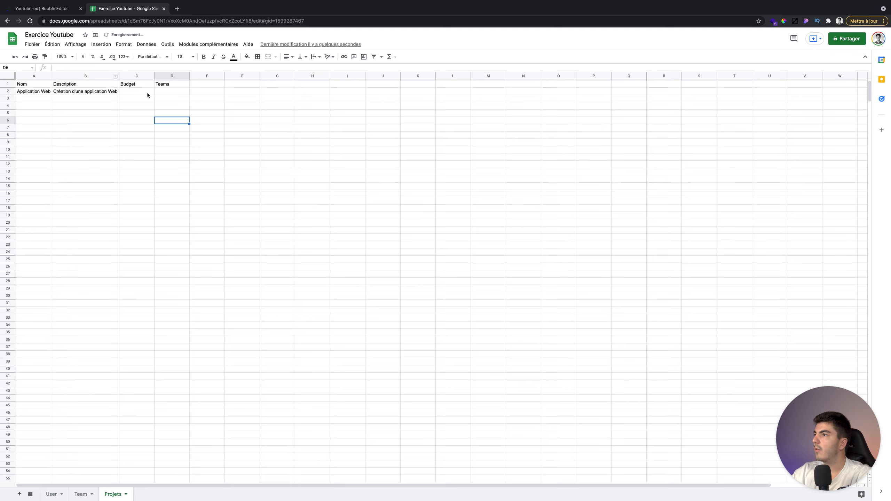
{"action": "left_click", "coordinate": [146, 92]}
{"action": "type", "text": "10 "}
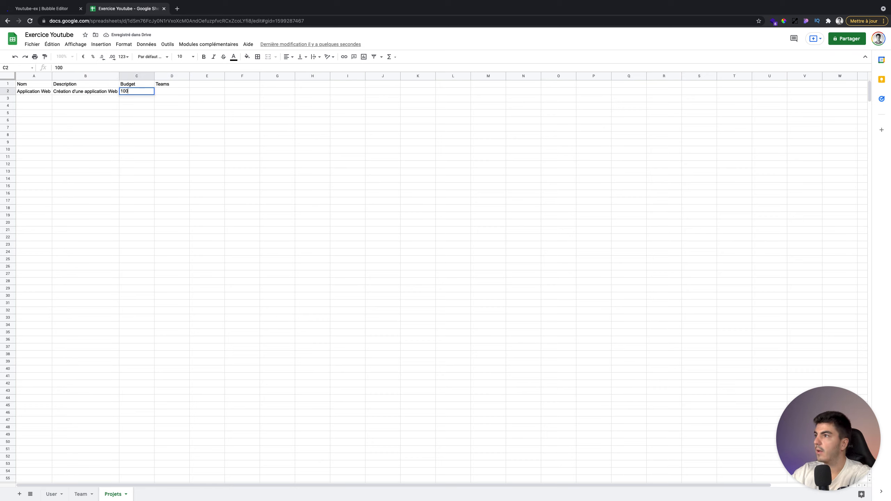
{"action": "type", "text": "000€"}
{"action": "key", "text": "Return"}
{"action": "left_click", "coordinate": [158, 91]}
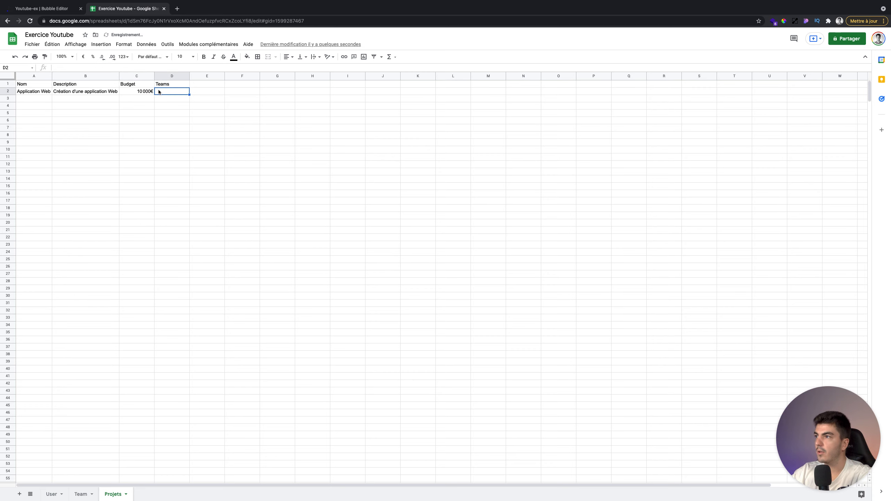
{"action": "left_click", "coordinate": [87, 495]}
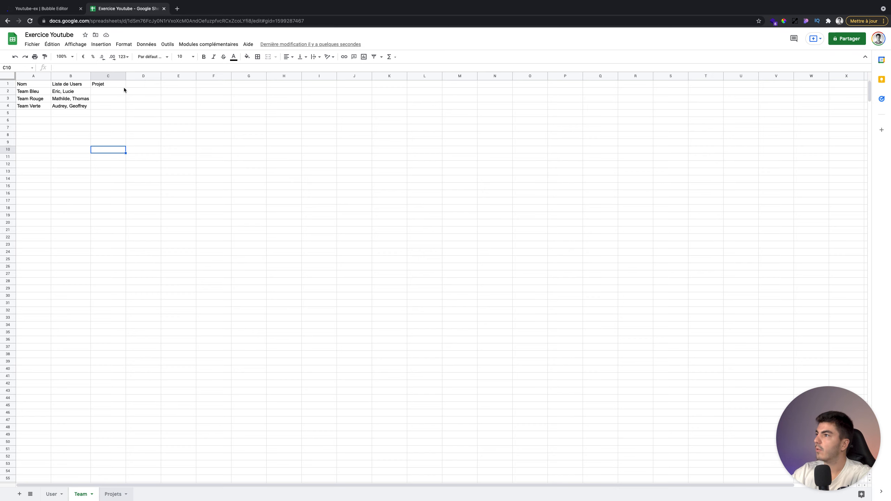
- Enter 'Team Bleu, Team Rouge' in Projets D2 and auto-fit column D
{"action": "left_click", "coordinate": [81, 494]}
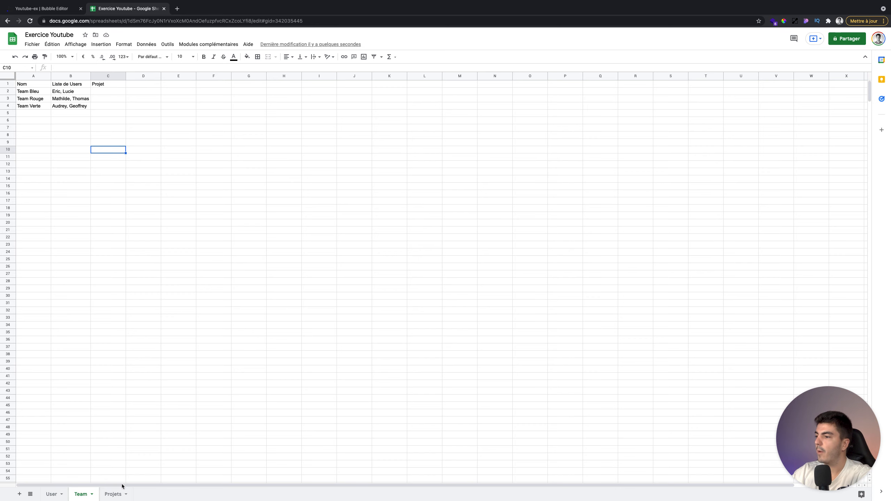
{"action": "left_click", "coordinate": [113, 493]}
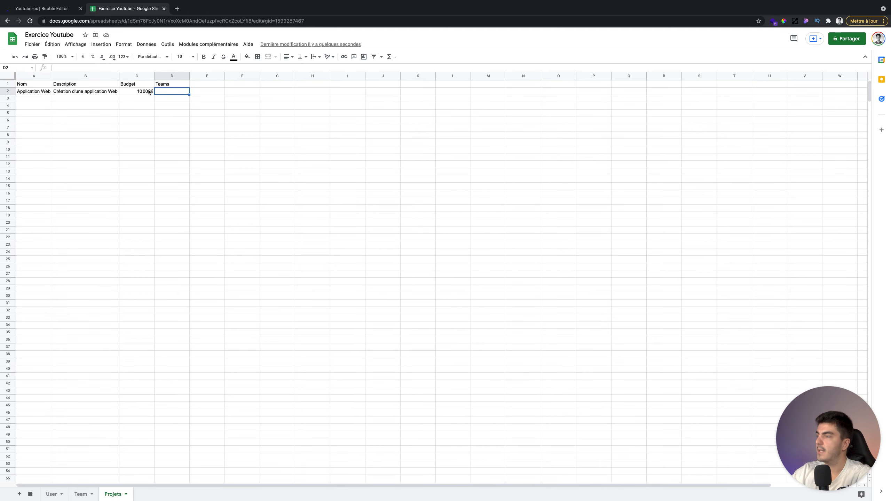
{"action": "type", "text": "Team Rouge"}
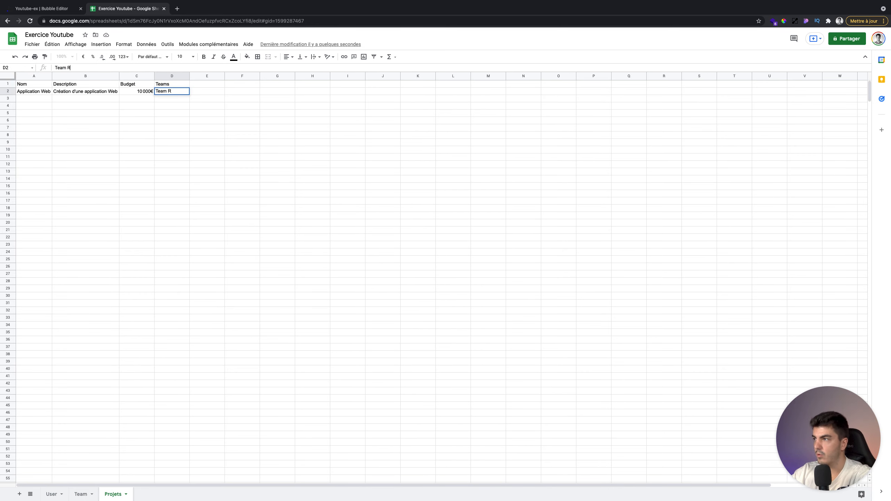
{"action": "key", "text": "BackSpace"}
{"action": "key", "text": "BackSpace"}
{"action": "key", "text": "BackSpace"}
{"action": "type", "text": "Bleu, "}
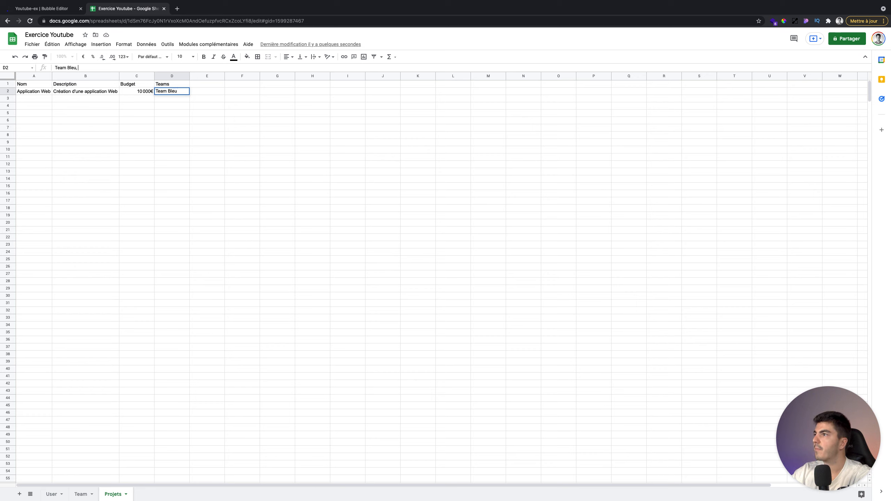
{"action": "type", "text": "Team Rouge"}
{"action": "key", "text": "Return"}
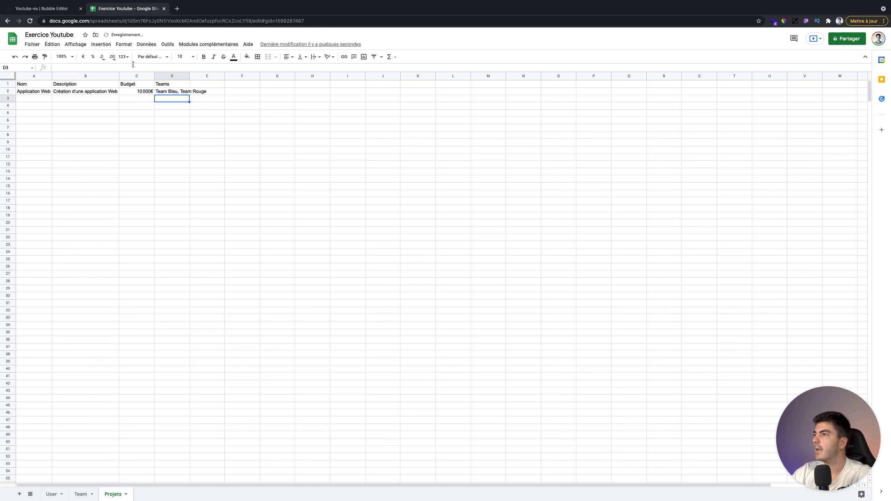
{"action": "left_click_drag", "start_coordinate": [188, 80], "coordinate": [188, 80]}
{"action": "double_click", "coordinate": [188, 80]}
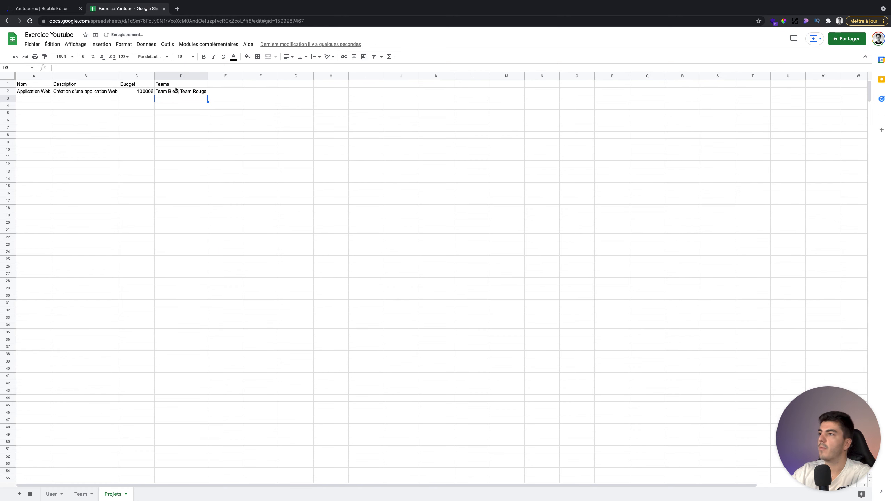
{"action": "left_click", "coordinate": [178, 91]}
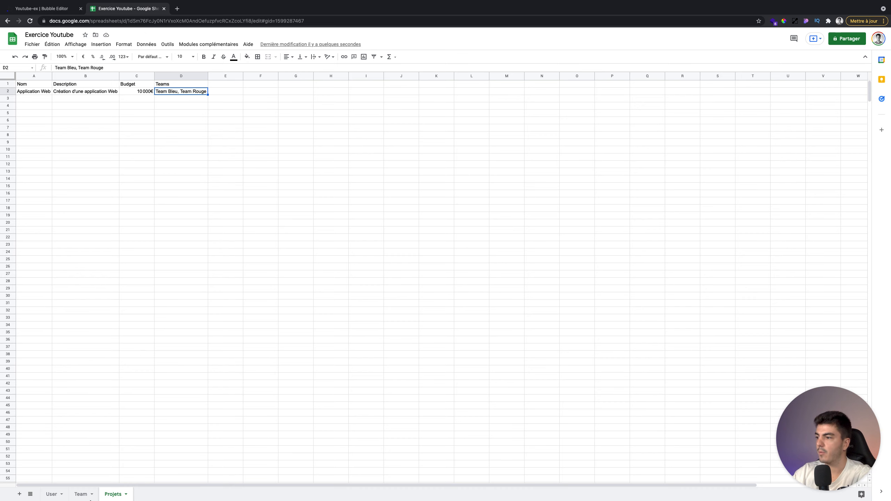
{"action": "left_click", "coordinate": [80, 495]}
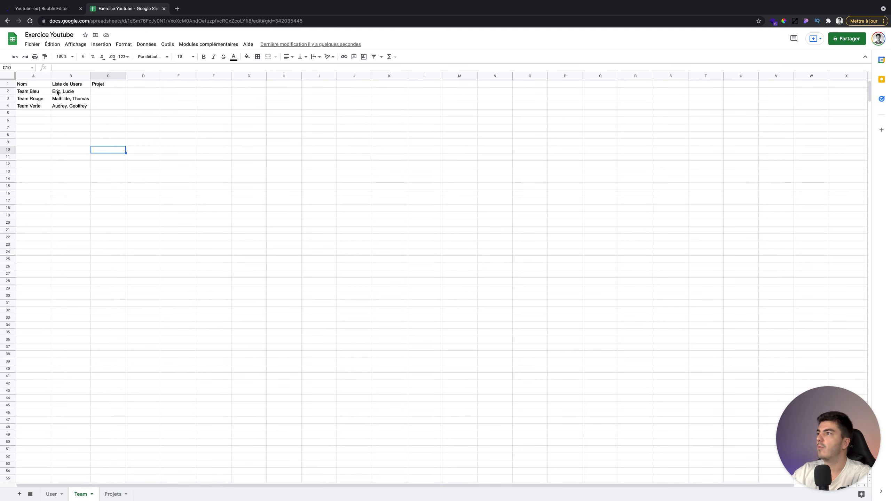
- Copy Application Web from Projets A2 into the Projet cells for Team Bleu and Team Rouge
{"action": "left_click", "coordinate": [31, 91]}
{"action": "left_click", "coordinate": [93, 85]}
{"action": "left_click", "coordinate": [95, 92]}
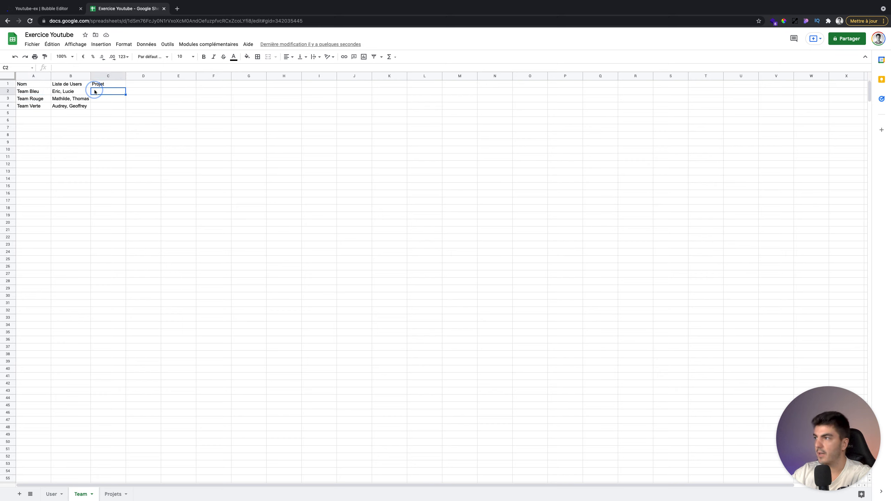
{"action": "type", "text": "P"}
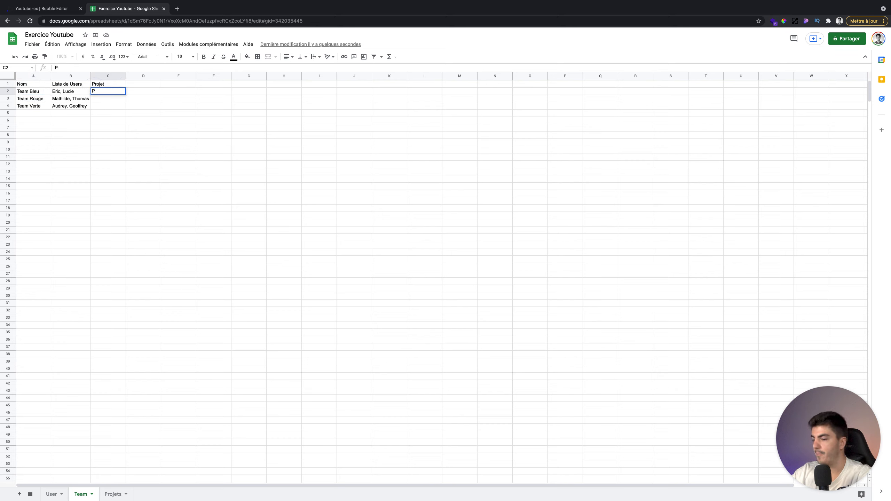
{"action": "left_click", "coordinate": [113, 494]}
{"action": "left_click", "coordinate": [35, 92]}
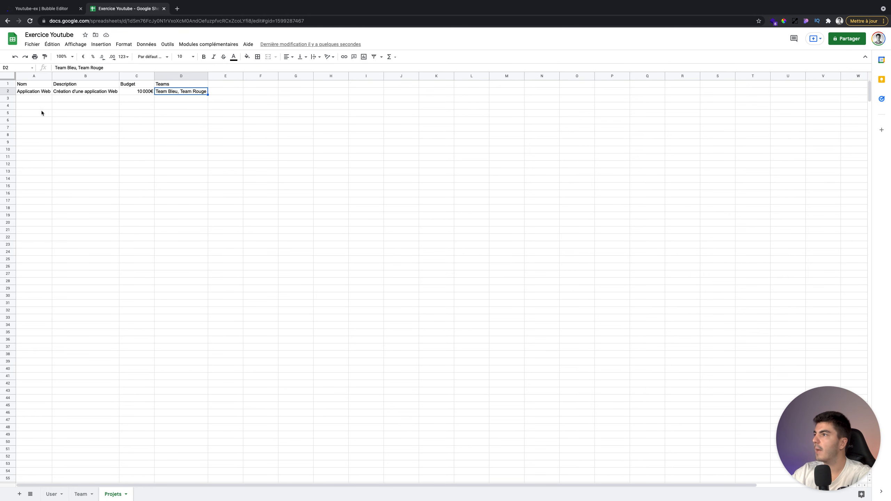
{"action": "left_click", "coordinate": [81, 494]}
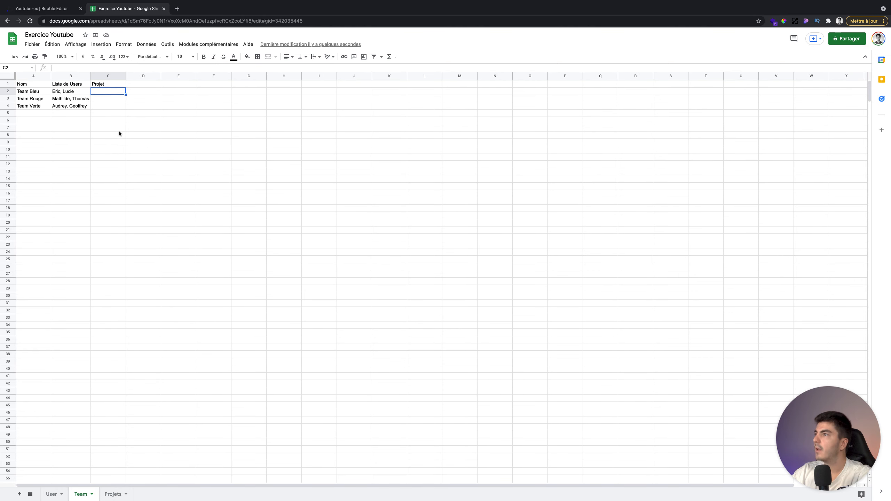
{"action": "type", "text": "Application Web"}
{"action": "left_click", "coordinate": [111, 99]}
{"action": "type", "text": "Application Web"}
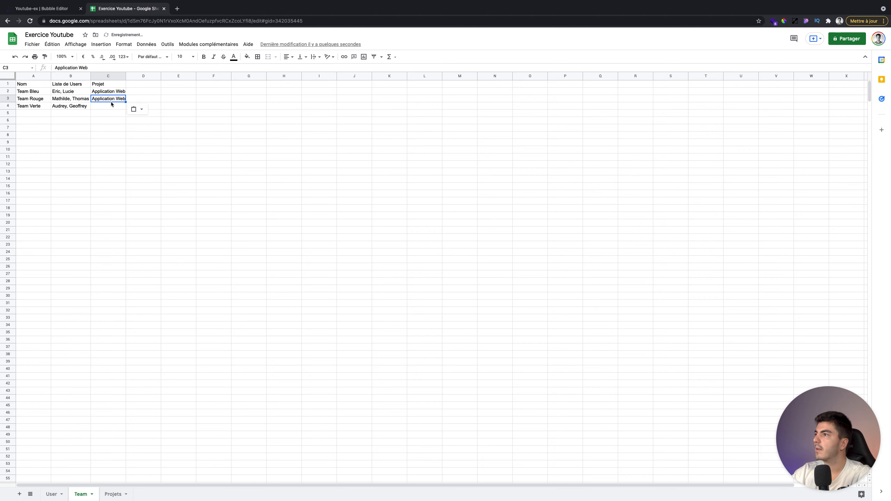
{"action": "left_click", "coordinate": [115, 494]}
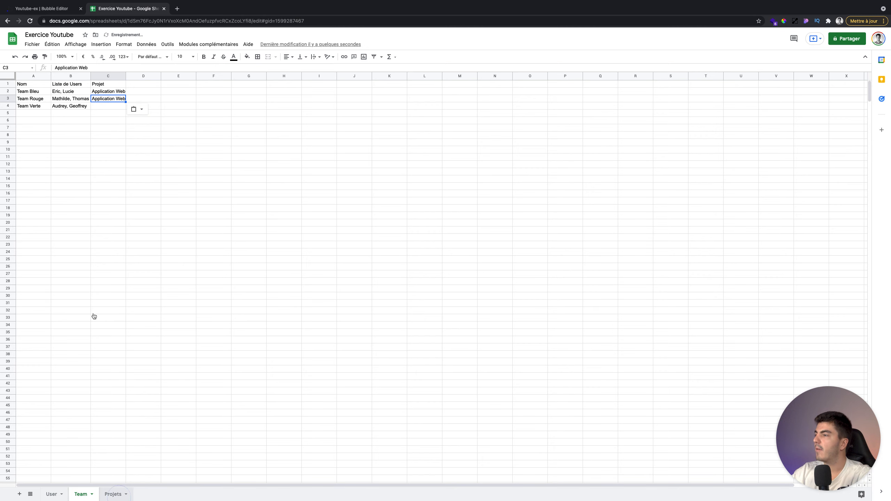
{"action": "left_click", "coordinate": [27, 99]}
- Enter the SEO project with description 'Optimiser le SEO de l'apoplication' and widen the Description column
{"action": "type", "text": "SEO"}
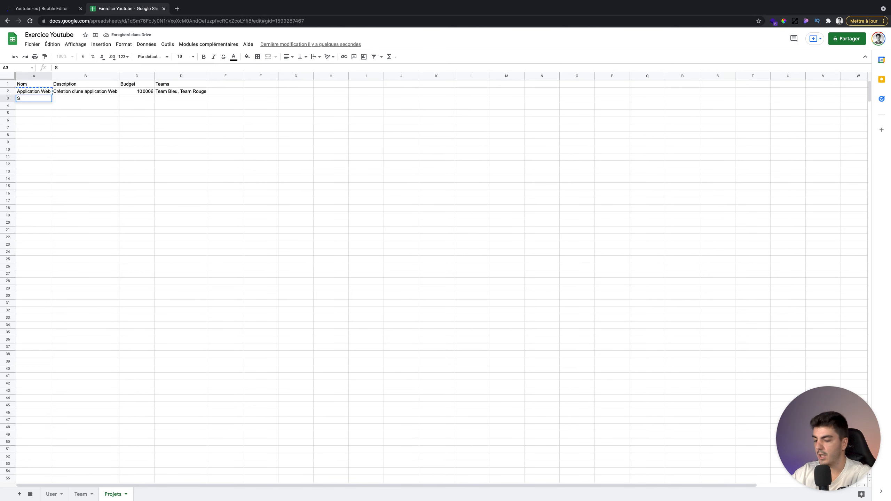
{"action": "left_click", "coordinate": [60, 100]}
{"action": "type", "text": "Optimiser le SEO de l'apoplication"}
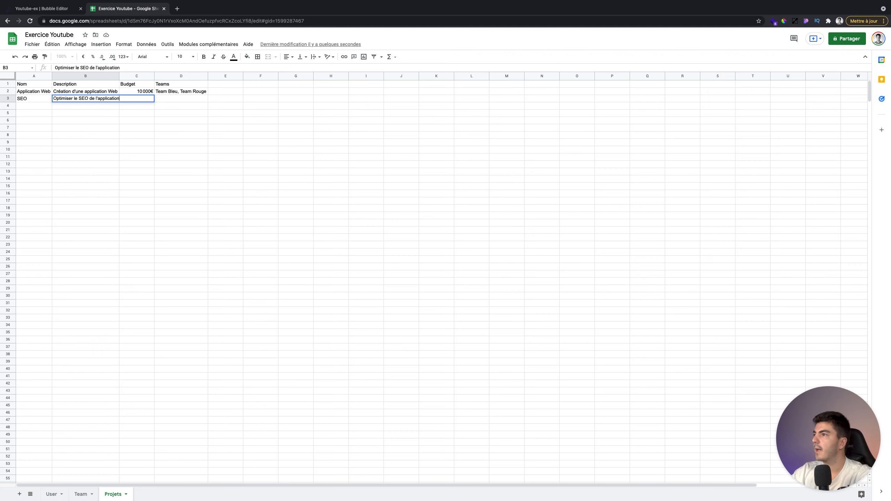
{"action": "key", "text": "Return"}
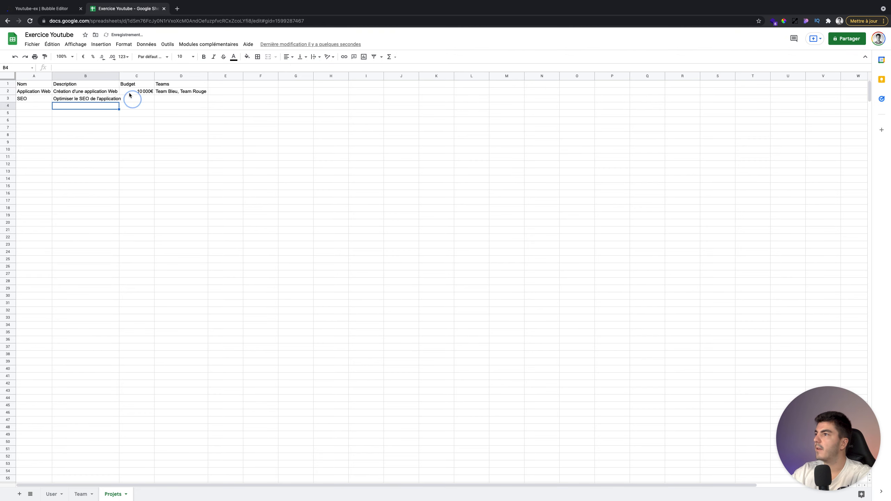
{"action": "right_click", "coordinate": [119, 76]}
{"action": "double_click", "coordinate": [119, 76]}
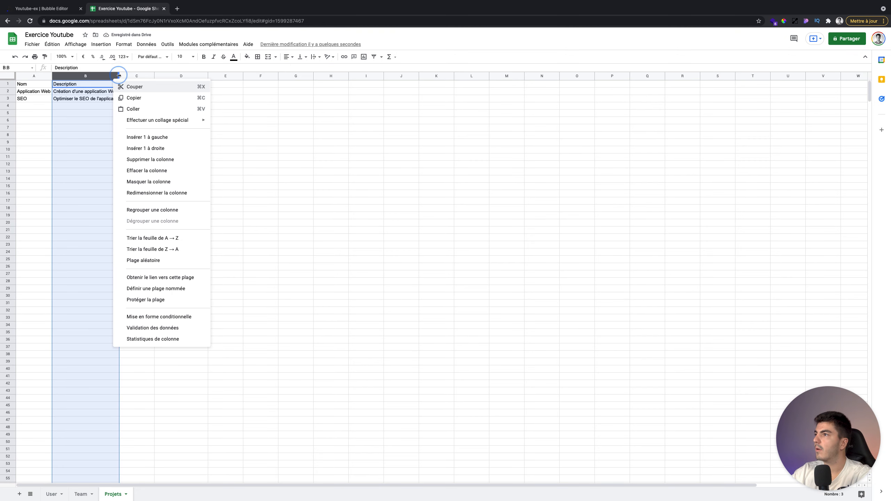
- Give SEO a 5 000€ budget and the teams Team Verte, Team Rouge
{"action": "left_click", "coordinate": [137, 99]}
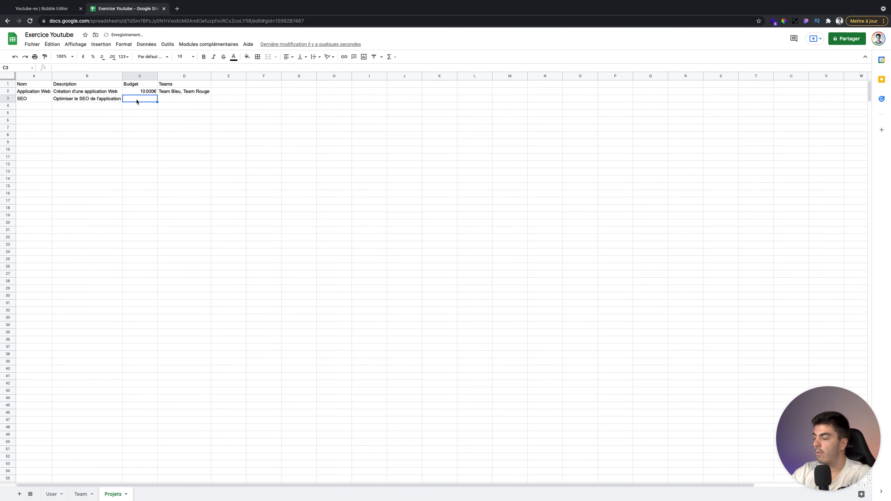
{"action": "type", "text": "5000€"}
{"action": "key", "text": "Return"}
{"action": "left_click", "coordinate": [181, 98]}
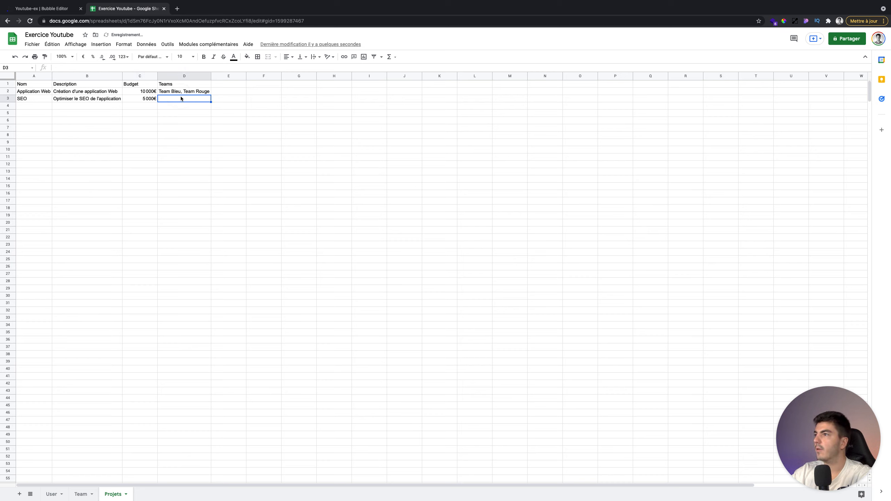
{"action": "type", "text": "Team Ve"}
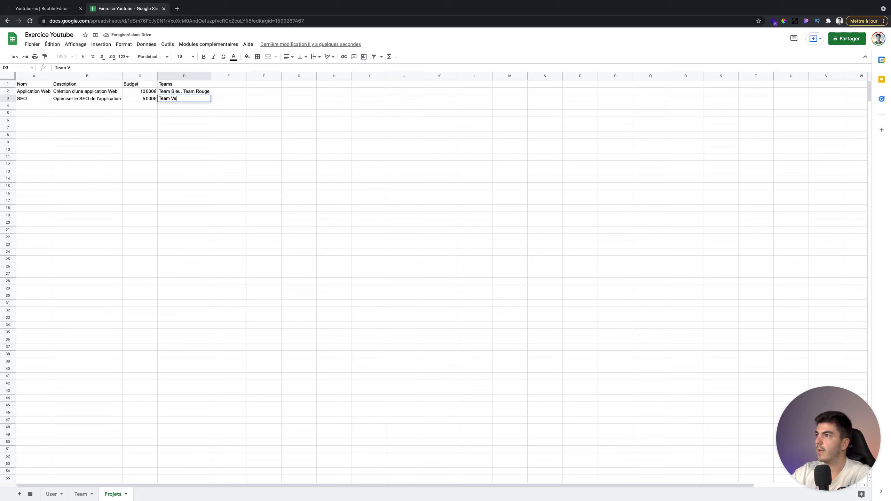
{"action": "type", "text": "rte, Team Rouge$"}
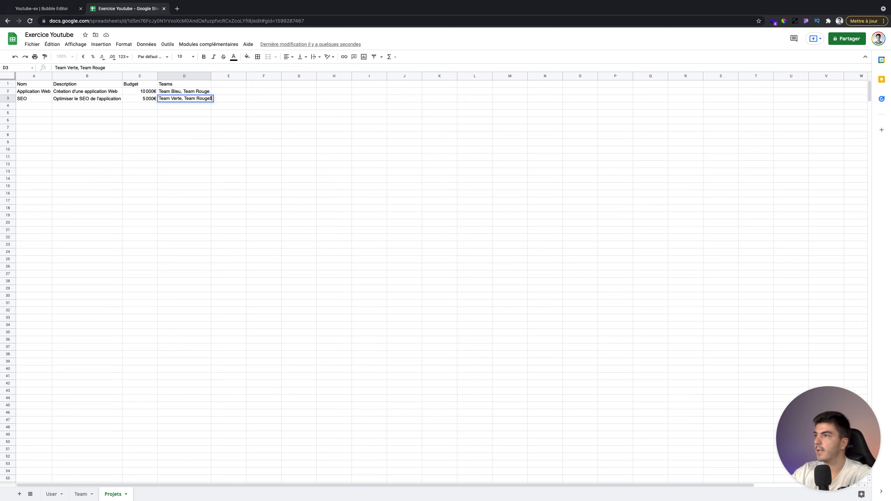
{"action": "key", "text": "Return"}
{"action": "left_click", "coordinate": [180, 97]}
{"action": "key", "text": "Return"}
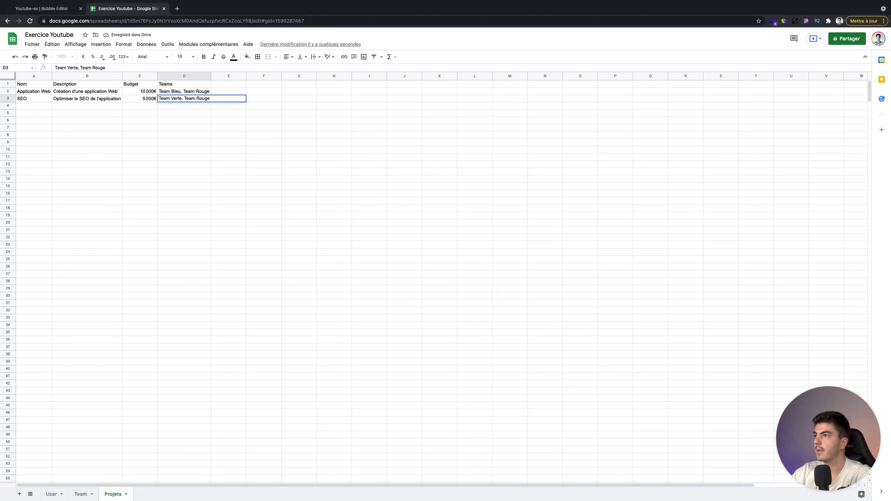
{"action": "key", "text": "Return"}
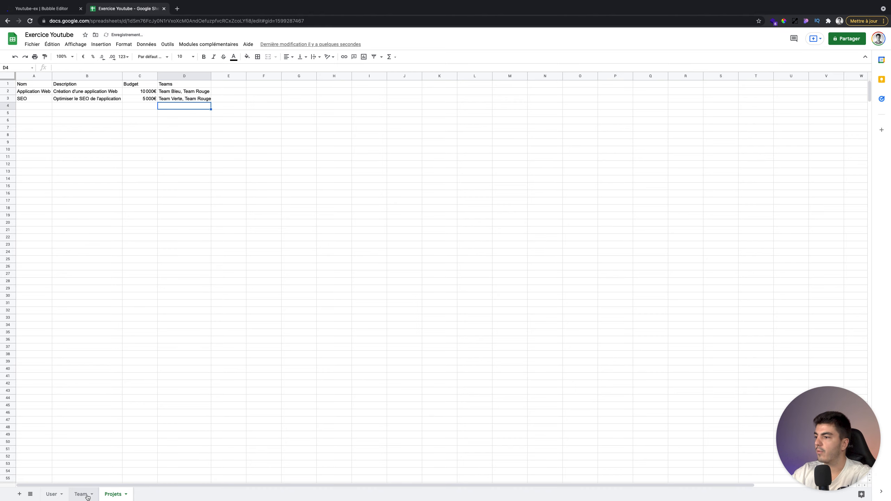
- On the Team sheet, set Team Verte's project to SEO and Team Rouge's to Application Web, SEO
{"action": "left_click", "coordinate": [87, 495]}
{"action": "left_click", "coordinate": [105, 107]}
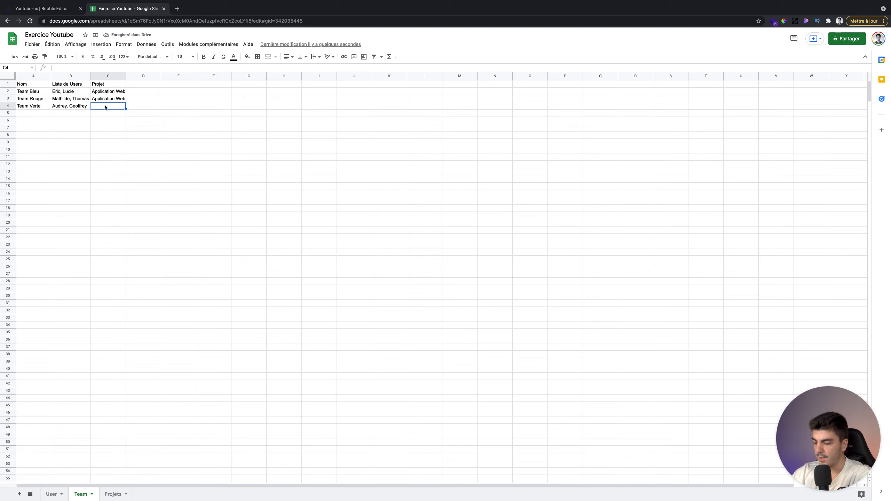
{"action": "type", "text": "SEO"}
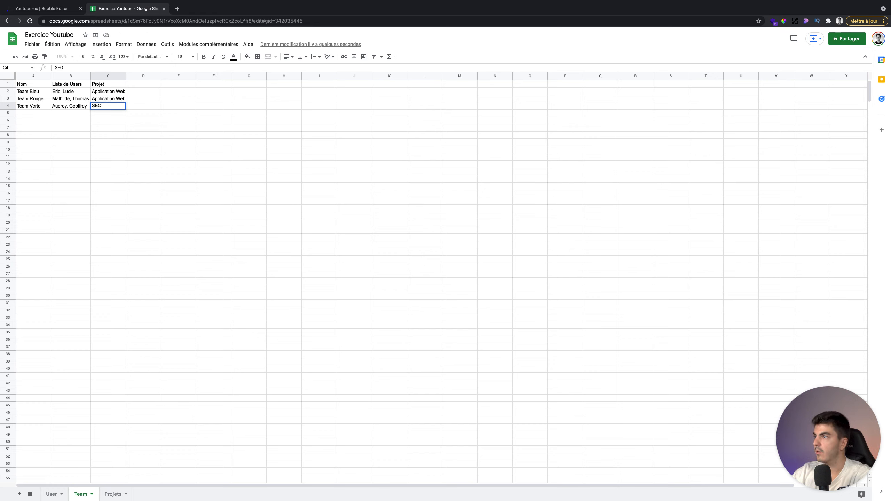
{"action": "key", "text": "Return"}
{"action": "left_click", "coordinate": [93, 98]}
{"action": "type", "text": ", SEO"}
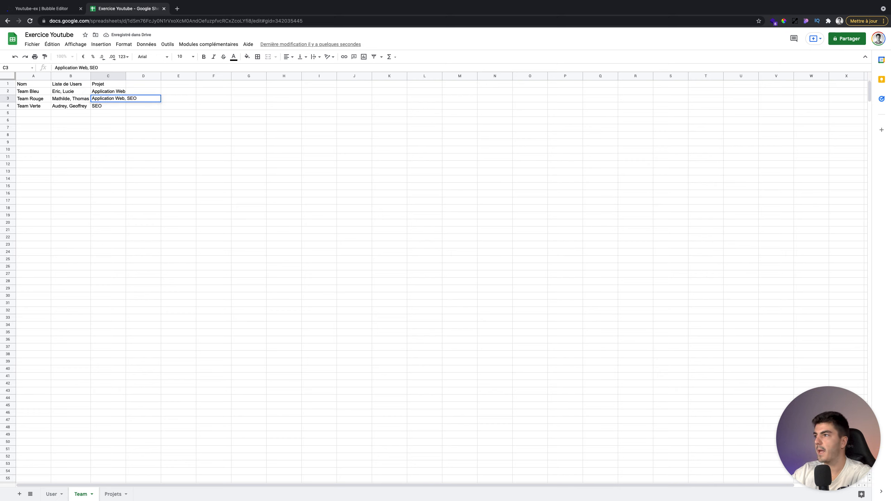
{"action": "key", "text": "Return"}
{"action": "left_click", "coordinate": [123, 237]}
{"action": "double_click", "coordinate": [125, 76]}
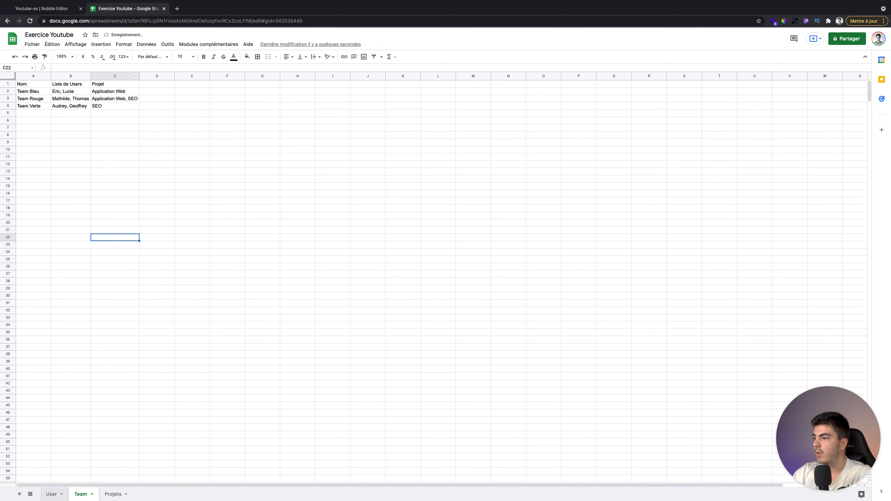
{"action": "left_click", "coordinate": [52, 494]}
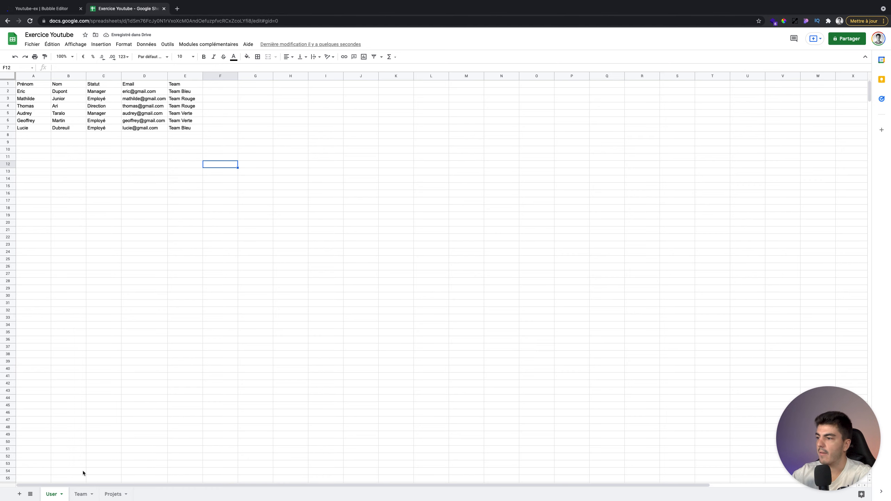
{"action": "left_click", "coordinate": [81, 494]}
{"action": "left_click", "coordinate": [53, 494]}
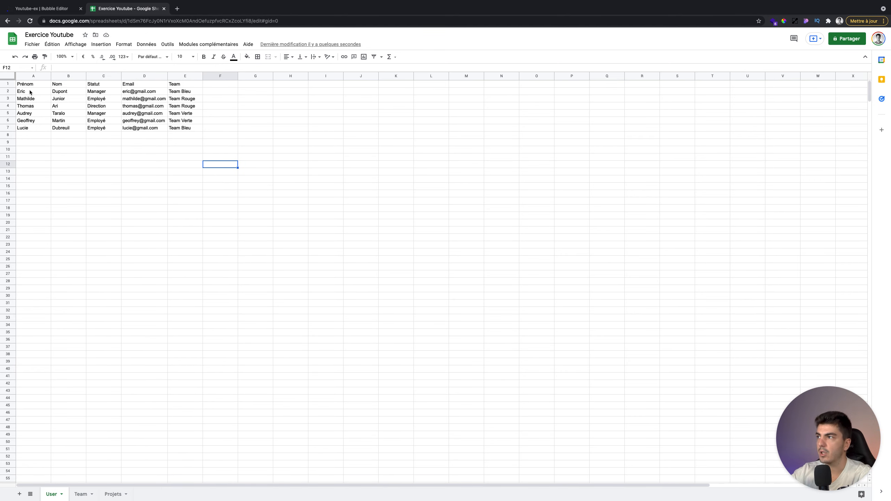
{"action": "left_click", "coordinate": [81, 494]}
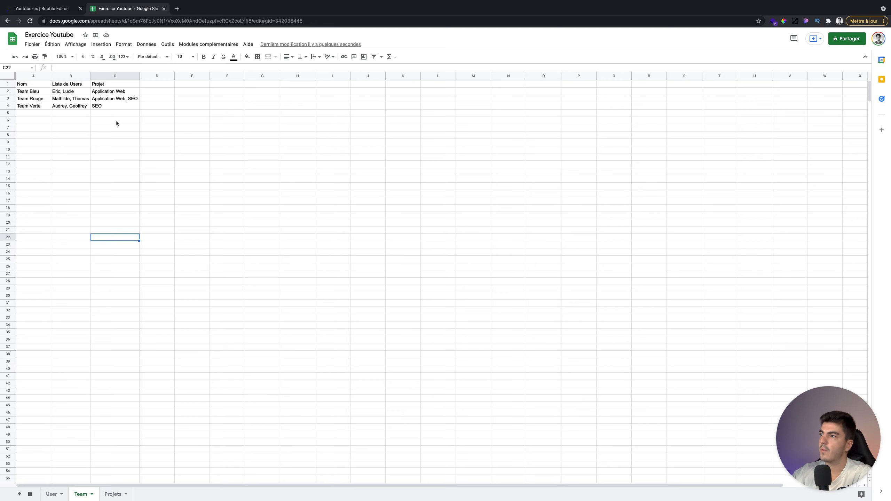
{"action": "left_click", "coordinate": [113, 494]}
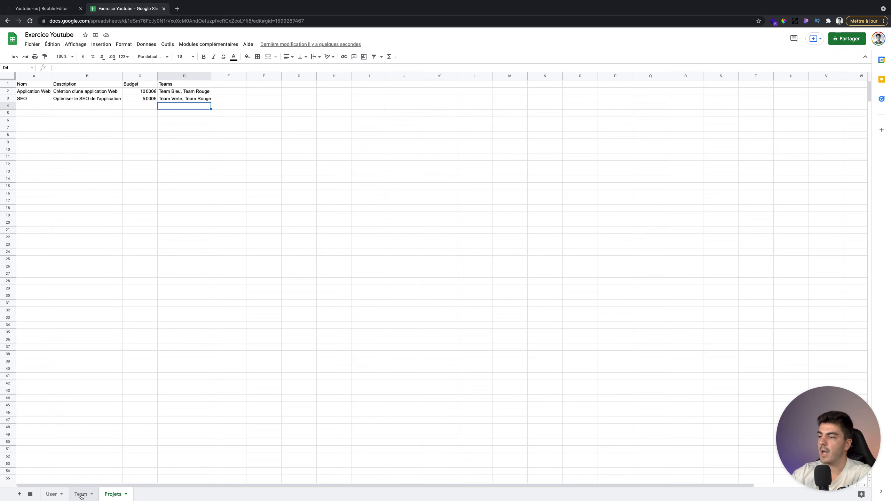
{"action": "left_click", "coordinate": [80, 494]}
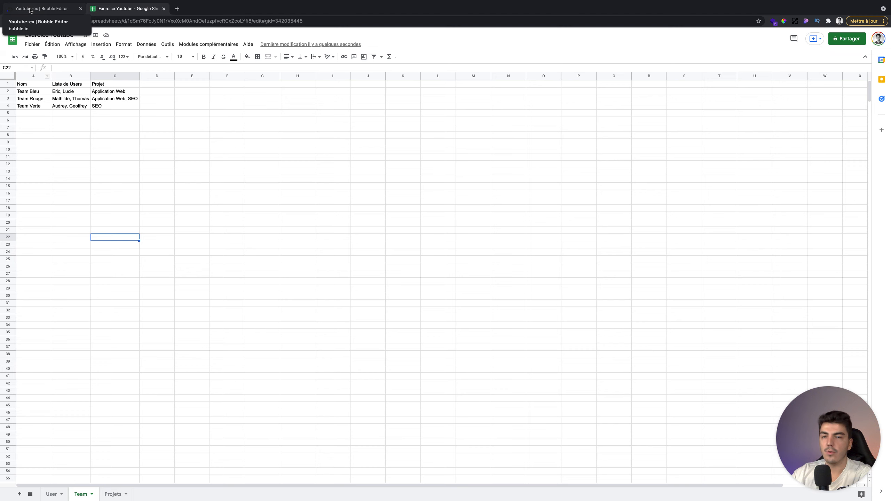
{"action": "left_click", "coordinate": [31, 10]}
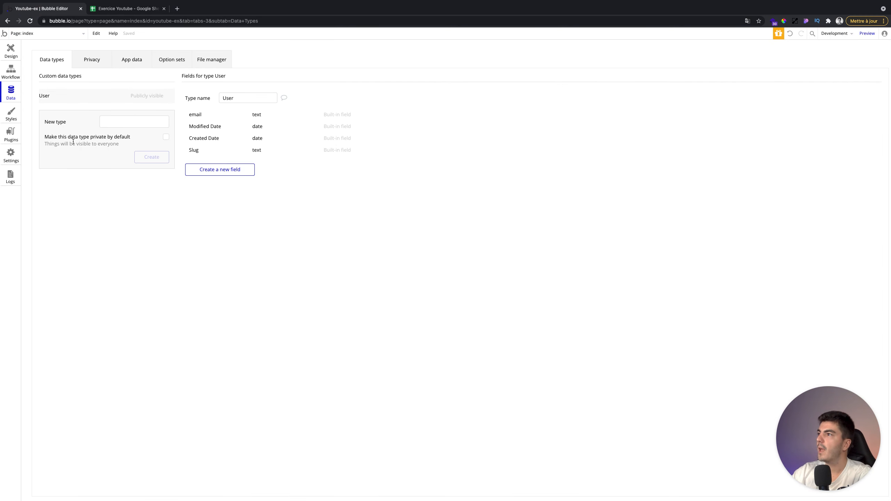
- Discard the partly typed 'Tea' type and select the User data type in Data types
{"action": "type", "text": "Tea"}
{"action": "key", "text": "BackSpace"}
{"action": "key", "text": "BackSpace"}
{"action": "left_click", "coordinate": [164, 221]}
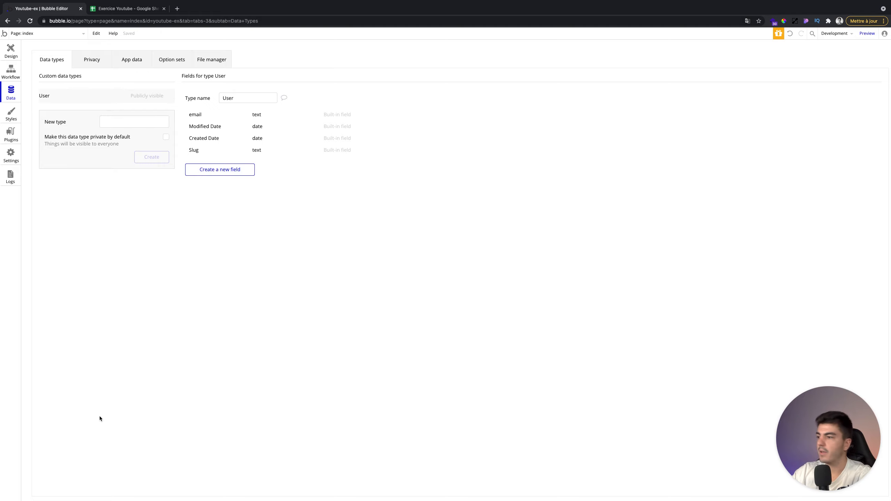
{"action": "left_click", "coordinate": [127, 9]}
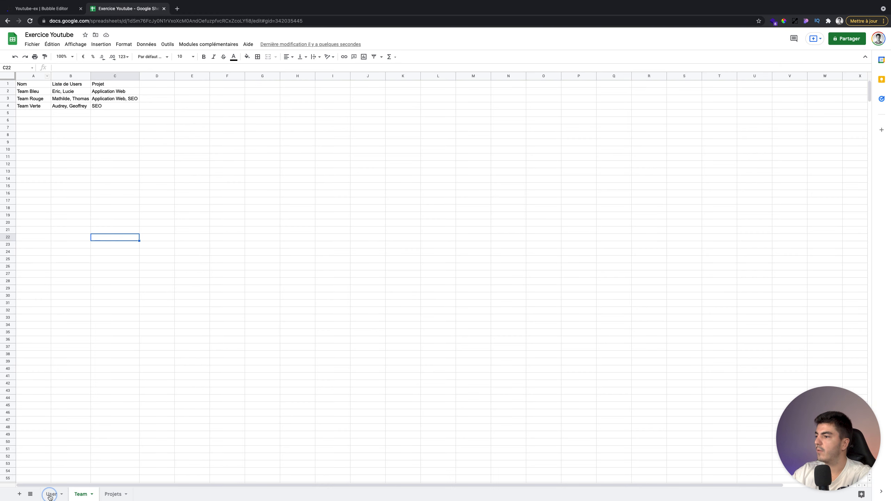
{"action": "left_click", "coordinate": [52, 10]}
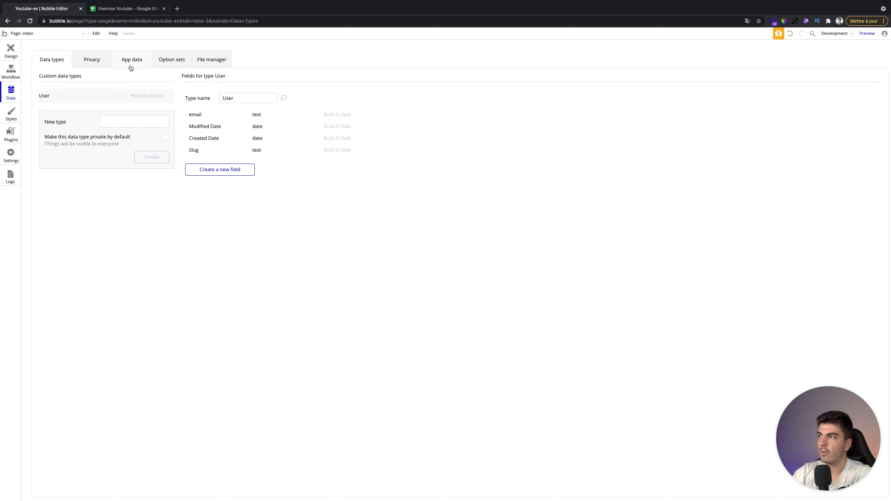
{"action": "left_click", "coordinate": [131, 61]}
{"action": "left_click", "coordinate": [52, 60]}
{"action": "left_click", "coordinate": [132, 61]}
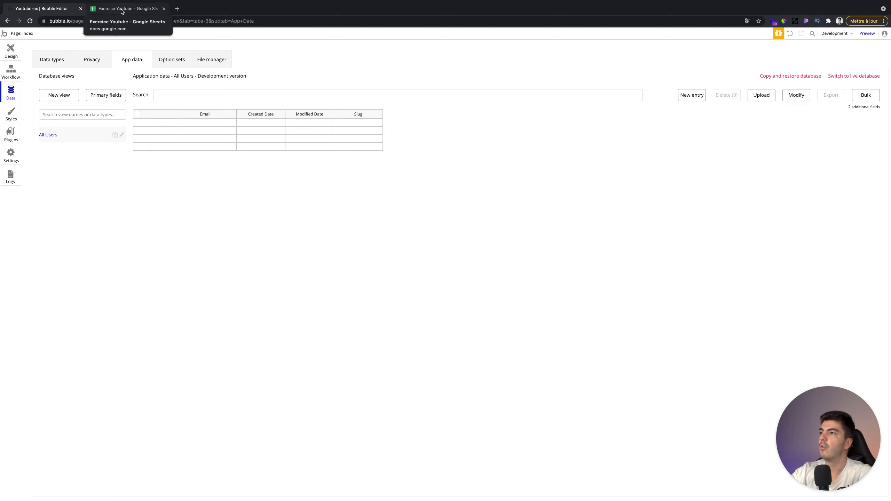
{"action": "left_click", "coordinate": [57, 63]}
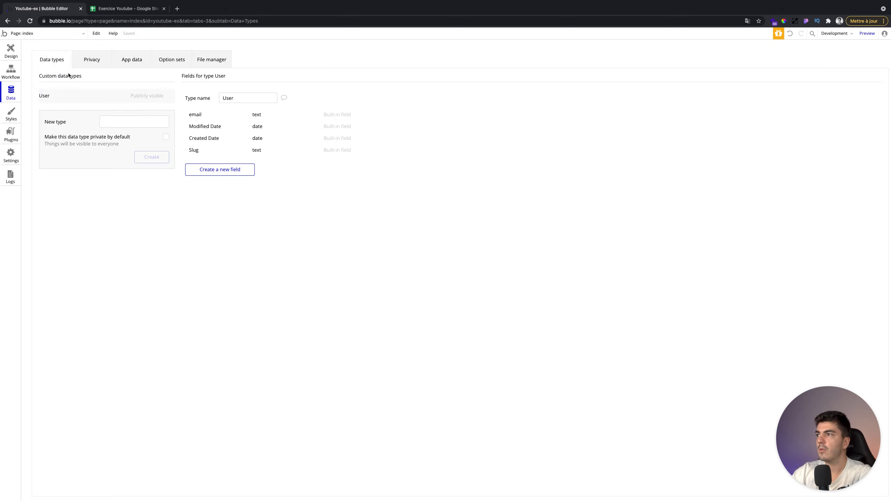
- Create text fields Prénom and Nom on the User data type
{"action": "left_click", "coordinate": [213, 169]}
{"action": "type", "text": "Prénom"}
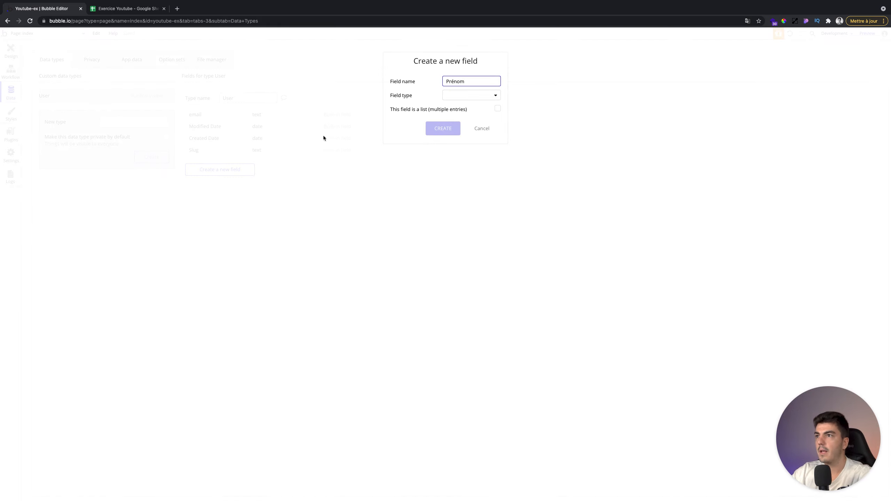
{"action": "left_click", "coordinate": [469, 98]}
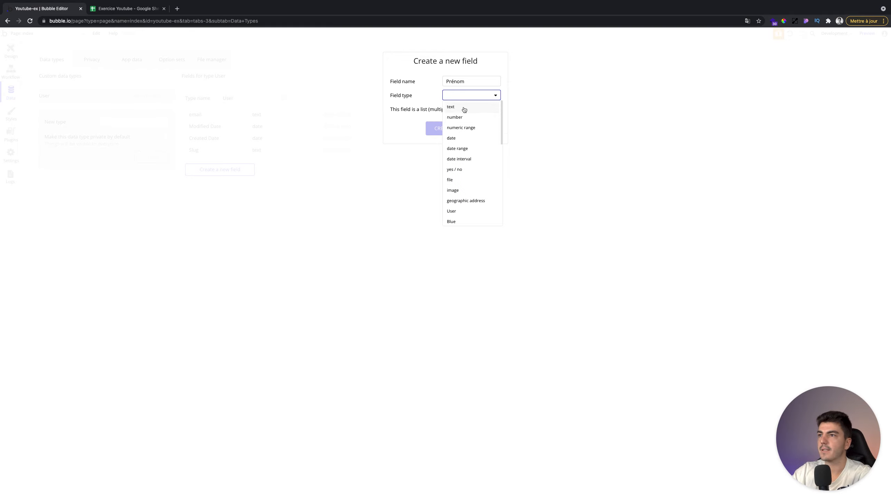
{"action": "left_click", "coordinate": [464, 109]}
{"action": "left_click", "coordinate": [443, 128]}
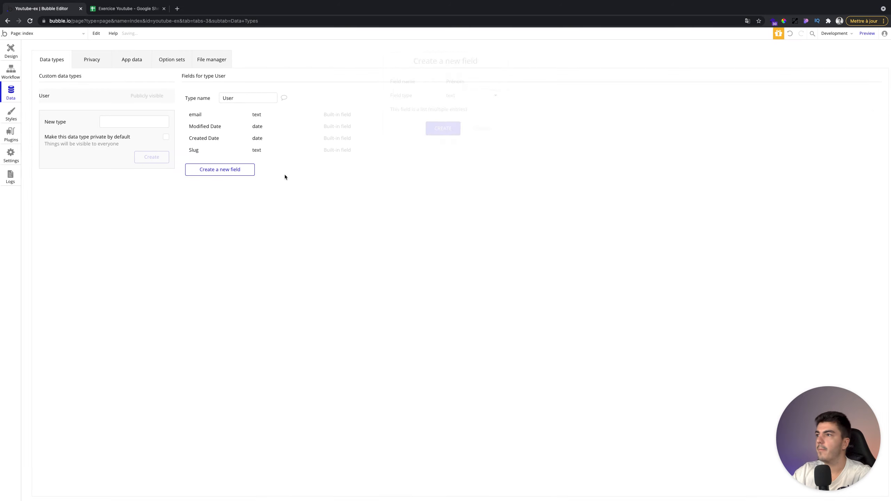
{"action": "left_click", "coordinate": [233, 185]}
{"action": "type", "text": "Nom"}
{"action": "left_click", "coordinate": [447, 95]}
{"action": "left_click", "coordinate": [453, 108]}
{"action": "left_click", "coordinate": [443, 129]}
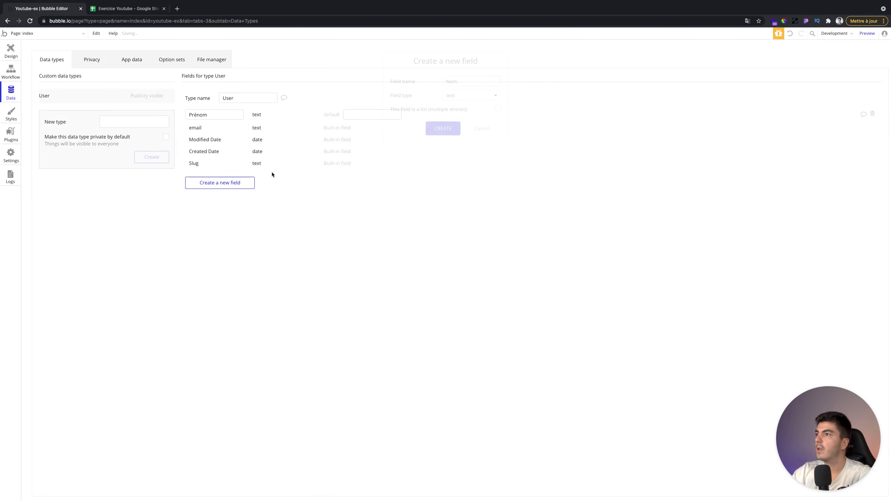
- Cancel a third, unnamed field without choosing a type and switch to the users spreadsheet
{"action": "left_click", "coordinate": [208, 197]}
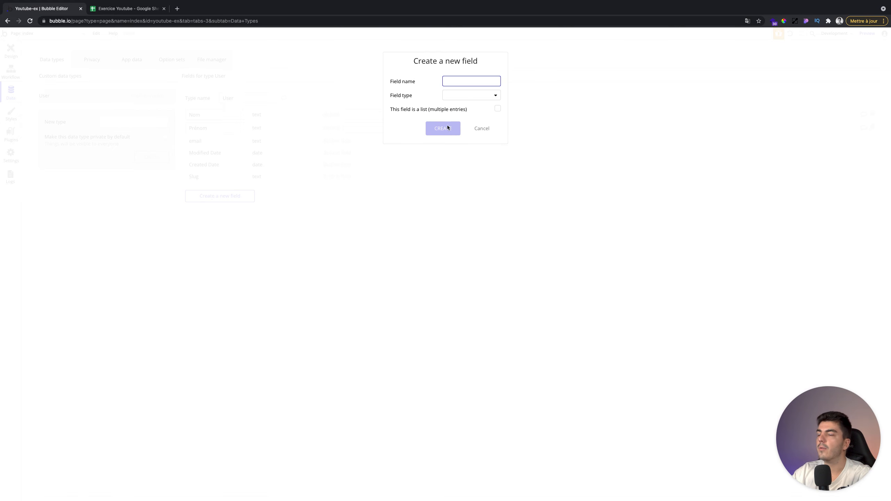
{"action": "left_click", "coordinate": [477, 97]}
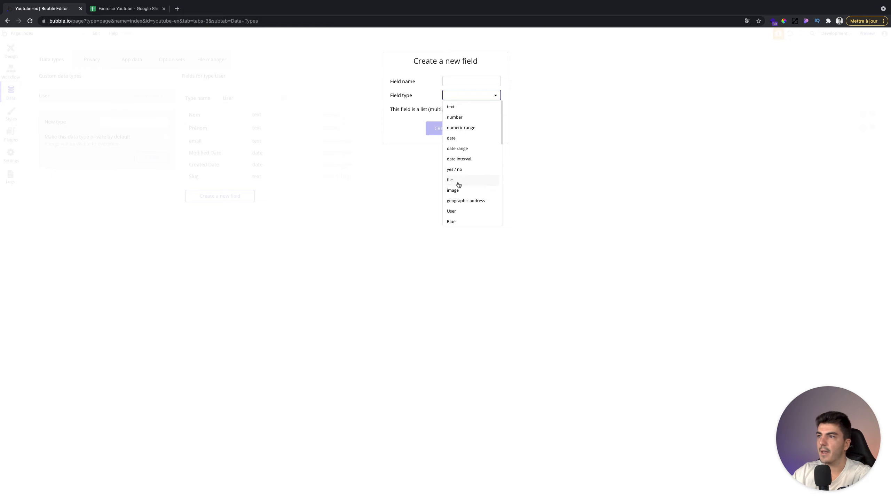
{"action": "left_click", "coordinate": [419, 106]}
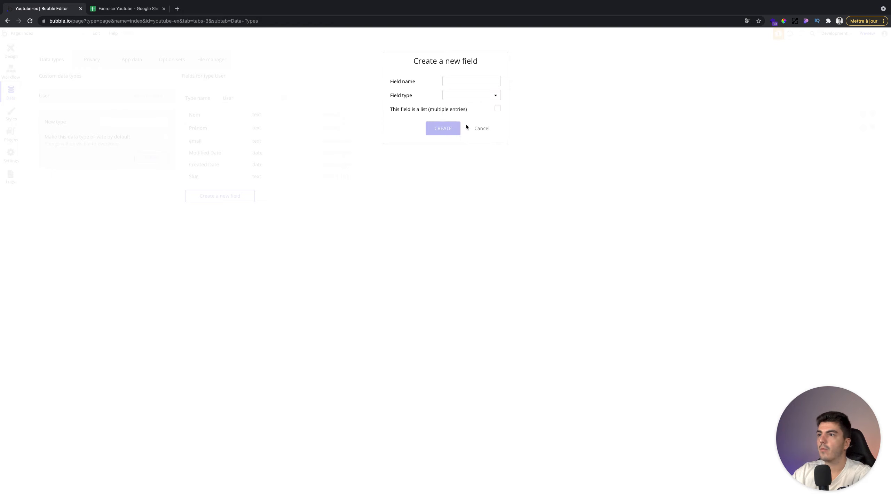
{"action": "left_click", "coordinate": [458, 90]}
{"action": "left_click", "coordinate": [408, 108]}
{"action": "left_click", "coordinate": [452, 96]}
{"action": "left_click", "coordinate": [430, 106]}
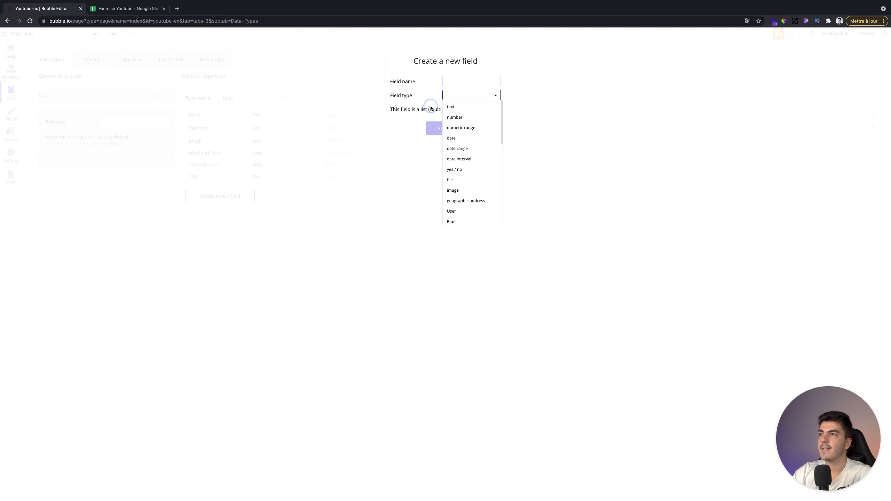
{"action": "left_click", "coordinate": [482, 127]}
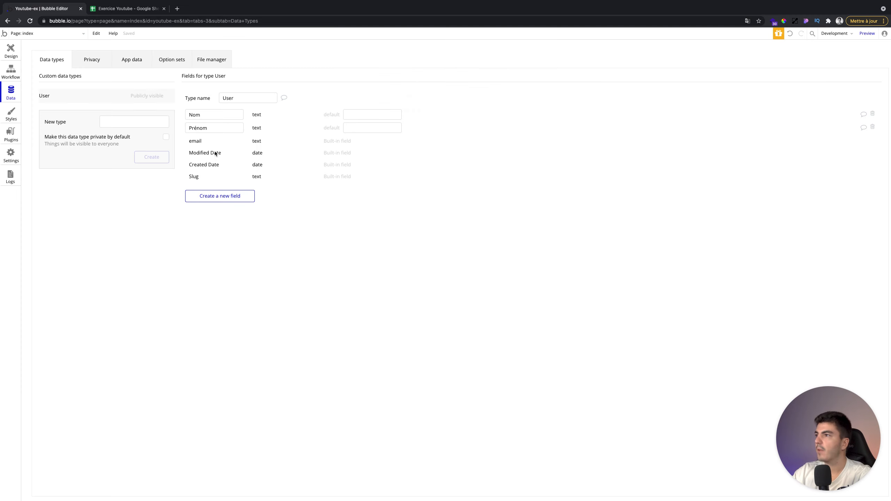
{"action": "left_click", "coordinate": [116, 9]}
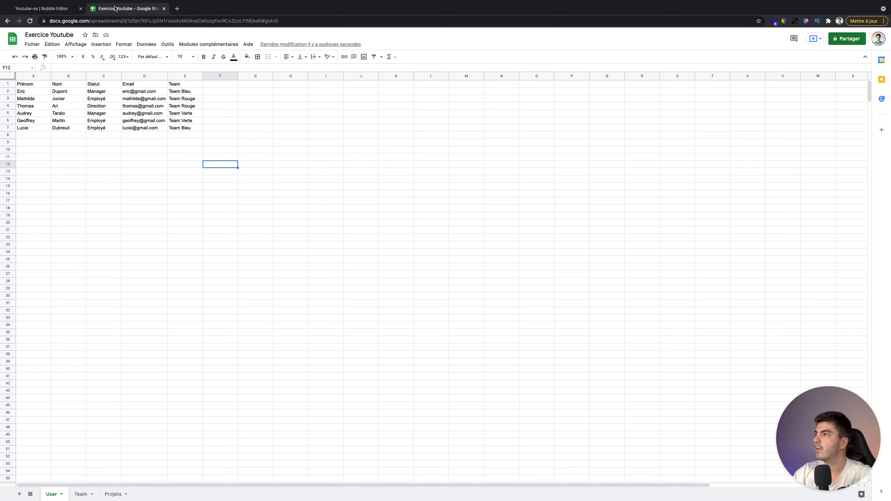
- Create a Statut text field on the User type, checking the spreadsheet's column headings
{"action": "left_click", "coordinate": [52, 9]}
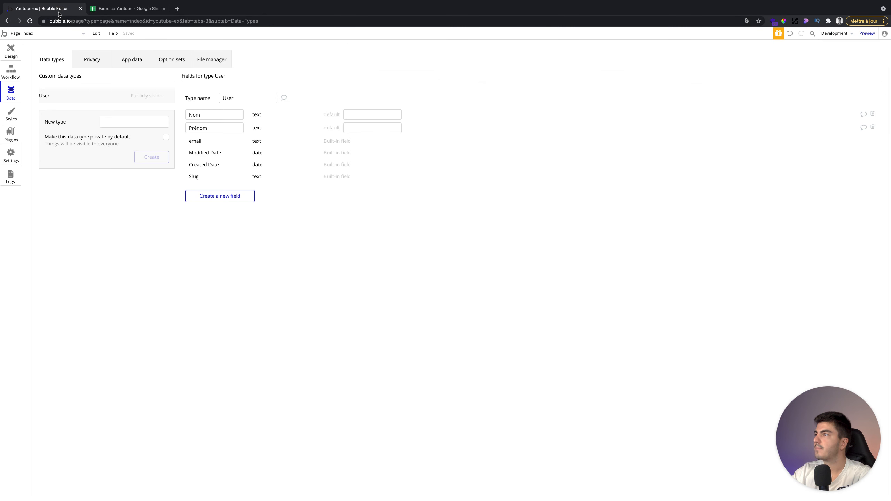
{"action": "left_click", "coordinate": [220, 196]}
{"action": "type", "text": "Statut"}
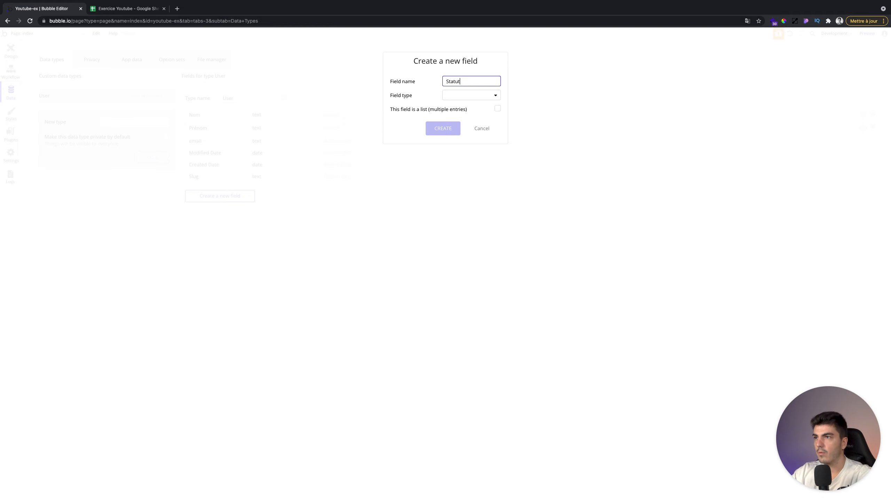
{"action": "left_click", "coordinate": [484, 95]}
{"action": "left_click", "coordinate": [460, 110]}
{"action": "left_click", "coordinate": [439, 129]}
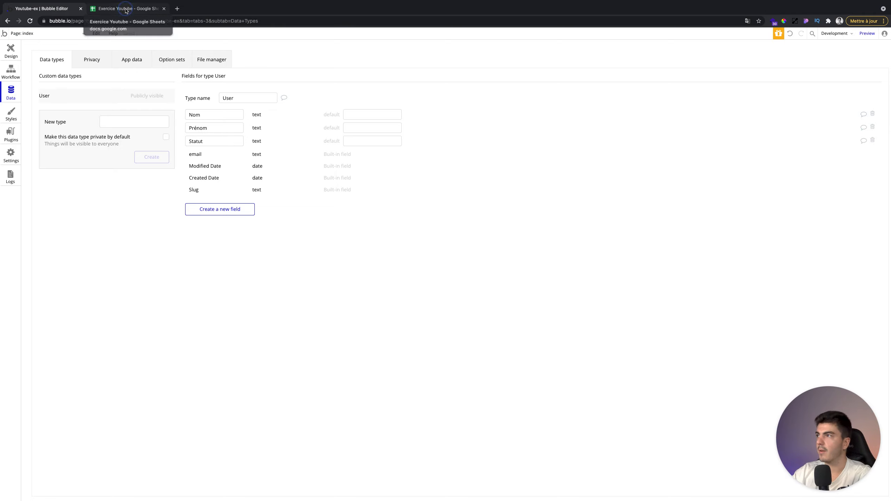
{"action": "left_click", "coordinate": [126, 9]}
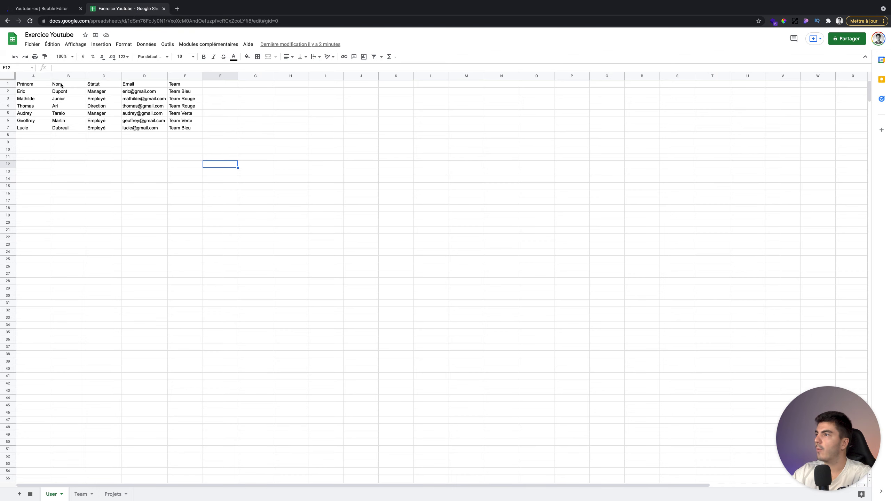
{"action": "left_click", "coordinate": [60, 10]}
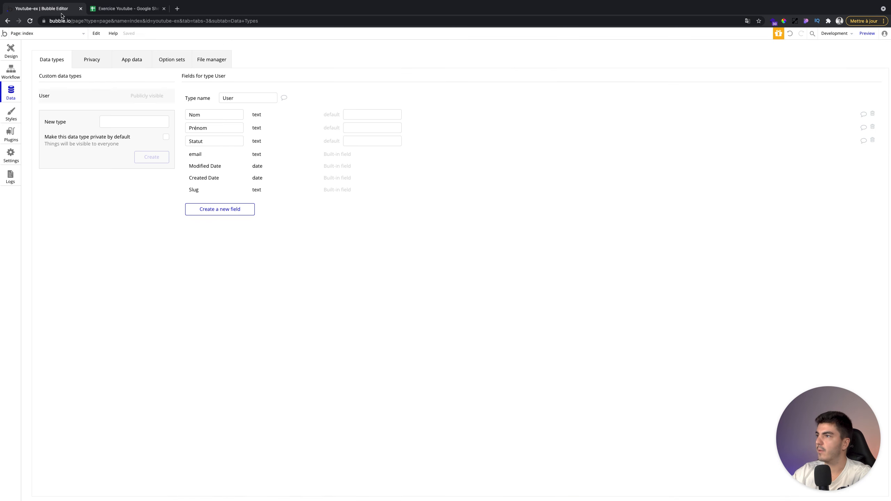
- Create two new data types named Team and Projet
{"action": "left_click", "coordinate": [133, 126]}
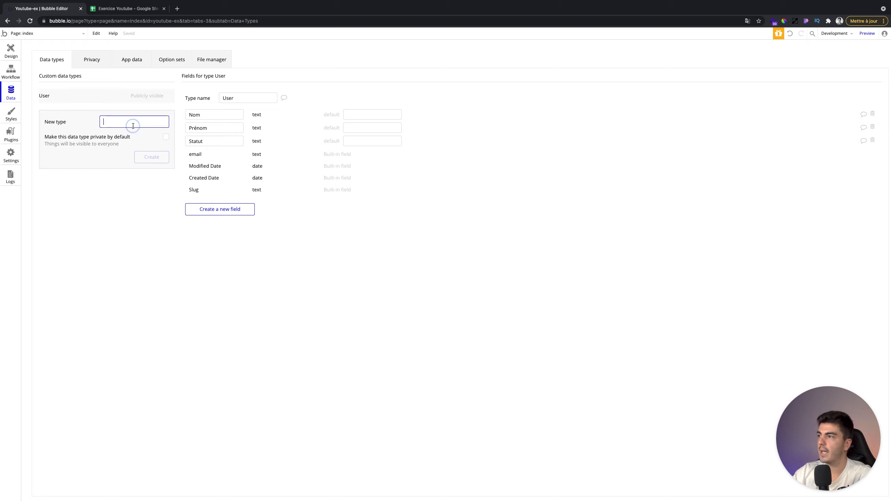
{"action": "type", "text": "Team"}
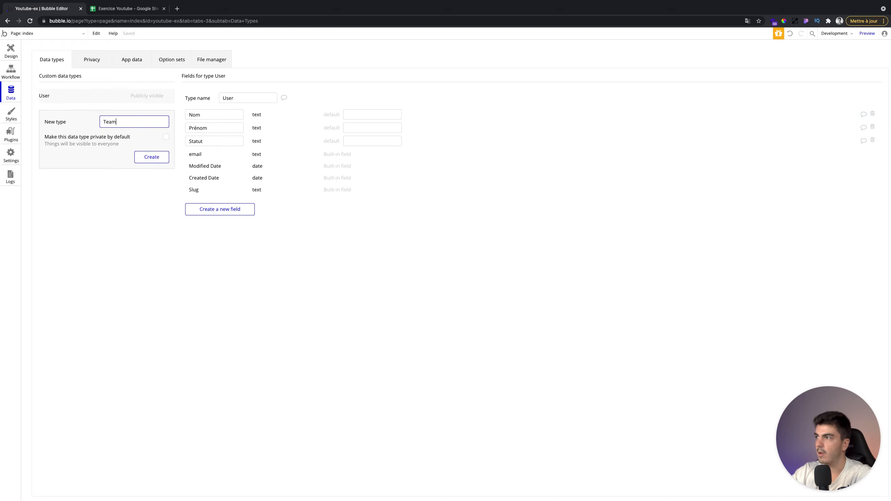
{"action": "key", "text": "Return"}
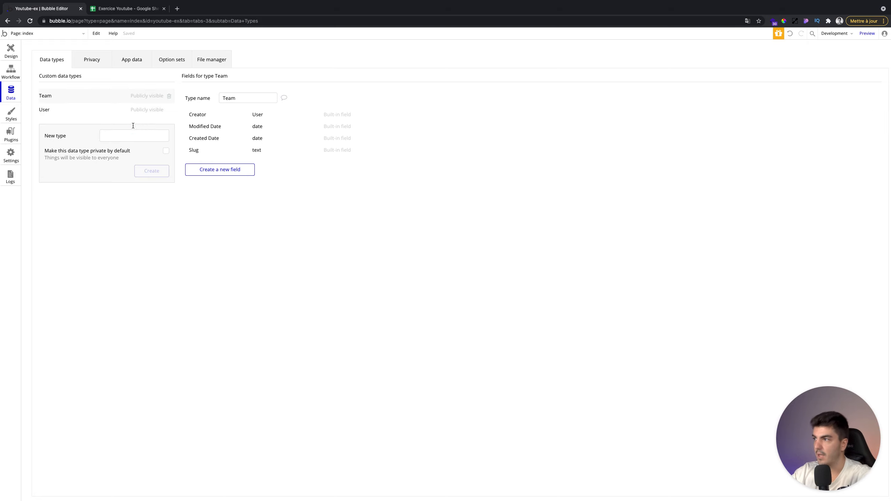
{"action": "left_click", "coordinate": [146, 140]}
{"action": "type", "text": "Projet"}
{"action": "left_click", "coordinate": [150, 171]}
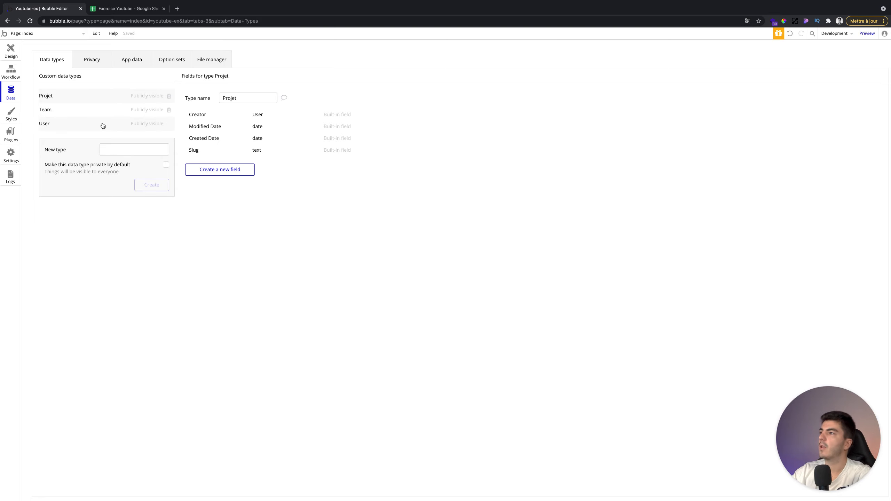
- Review the User type's fields and the app data, then return to the users spreadsheet
{"action": "left_click", "coordinate": [102, 125]}
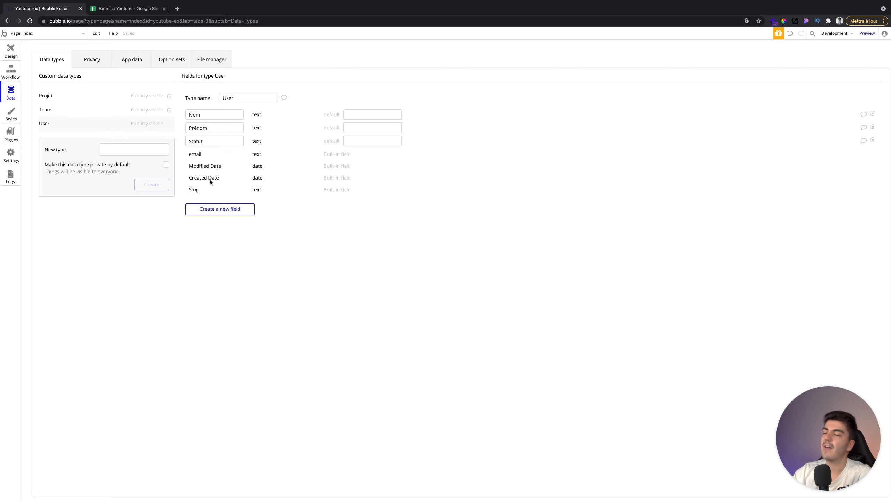
{"action": "left_click", "coordinate": [127, 60]}
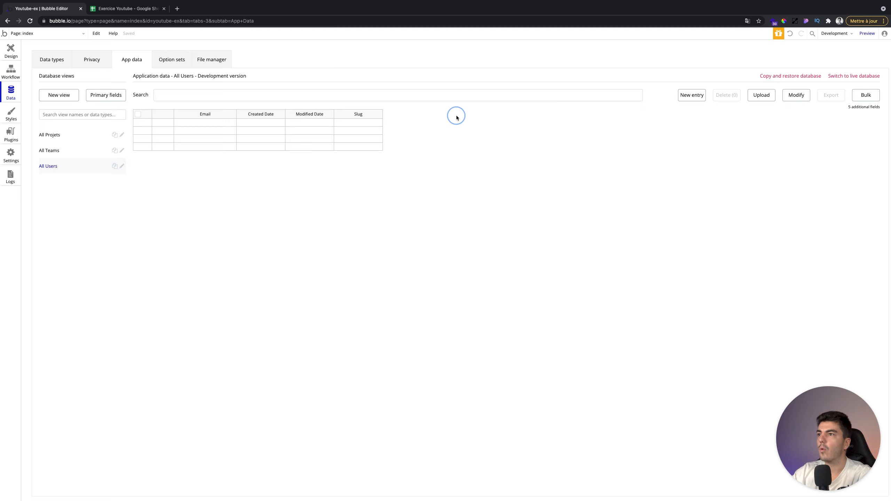
{"action": "left_click", "coordinate": [127, 8]}
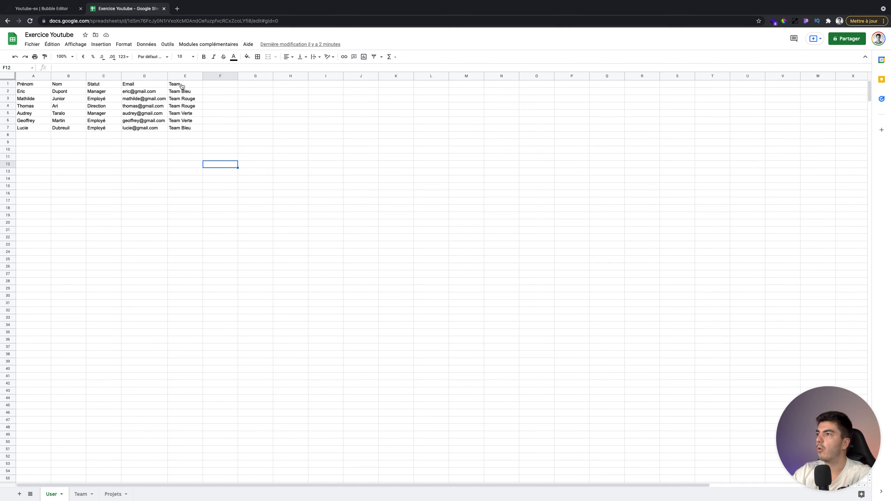
- Back in the editor, start a new User field 'Proje' with type Projet
{"action": "left_click", "coordinate": [42, 9]}
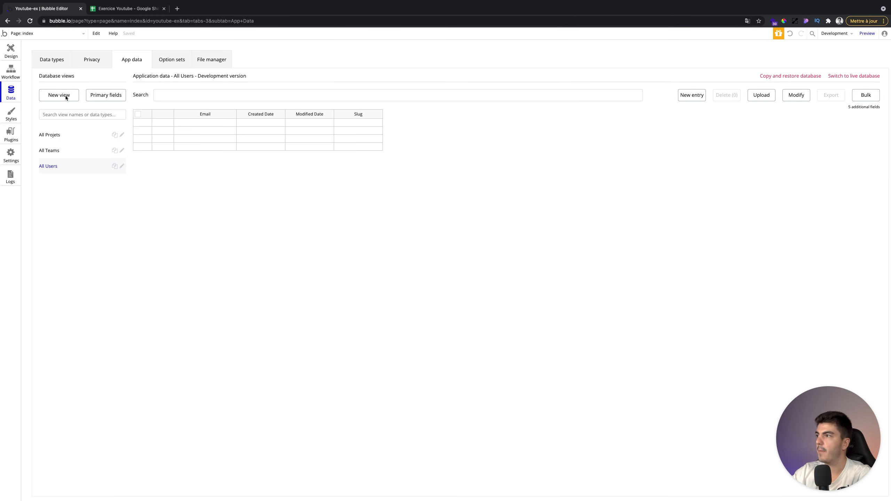
{"action": "left_click", "coordinate": [68, 66]}
{"action": "left_click", "coordinate": [225, 213]}
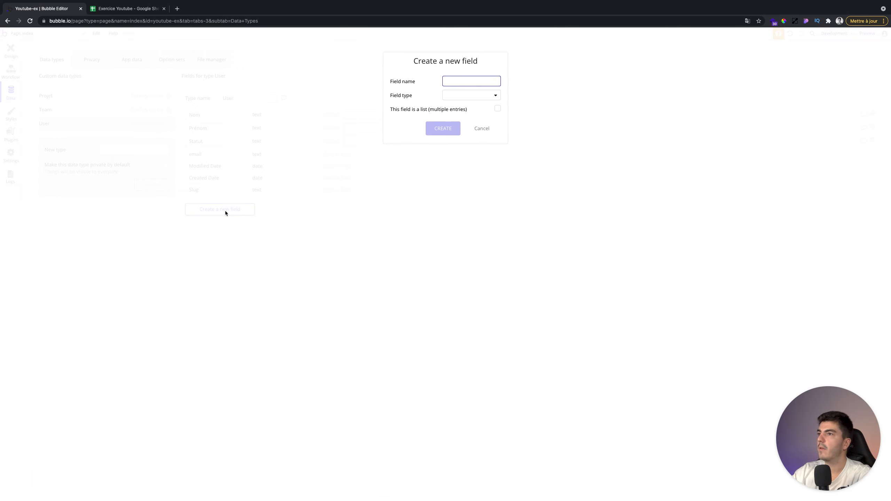
{"action": "type", "text": "Projet"}
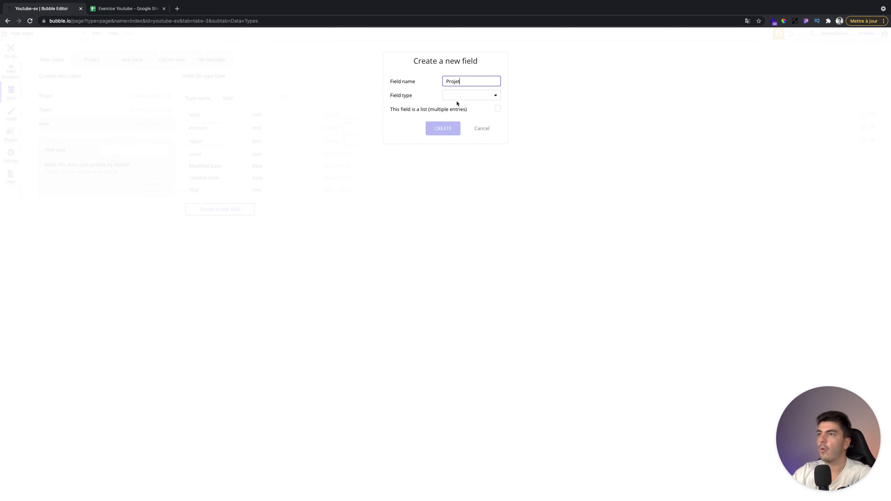
{"action": "left_click", "coordinate": [470, 96]}
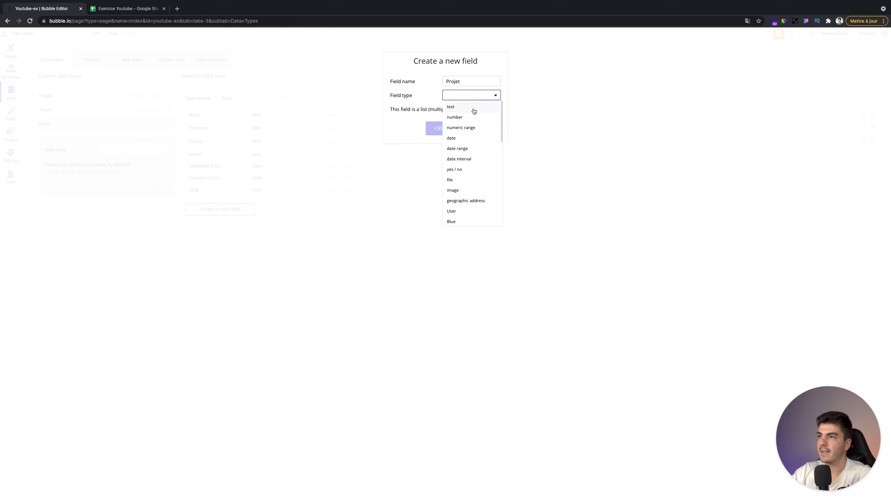
{"action": "scroll", "coordinate": [473, 154], "scroll_direction": "down", "scroll_amount": 5}
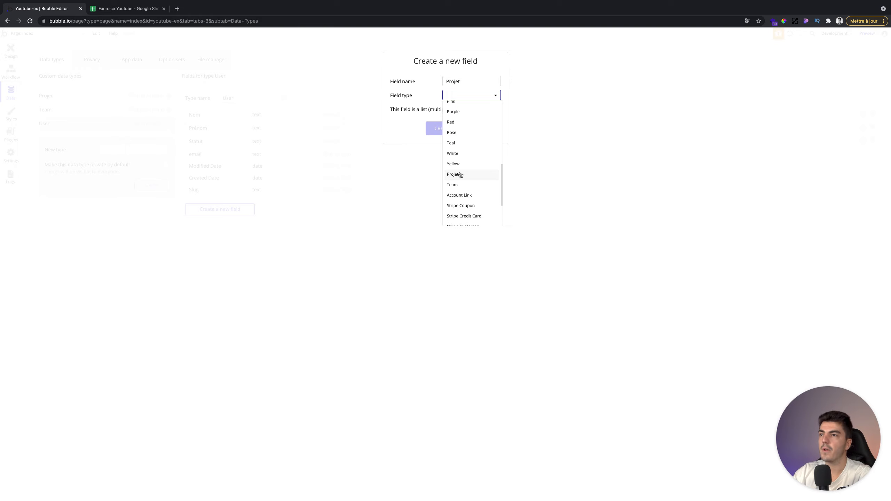
{"action": "left_click", "coordinate": [459, 174]}
- Rename the field to Team with type Team, create it, and open the All Users view settings
{"action": "double_click", "coordinate": [457, 81]}
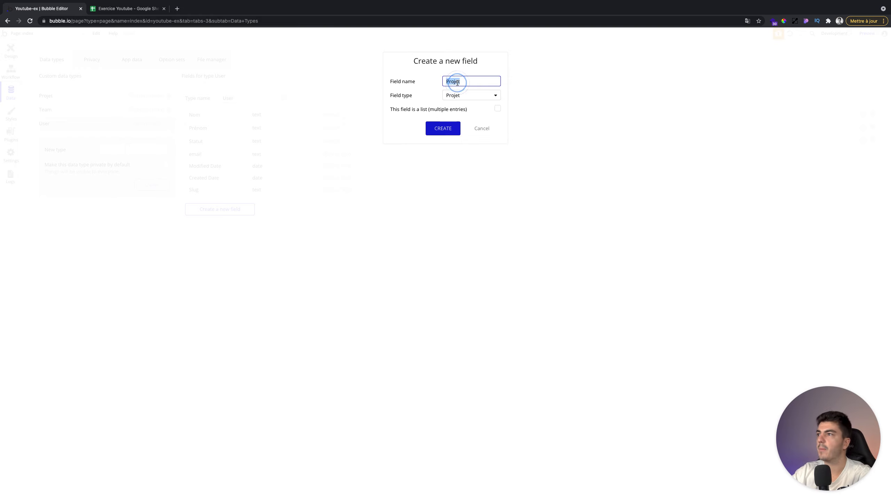
{"action": "type", "text": "Team"}
{"action": "left_click", "coordinate": [460, 96]}
{"action": "scroll", "coordinate": [468, 151], "scroll_direction": "down", "scroll_amount": 5}
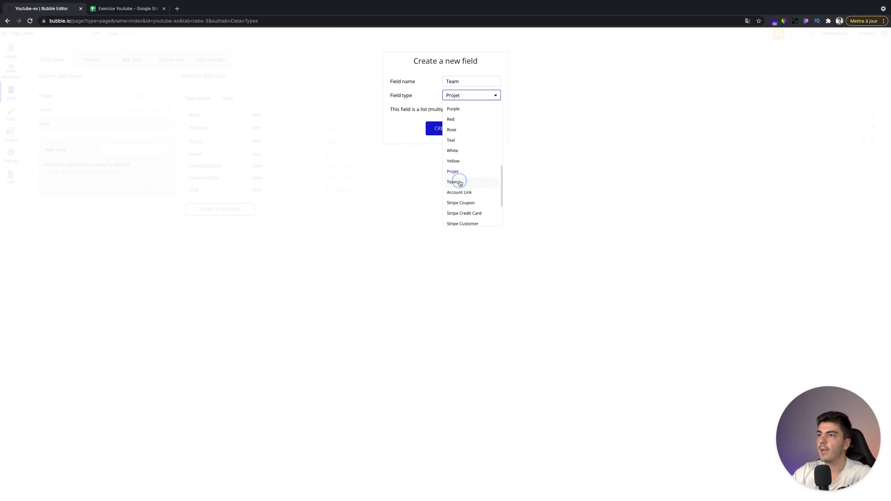
{"action": "left_click", "coordinate": [460, 182]}
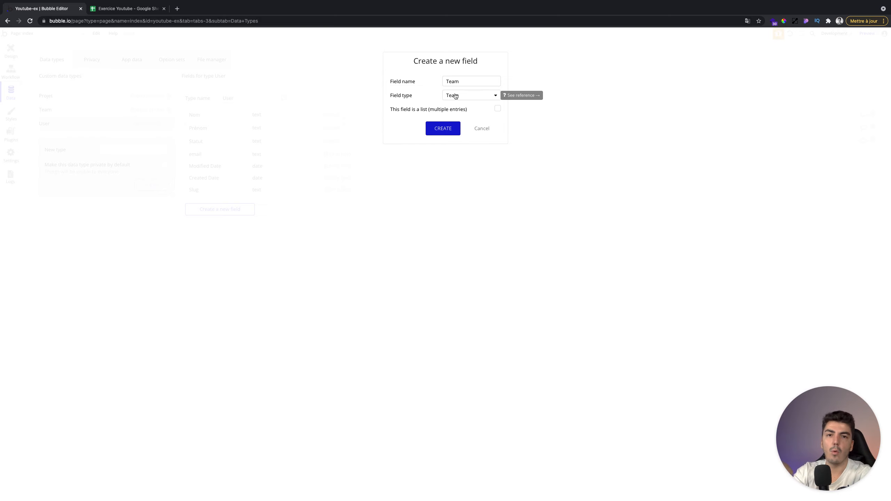
{"action": "left_click", "coordinate": [446, 127]}
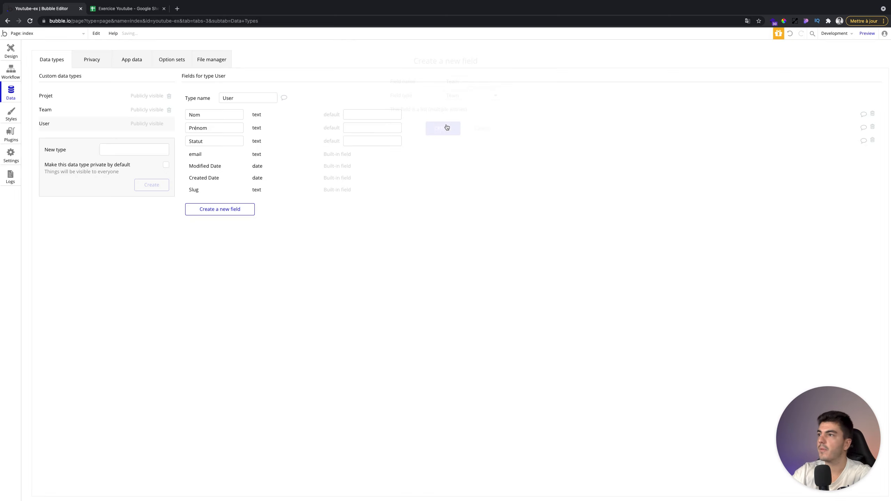
{"action": "left_click", "coordinate": [132, 62]}
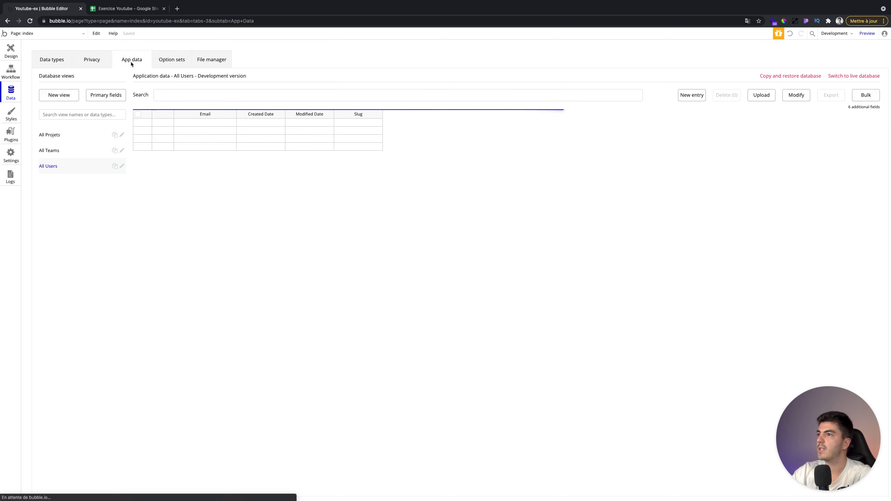
{"action": "left_click", "coordinate": [122, 166]}
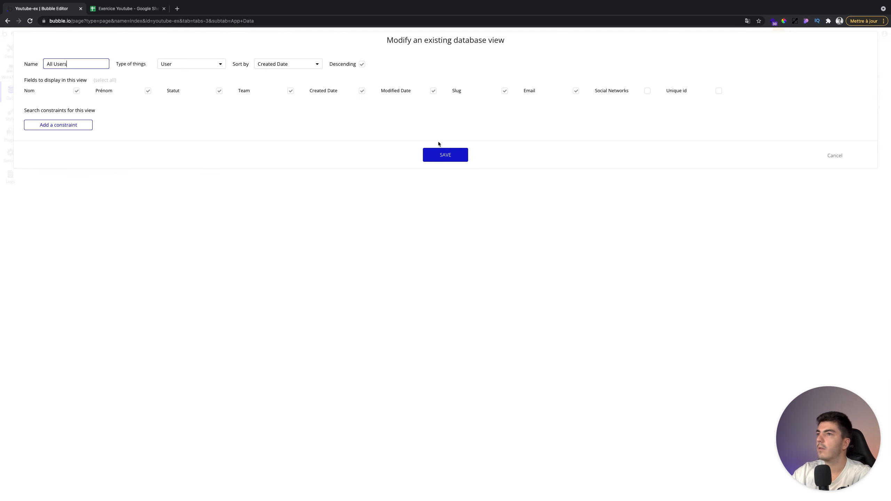
- Save the All Users view showing Nom, Prénom, Statut and Team, then view All Teams and Data types
{"action": "left_click", "coordinate": [436, 153]}
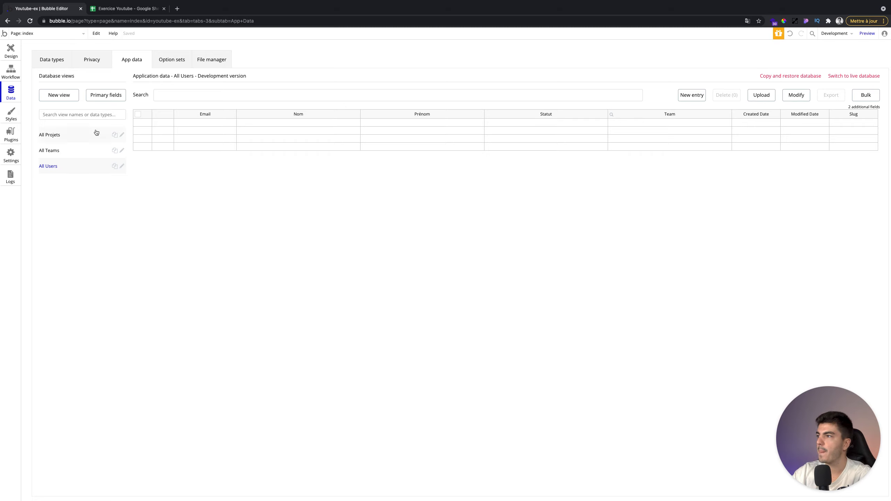
{"action": "left_click", "coordinate": [80, 150]}
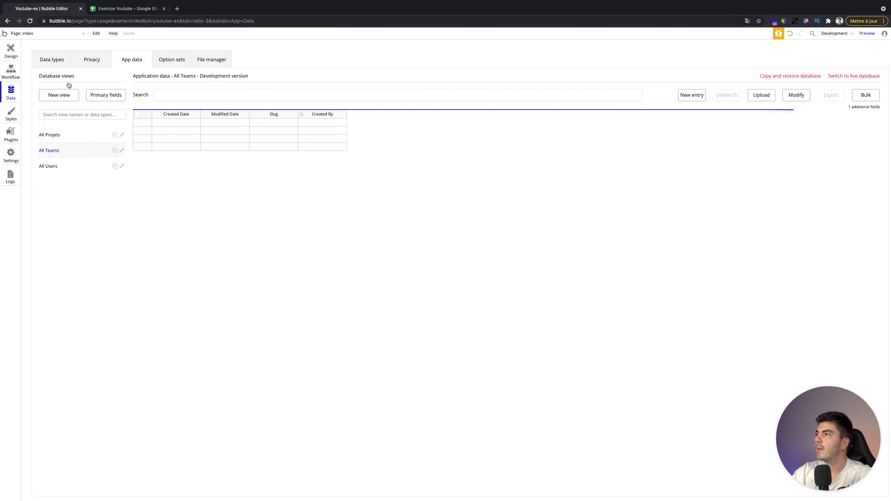
{"action": "left_click", "coordinate": [53, 59]}
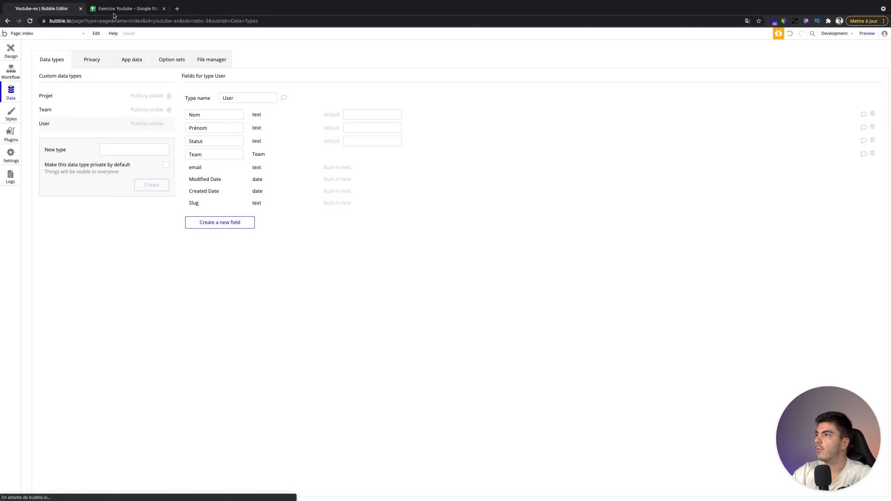
{"action": "left_click", "coordinate": [126, 9]}
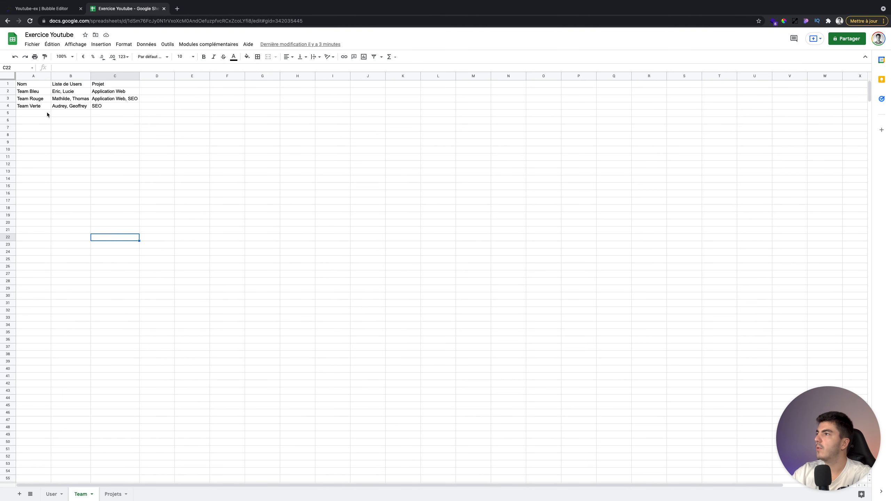
- Add a text field named Nom to the Team data type
{"action": "left_click", "coordinate": [55, 9]}
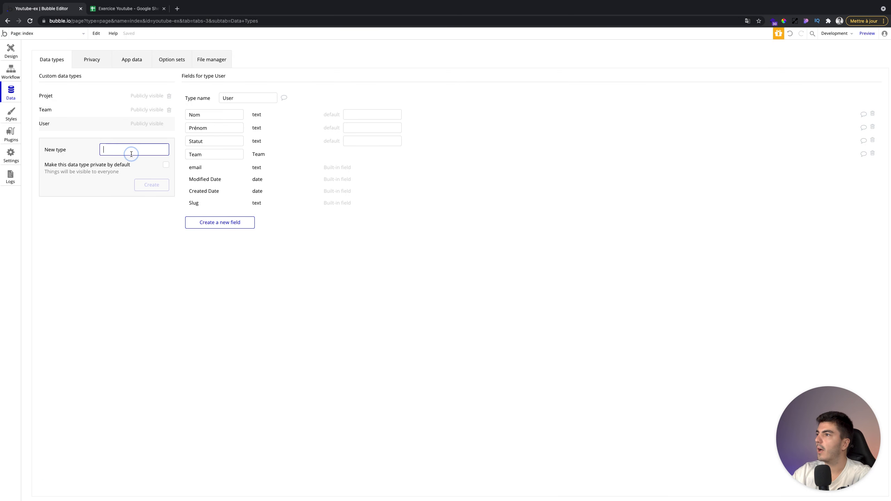
{"action": "left_click", "coordinate": [74, 111]}
{"action": "left_click", "coordinate": [200, 171]}
{"action": "type", "text": "Nom"}
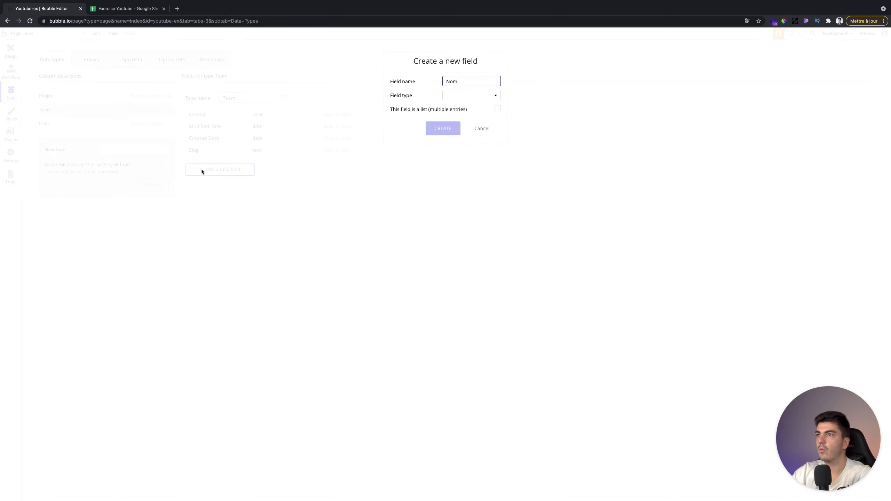
{"action": "left_click", "coordinate": [447, 93]}
{"action": "left_click", "coordinate": [451, 105]}
{"action": "left_click", "coordinate": [440, 128]}
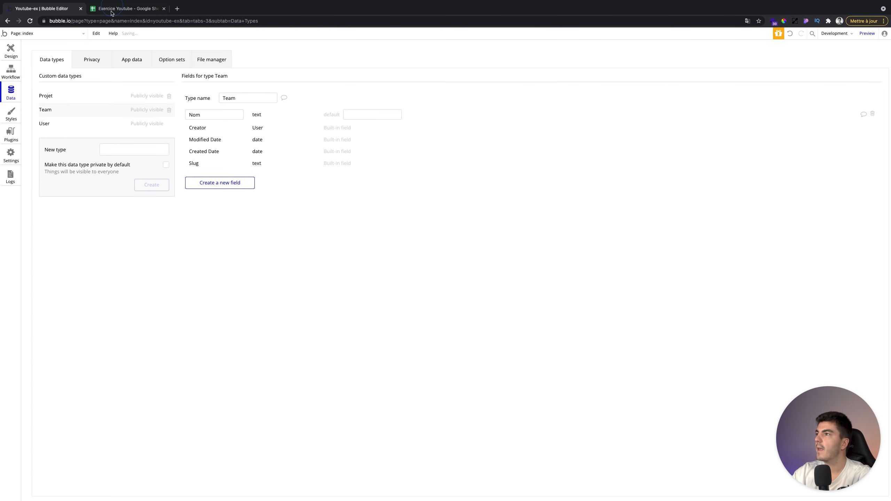
- Compare with the spreadsheet's team columns, cancel an unfinished extra field, and view User's fields
{"action": "left_click", "coordinate": [113, 8]}
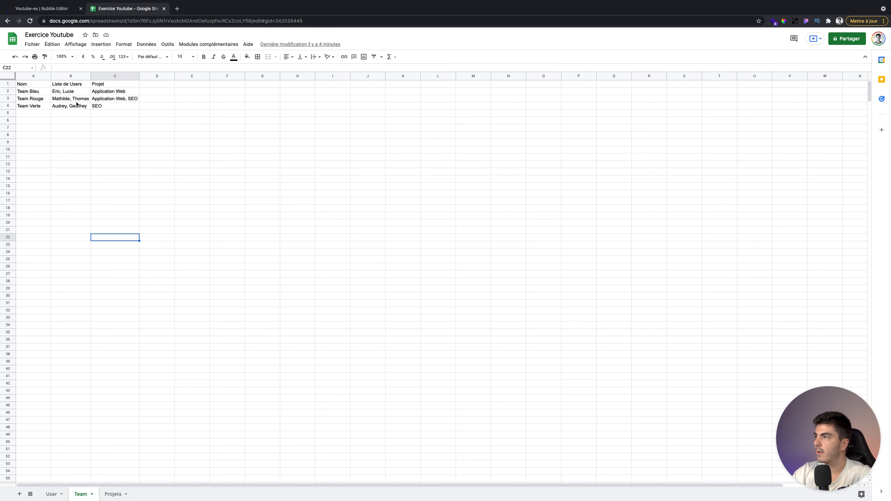
{"action": "left_click", "coordinate": [52, 9]}
{"action": "left_click", "coordinate": [231, 183]}
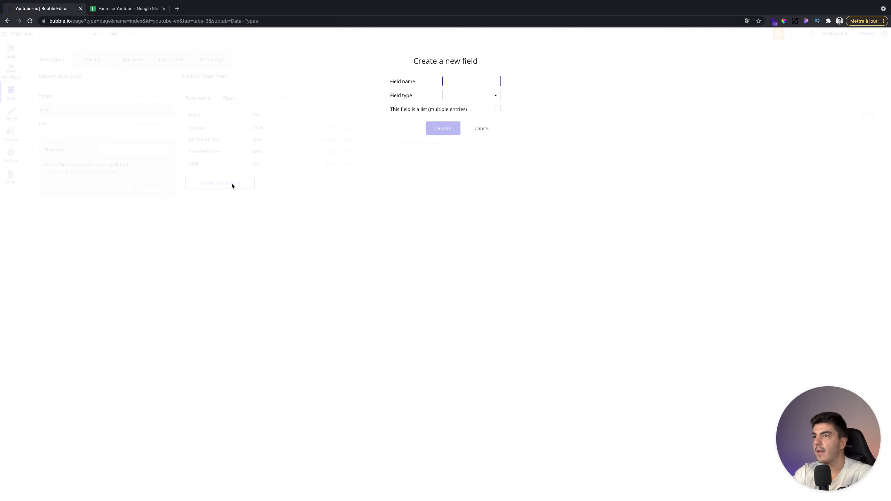
{"action": "left_click", "coordinate": [481, 133]}
{"action": "left_click", "coordinate": [81, 121]}
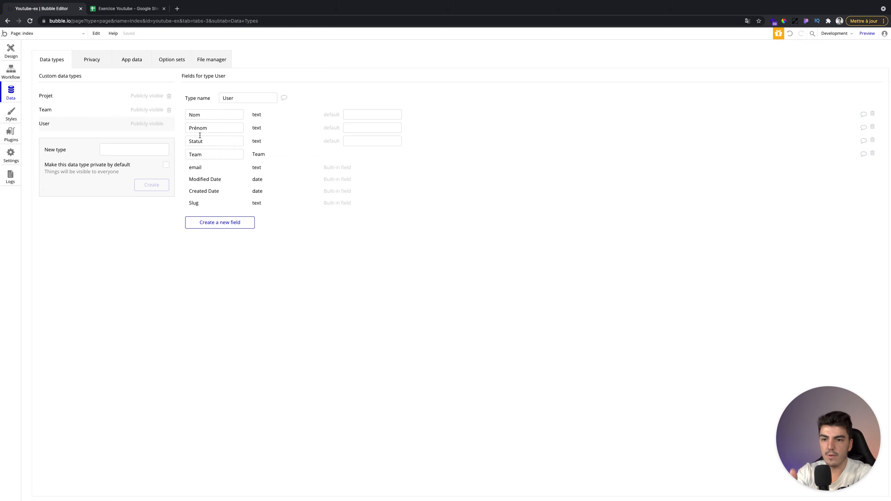
- Give Team a Users field of type User marked as a list
{"action": "left_click", "coordinate": [44, 115]}
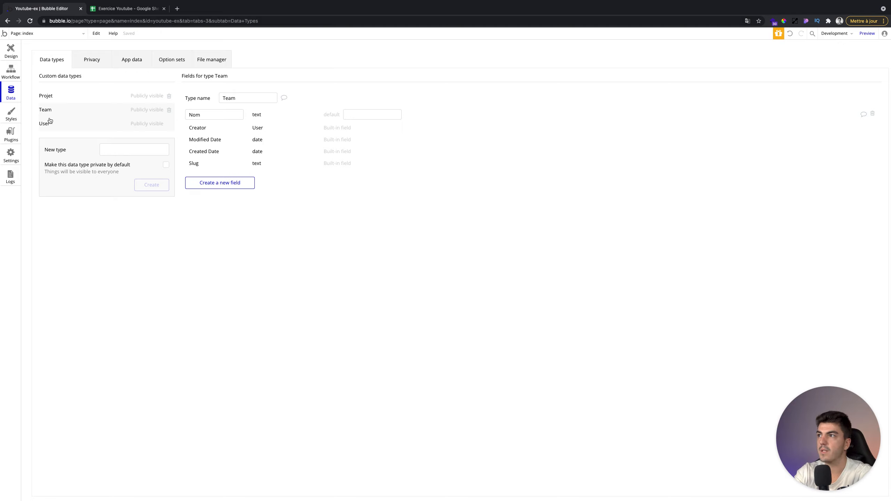
{"action": "left_click", "coordinate": [195, 183]}
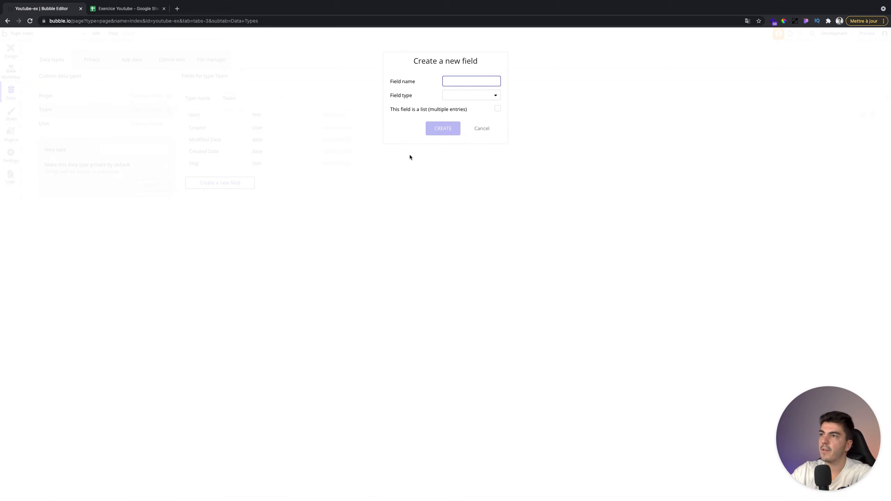
{"action": "type", "text": "Users"}
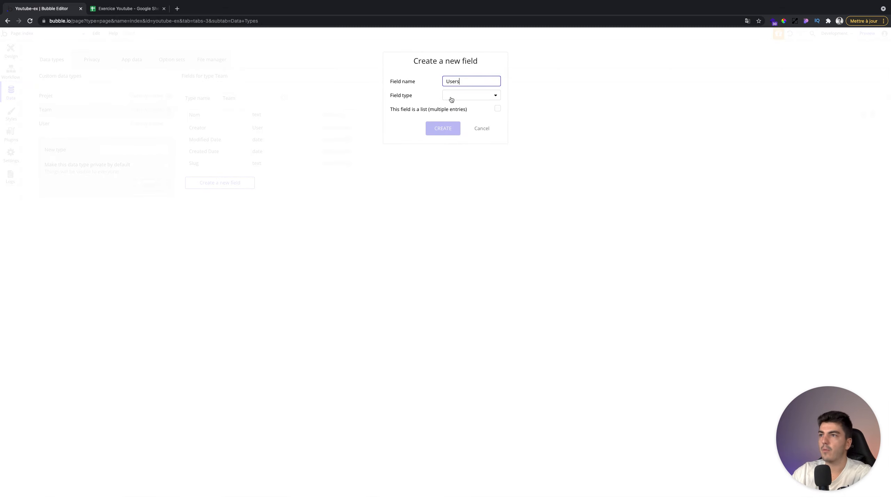
{"action": "left_click", "coordinate": [452, 99]}
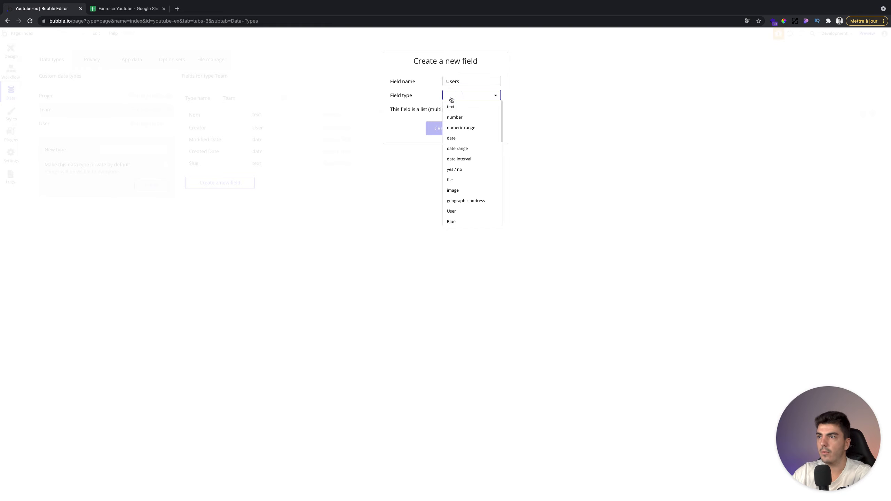
{"action": "scroll", "coordinate": [471, 185], "scroll_direction": "down", "scroll_amount": 3}
{"action": "left_click", "coordinate": [467, 177]}
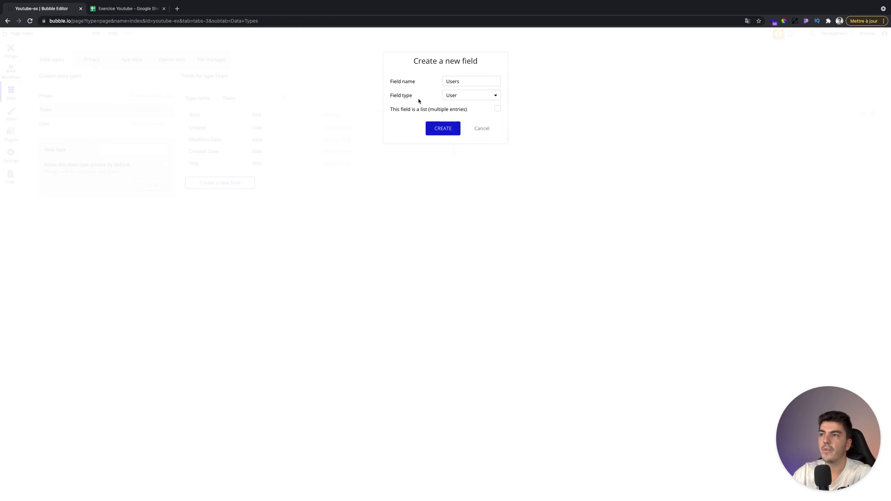
{"action": "left_click", "coordinate": [497, 109]}
{"action": "left_click", "coordinate": [446, 127]}
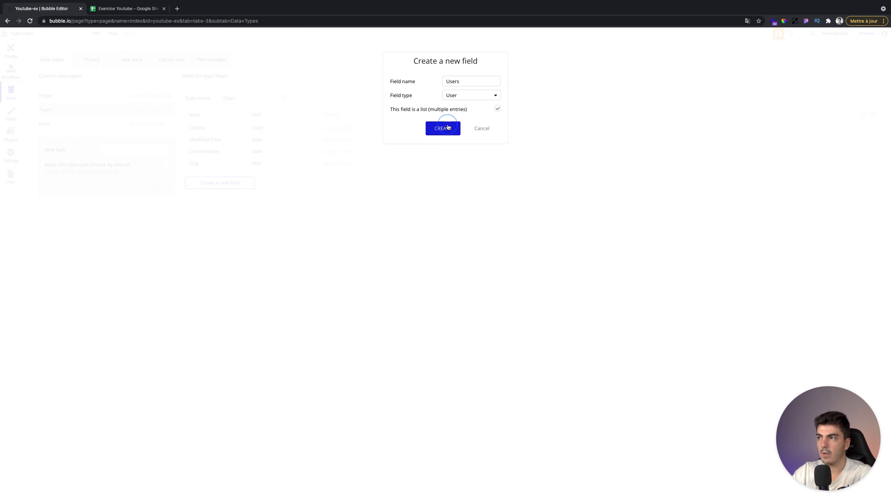
{"action": "left_click", "coordinate": [276, 127]}
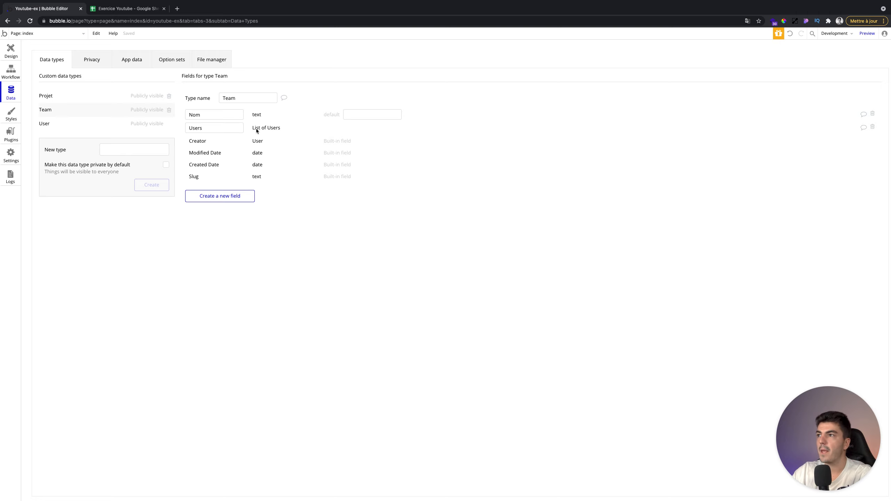
{"action": "left_click", "coordinate": [220, 198]}
- Name the new Team field Projets, set its type to Projet as a list, and create it
{"action": "left_click", "coordinate": [119, 9]}
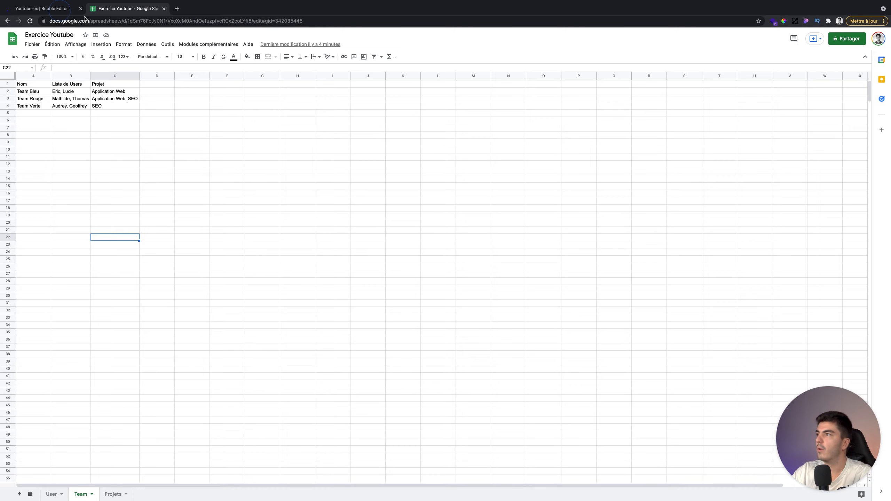
{"action": "left_click", "coordinate": [49, 11]}
{"action": "left_click", "coordinate": [475, 82]}
{"action": "type", "text": "Projets"}
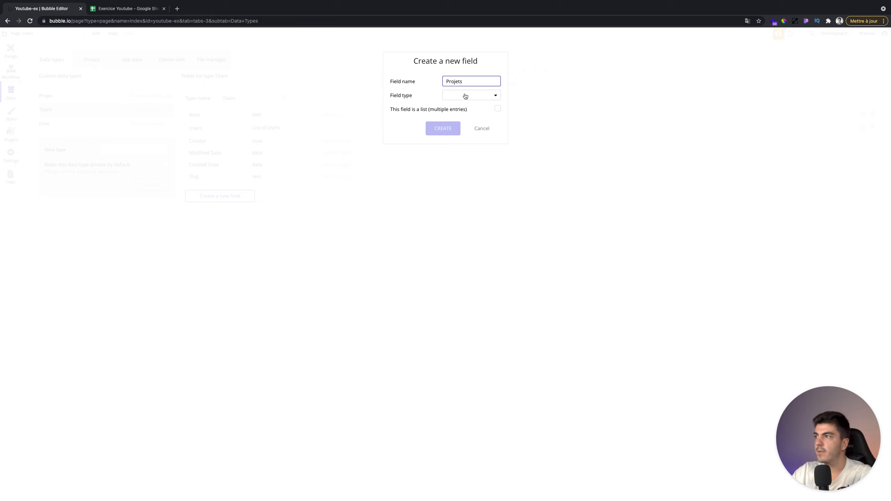
{"action": "left_click", "coordinate": [465, 96]}
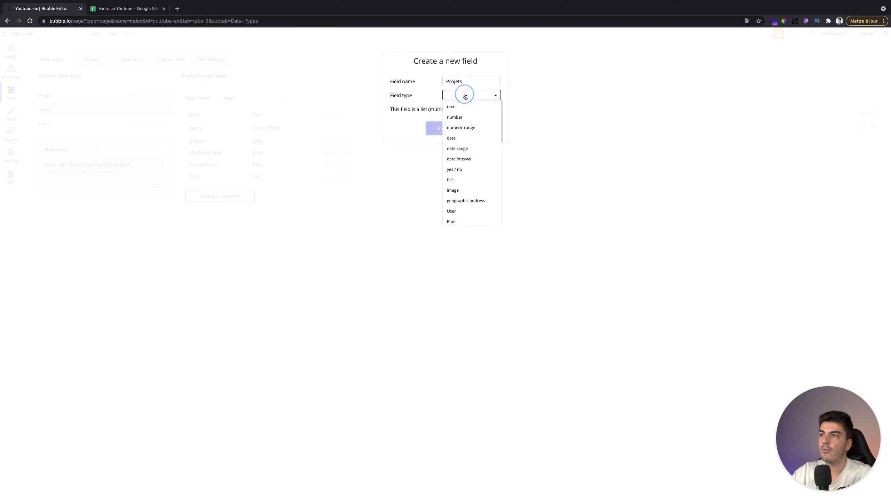
{"action": "scroll", "coordinate": [463, 175], "scroll_direction": "down", "scroll_amount": 5}
{"action": "scroll", "coordinate": [464, 181], "scroll_direction": "down", "scroll_amount": 1}
{"action": "scroll", "coordinate": [463, 175], "scroll_direction": "down", "scroll_amount": 4}
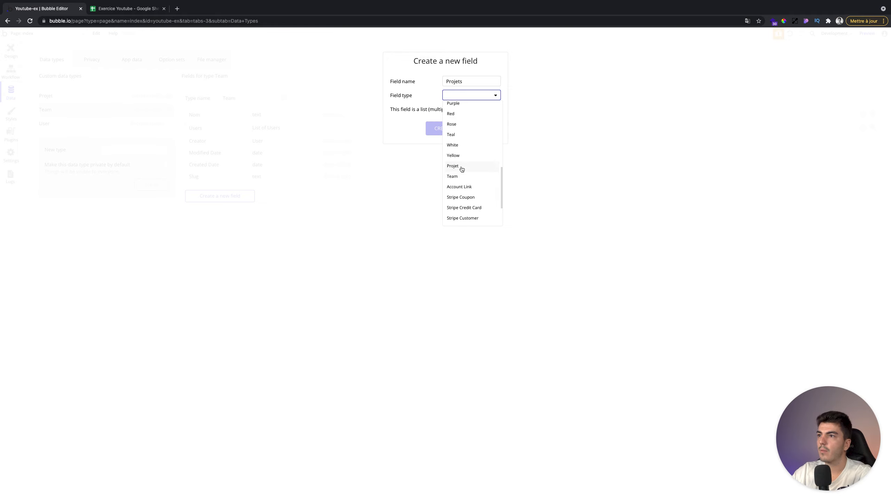
{"action": "left_click", "coordinate": [460, 166]}
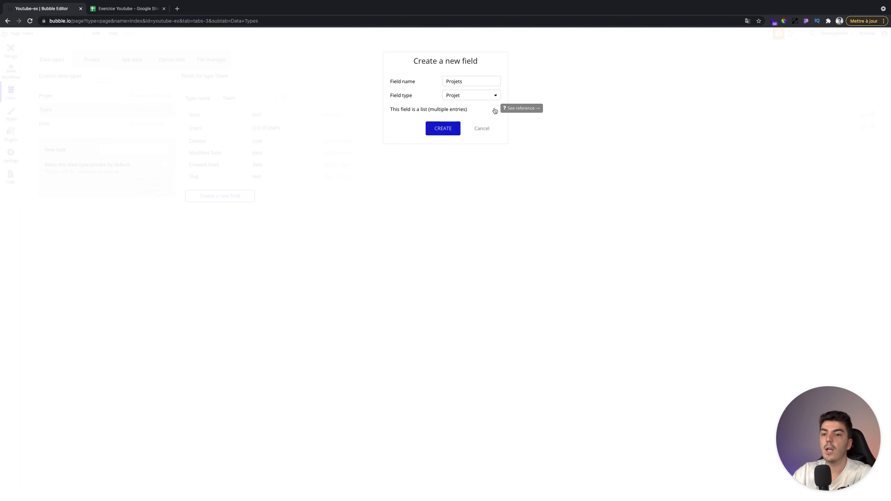
{"action": "left_click", "coordinate": [495, 110]}
{"action": "left_click", "coordinate": [443, 128]}
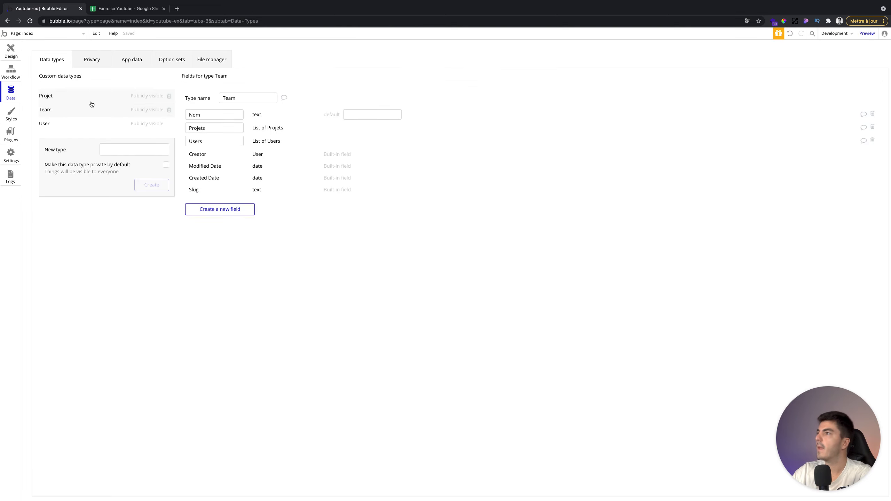
- Check the Projets sheet, then add a Nom text field to Projet
{"action": "left_click", "coordinate": [91, 100]}
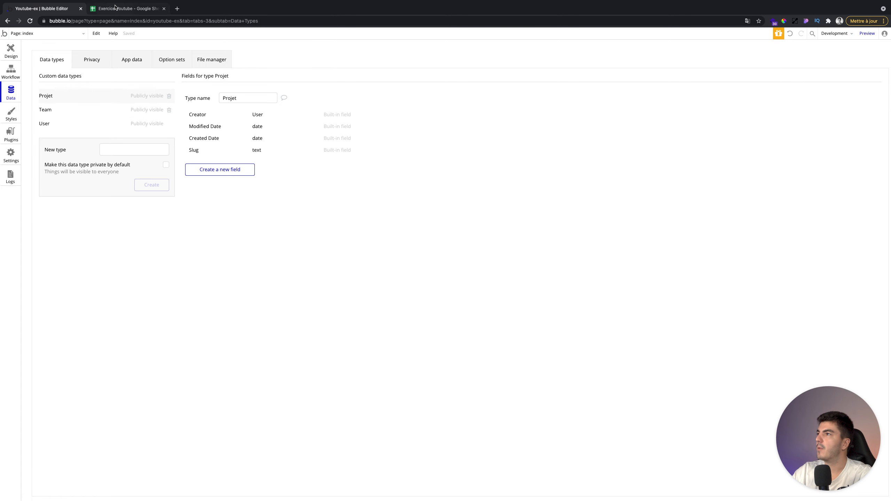
{"action": "key", "text": "ctrl+Tab"}
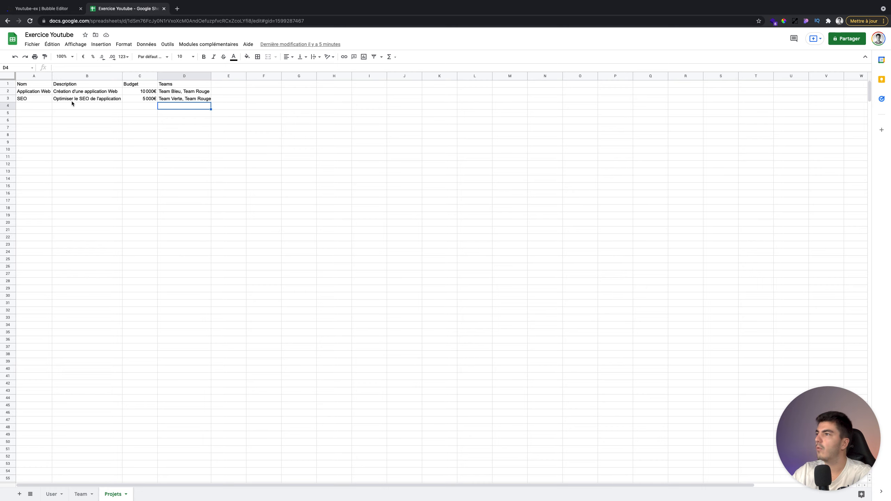
{"action": "left_click", "coordinate": [53, 10]}
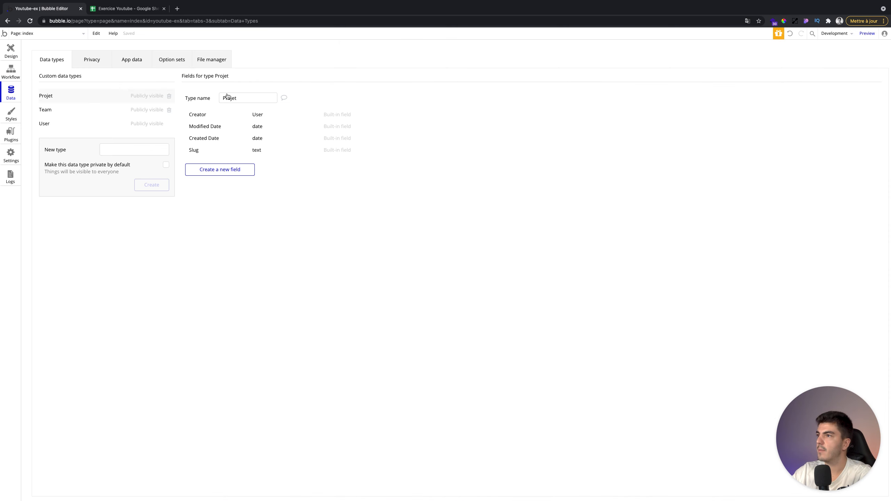
{"action": "left_click", "coordinate": [217, 170]}
{"action": "type", "text": "Nom"}
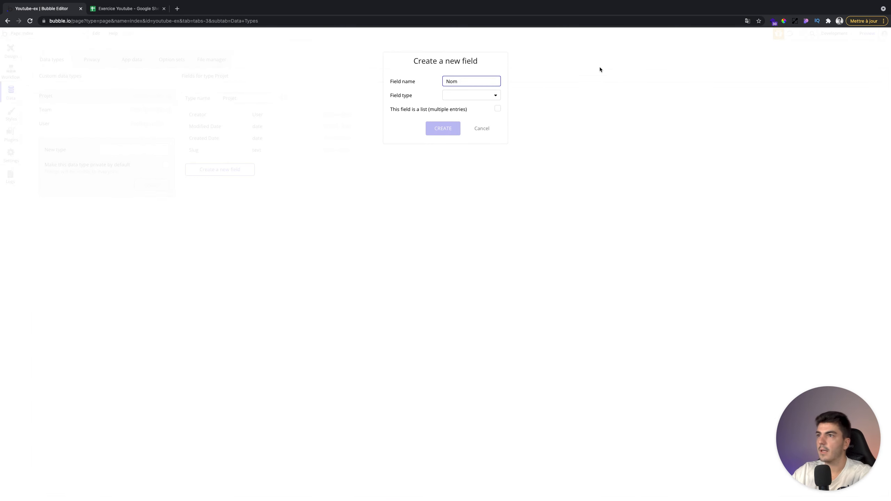
{"action": "left_click", "coordinate": [474, 98]}
{"action": "left_click", "coordinate": [469, 107]}
{"action": "left_click", "coordinate": [449, 129]}
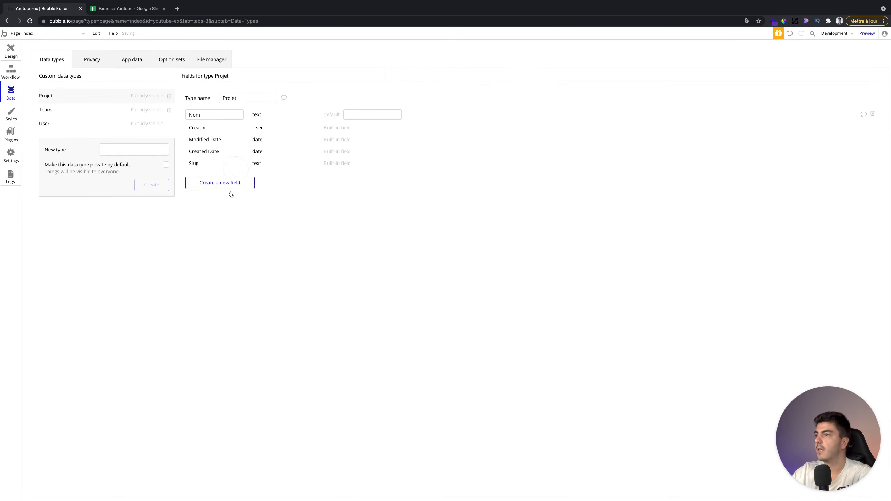
- Add a Description text field and a Budget number field to Projet
{"action": "left_click", "coordinate": [231, 184]}
{"action": "type", "text": "Descriptio"}
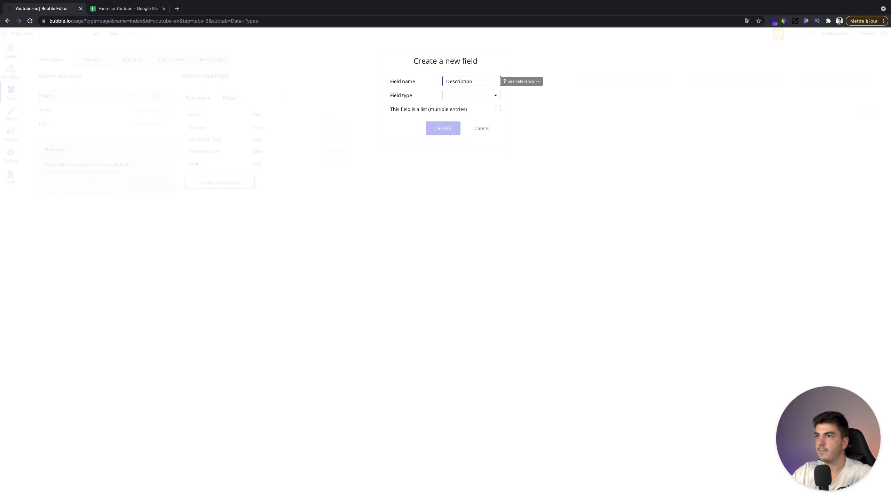
{"action": "type", "text": "n"}
{"action": "left_click", "coordinate": [469, 97]}
{"action": "left_click", "coordinate": [471, 107]}
{"action": "left_click", "coordinate": [452, 130]}
{"action": "left_click", "coordinate": [224, 196]}
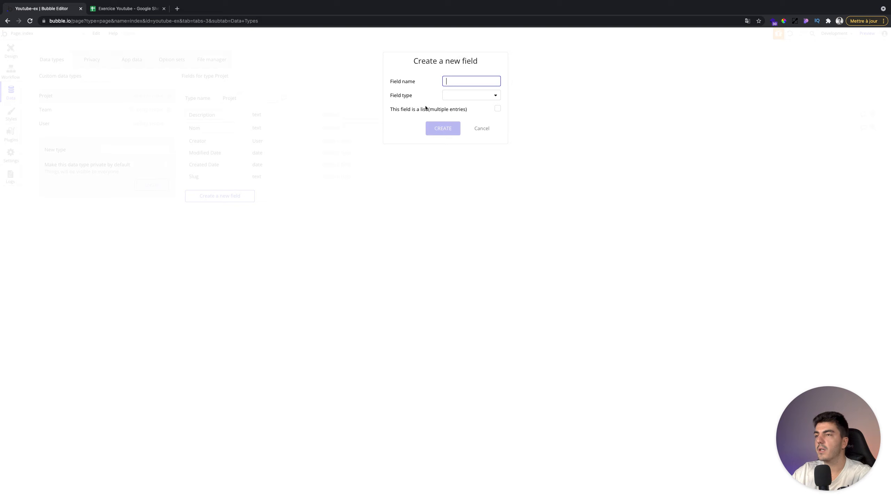
{"action": "type", "text": "Budget"}
{"action": "left_click", "coordinate": [452, 100]}
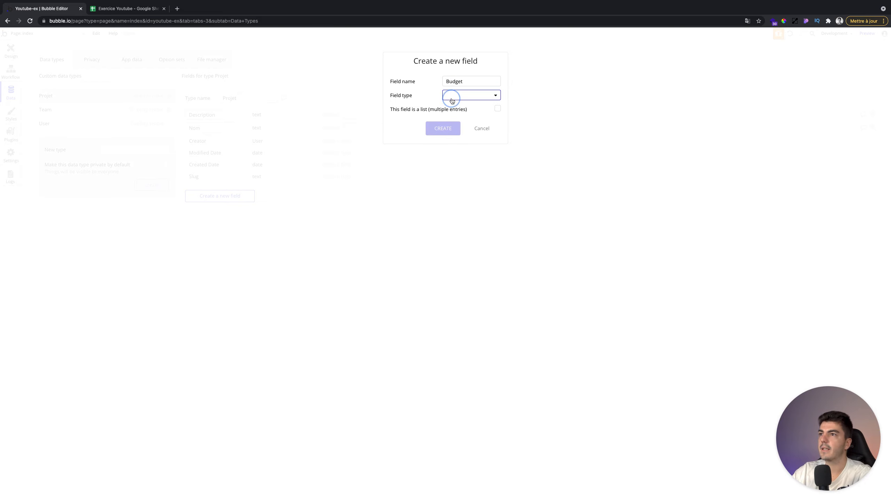
{"action": "left_click", "coordinate": [456, 117]}
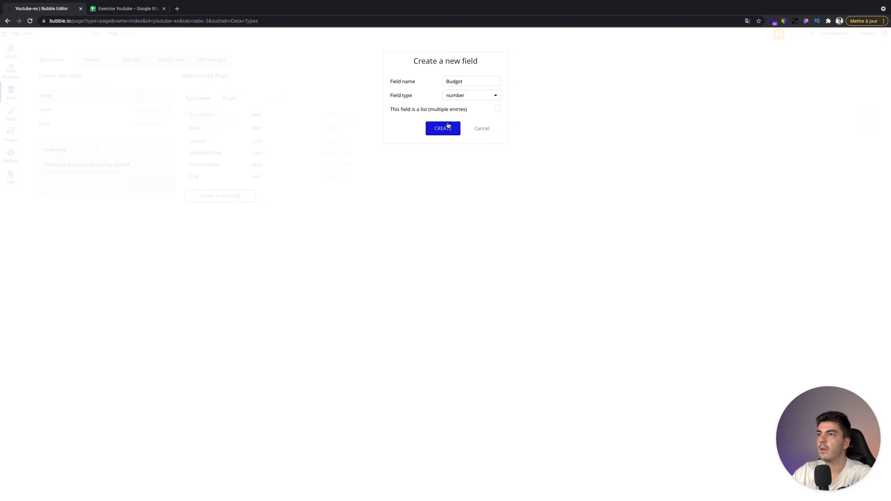
{"action": "left_click", "coordinate": [441, 128]}
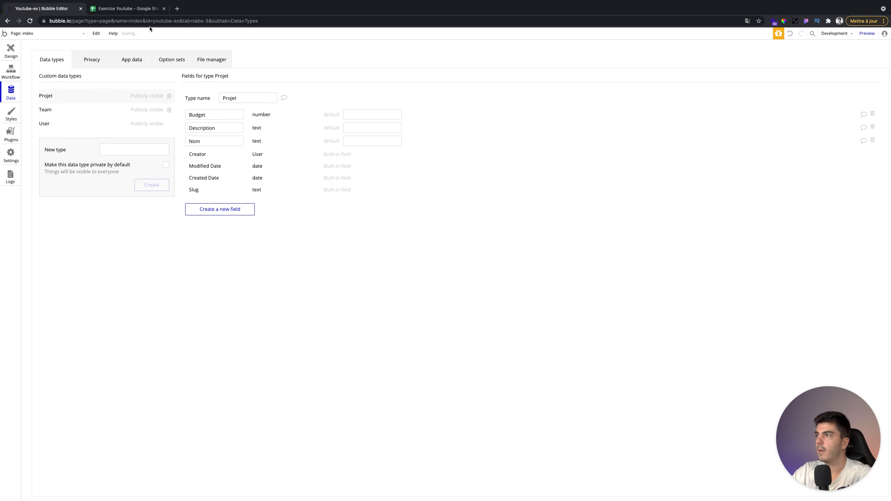
{"action": "left_click", "coordinate": [128, 8]}
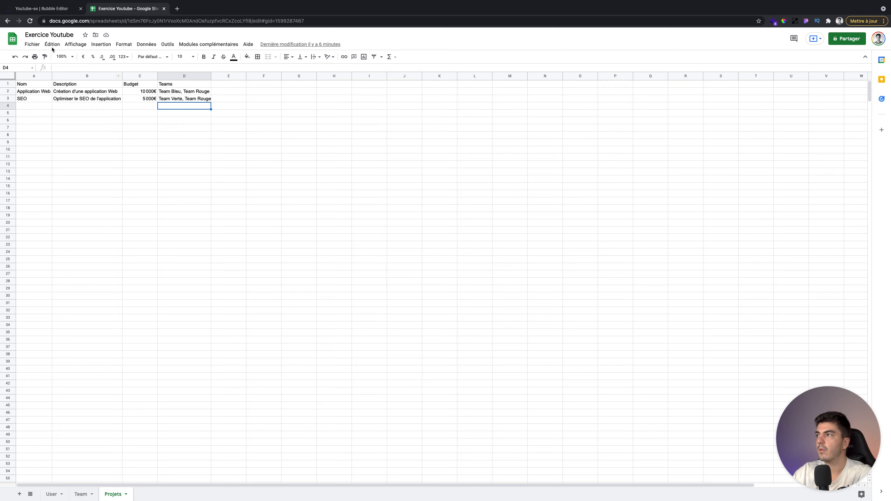
- Create a Teams field on Projet typed Team as a list, then open App data
{"action": "left_click", "coordinate": [42, 9]}
{"action": "left_click", "coordinate": [212, 210]}
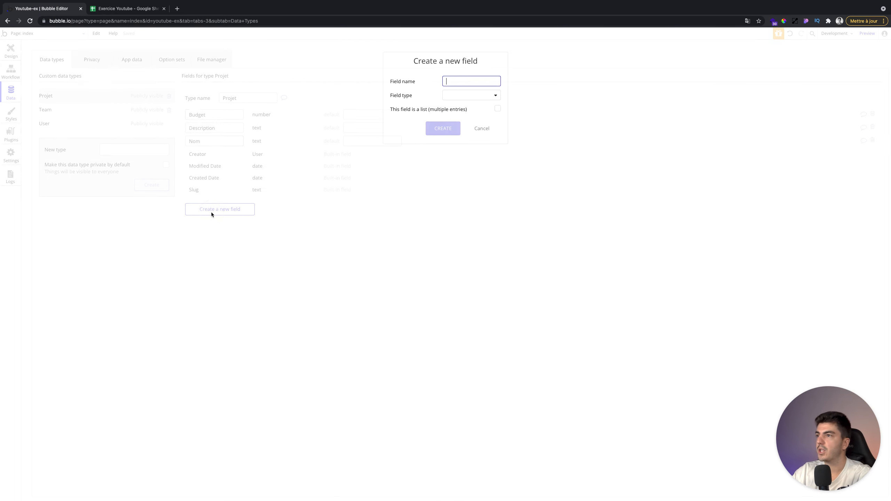
{"action": "type", "text": "Teams"}
{"action": "left_click", "coordinate": [493, 100]}
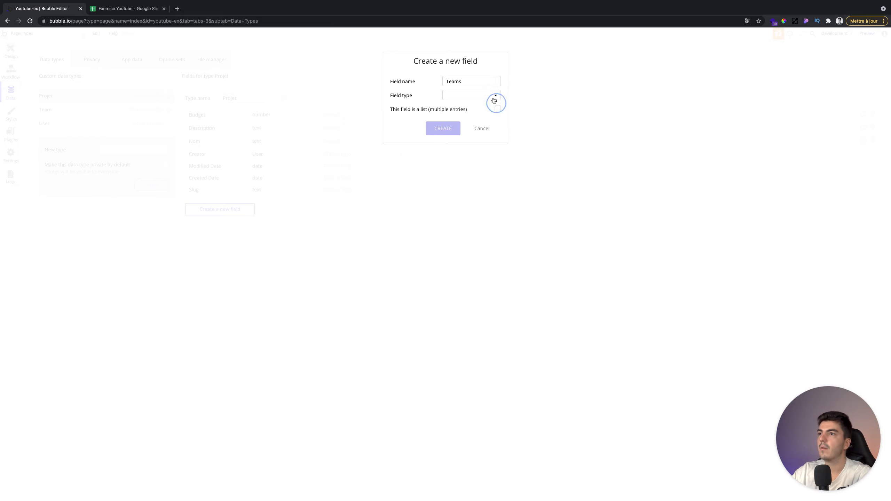
{"action": "scroll", "coordinate": [476, 166], "scroll_direction": "down", "scroll_amount": 5}
{"action": "scroll", "coordinate": [473, 161], "scroll_direction": "up", "scroll_amount": 2}
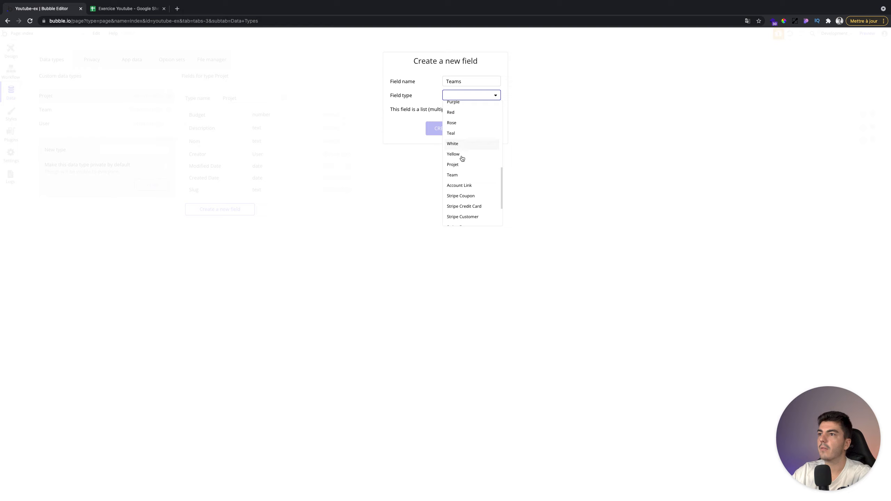
{"action": "left_click", "coordinate": [461, 175]}
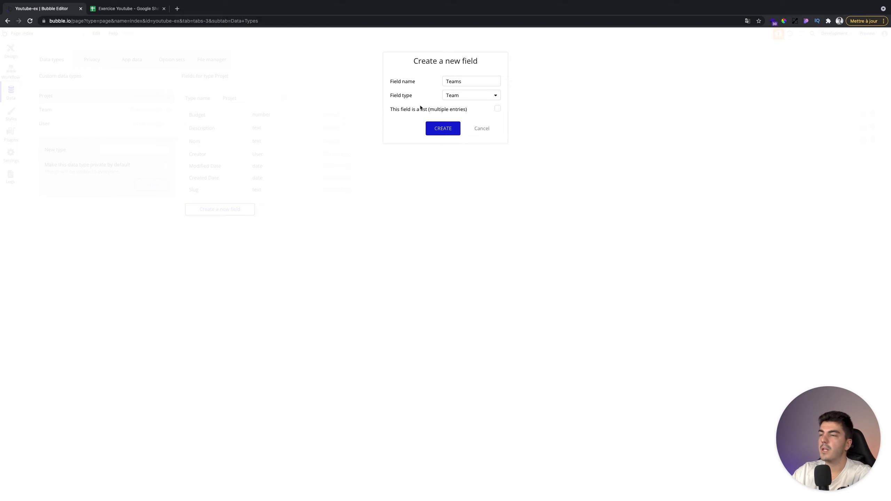
{"action": "left_click", "coordinate": [496, 110]}
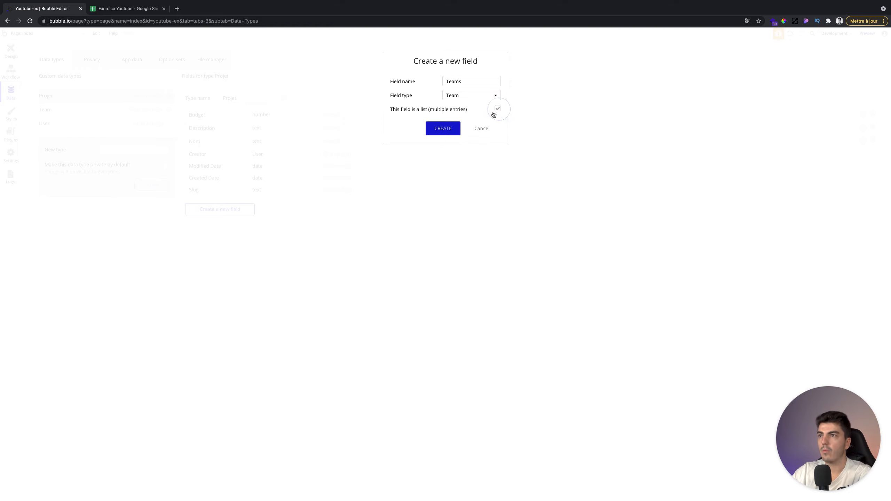
{"action": "left_click", "coordinate": [432, 133]}
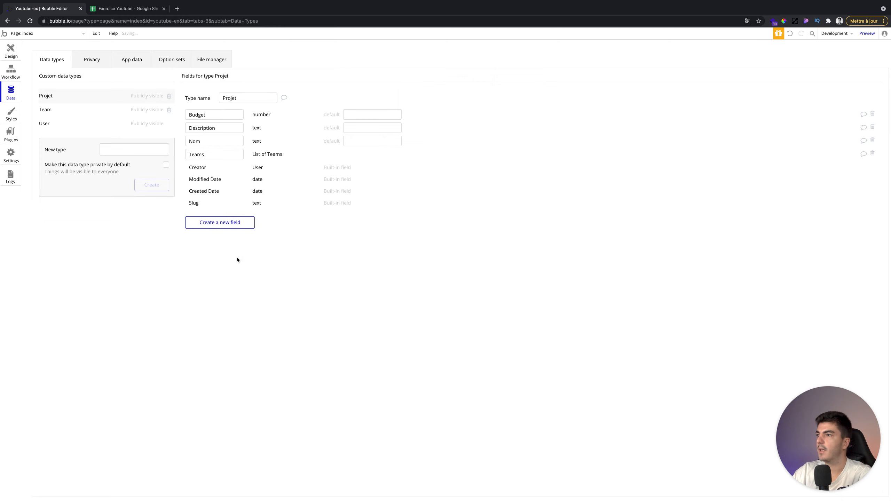
{"action": "left_click", "coordinate": [137, 66]}
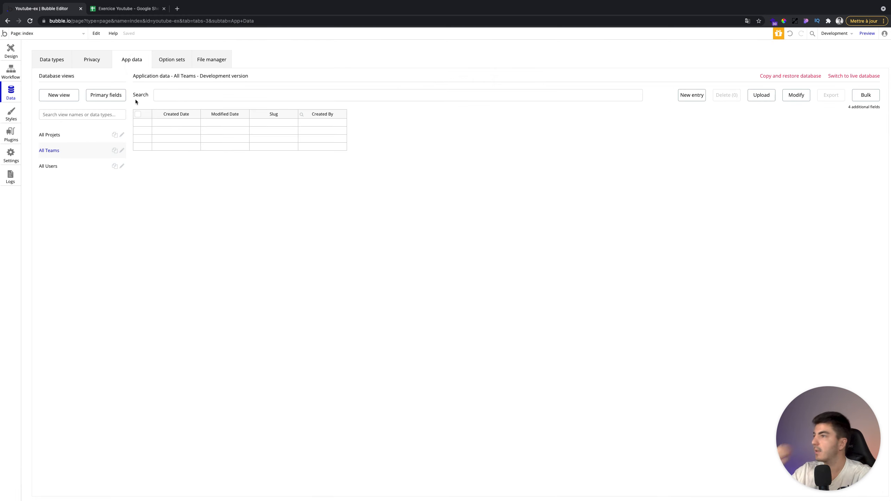
- Browse the empty All Users, All Teams and All Projets views, then open the spreadsheet's User sheet
{"action": "left_click", "coordinate": [51, 164]}
{"action": "left_click", "coordinate": [84, 143]}
{"action": "left_click", "coordinate": [79, 136]}
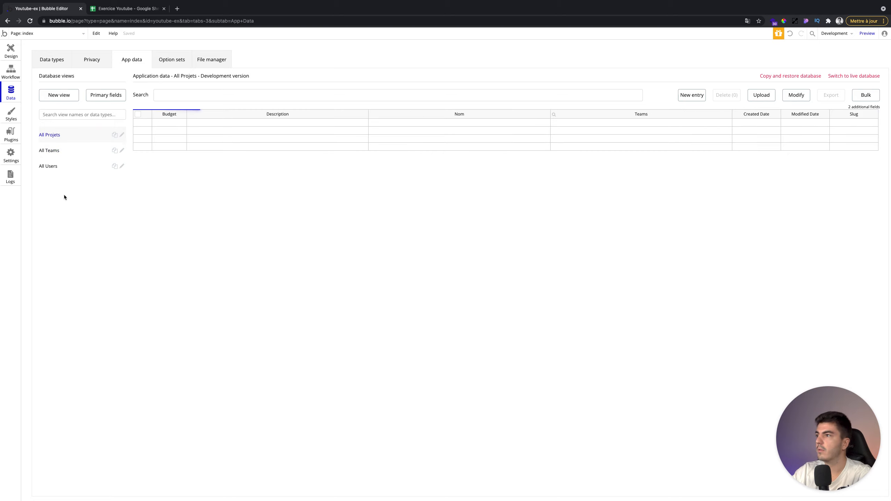
{"action": "left_click", "coordinate": [71, 169]}
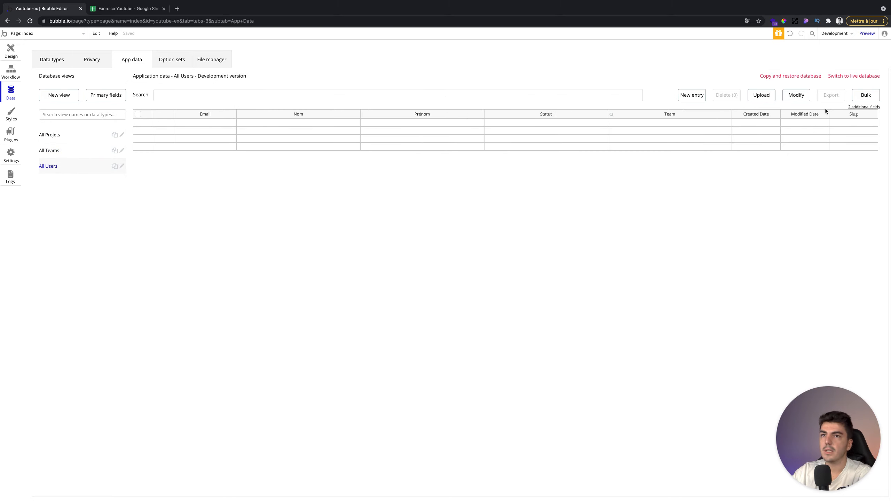
{"action": "left_click", "coordinate": [48, 150]}
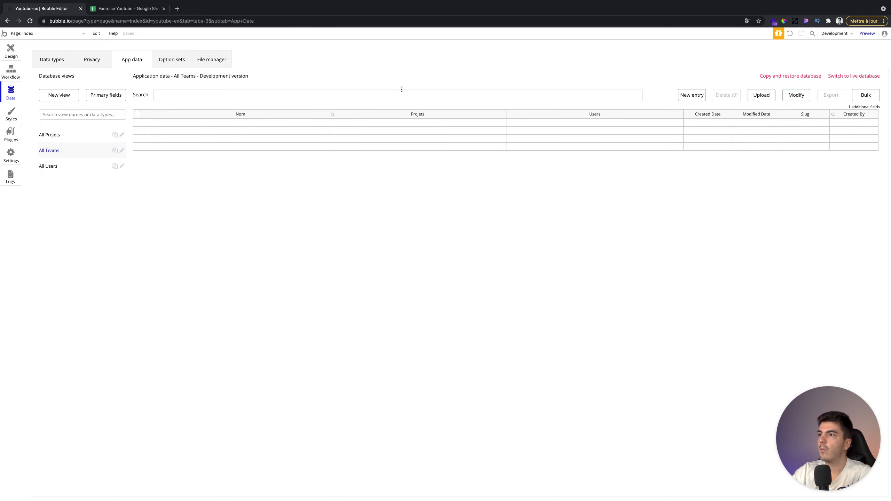
{"action": "left_click", "coordinate": [66, 136]}
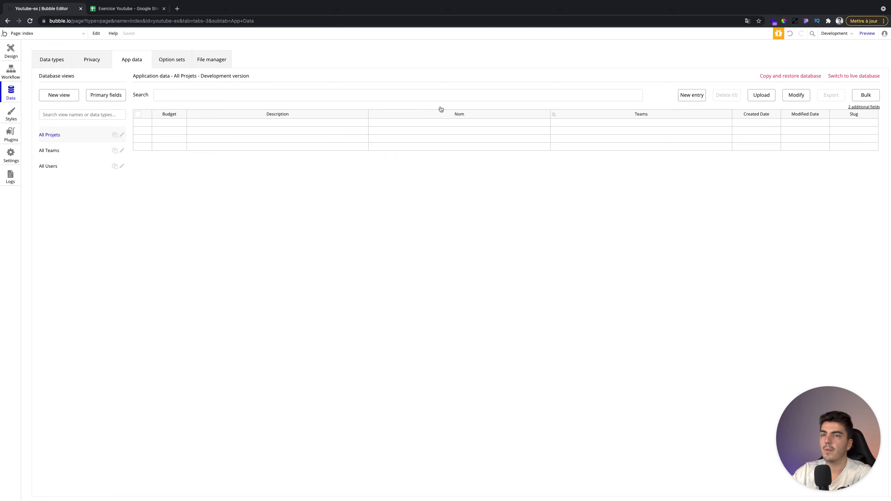
{"action": "left_click", "coordinate": [73, 171]}
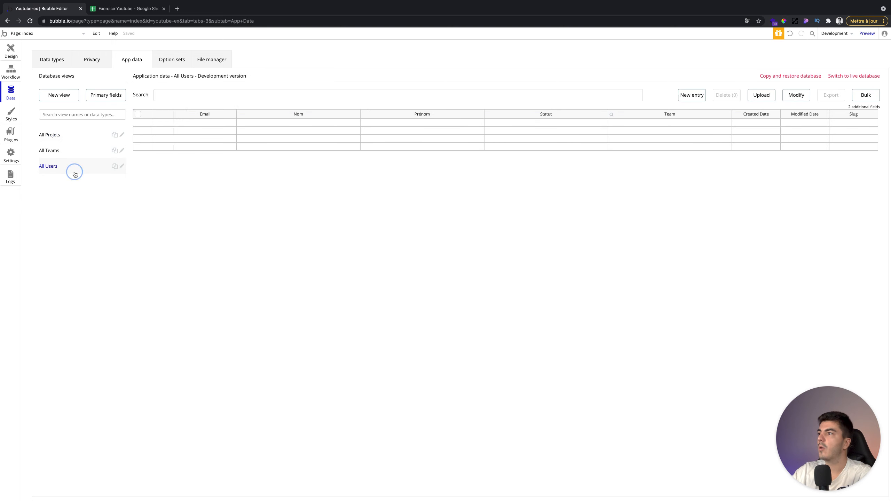
{"action": "left_click", "coordinate": [118, 8]}
{"action": "left_click", "coordinate": [56, 493]}
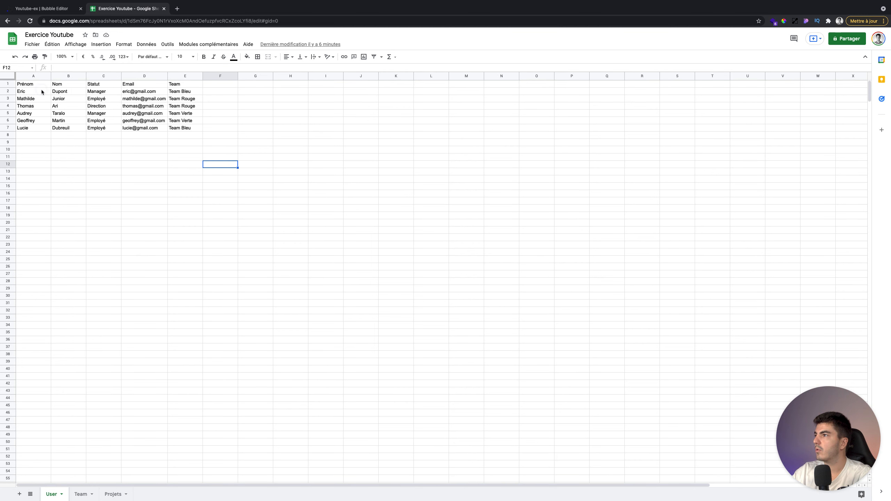
- Start a new entry in the Users table, checking the next user's details in the spreadsheet
{"action": "left_click", "coordinate": [42, 92]}
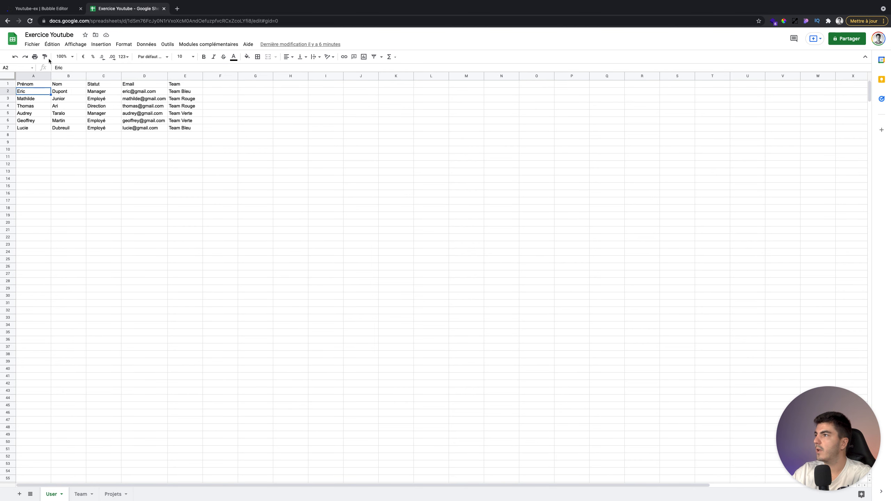
{"action": "left_click", "coordinate": [49, 9]}
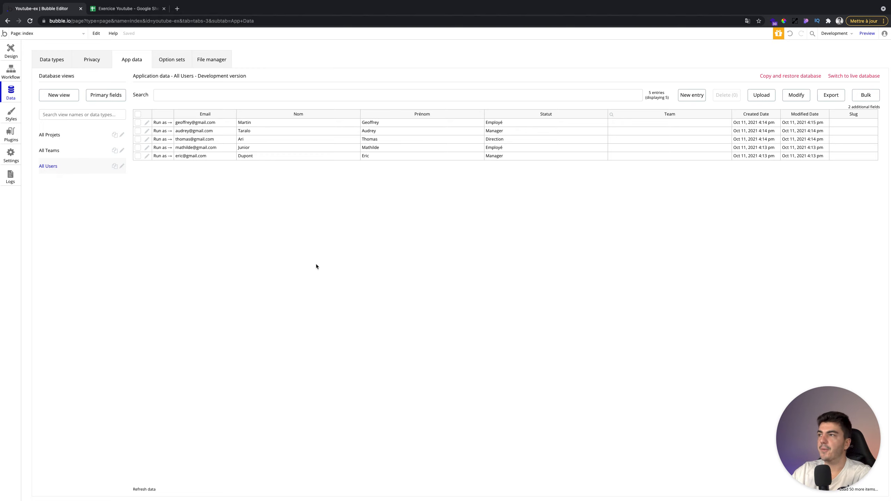
{"action": "left_click", "coordinate": [696, 96]}
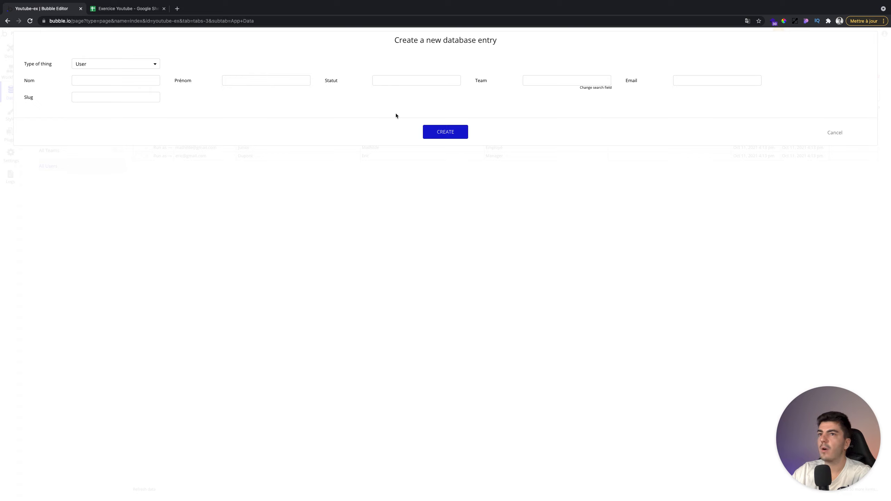
{"action": "left_click", "coordinate": [125, 78]}
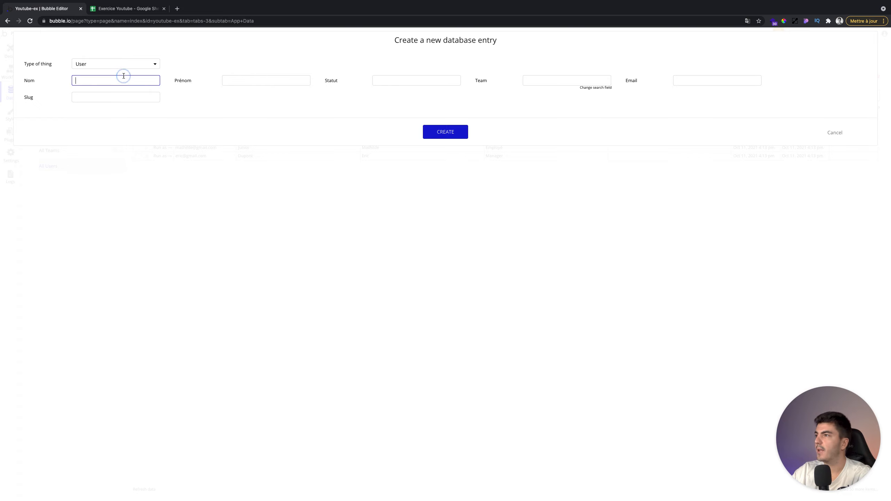
{"action": "left_click", "coordinate": [226, 87]}
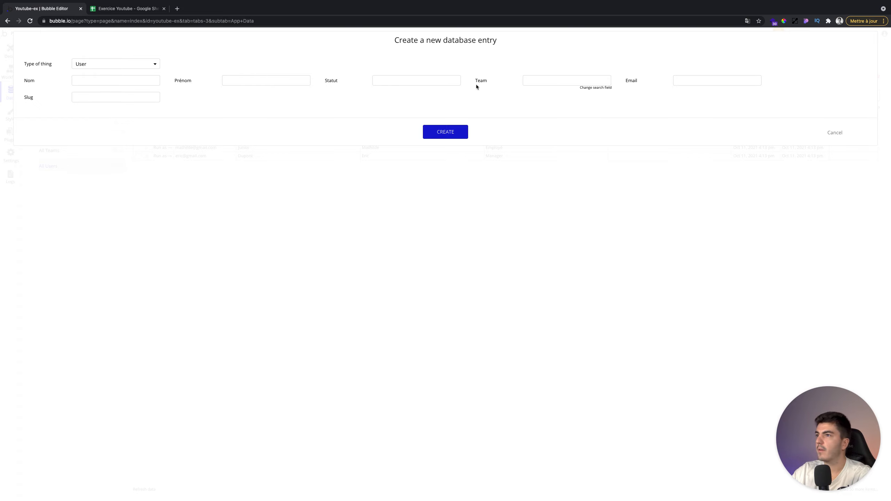
{"action": "left_click", "coordinate": [134, 8]}
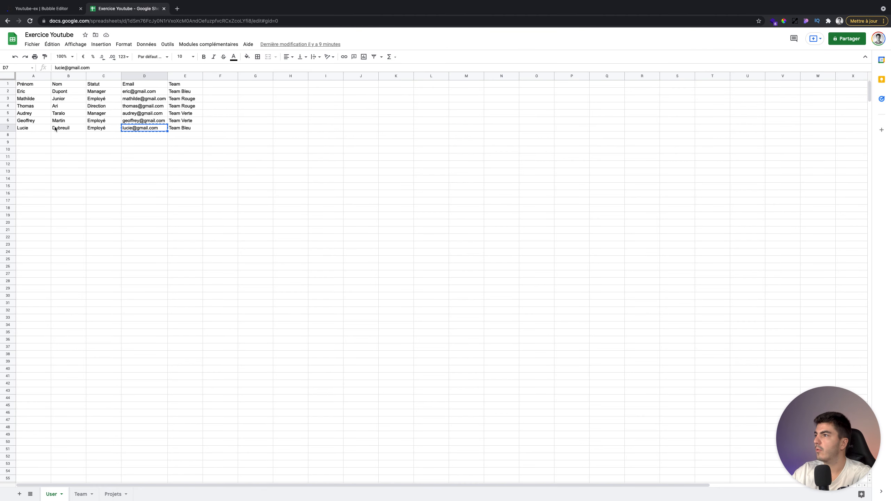
{"action": "left_click", "coordinate": [52, 9]}
- Enter the user's last name, first name, Statut Employé and pasted e-mail, then create the entry
{"action": "left_click", "coordinate": [129, 80]}
{"action": "key", "text": "Tab"}
{"action": "key", "text": "Tab"}
{"action": "type", "text": "Employé"}
{"action": "key", "text": "Tab"}
{"action": "key", "text": "Tab"}
{"action": "key", "text": "super+v"}
{"action": "left_click", "coordinate": [425, 132]}
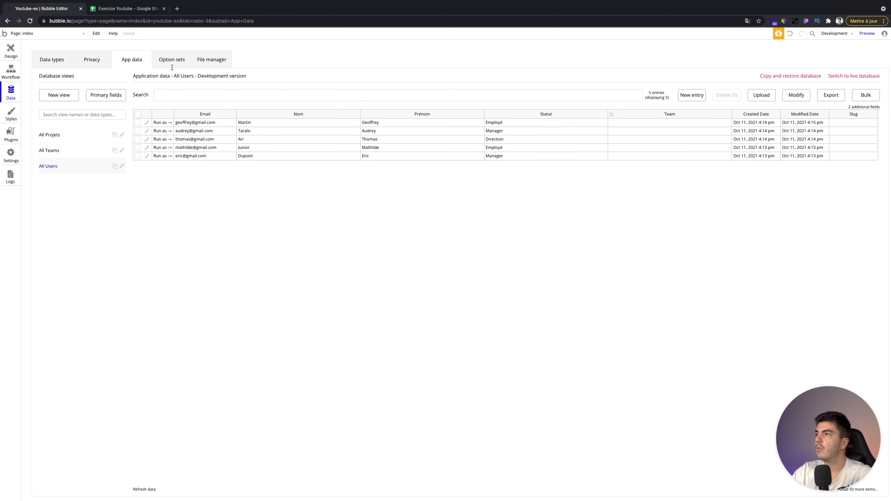
- Compare the Bubble users table against the spreadsheet's user rows
{"action": "left_click", "coordinate": [116, 9]}
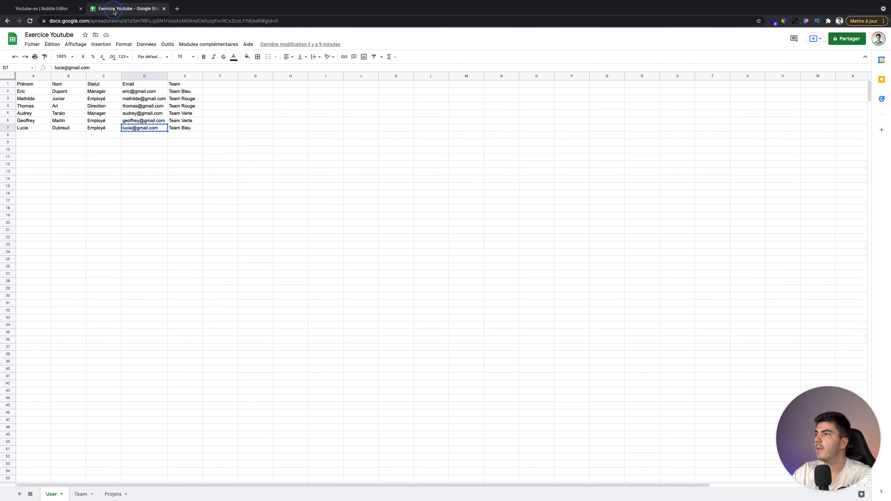
{"action": "left_click", "coordinate": [175, 159]}
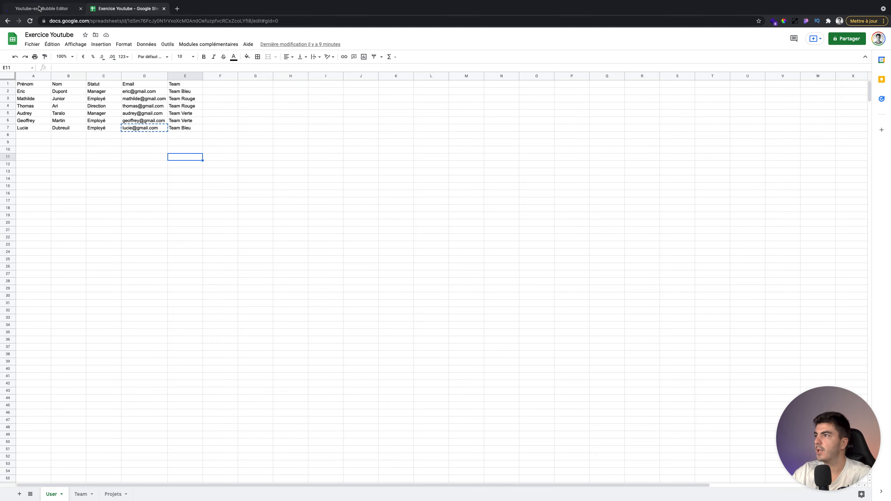
{"action": "left_click", "coordinate": [40, 7]}
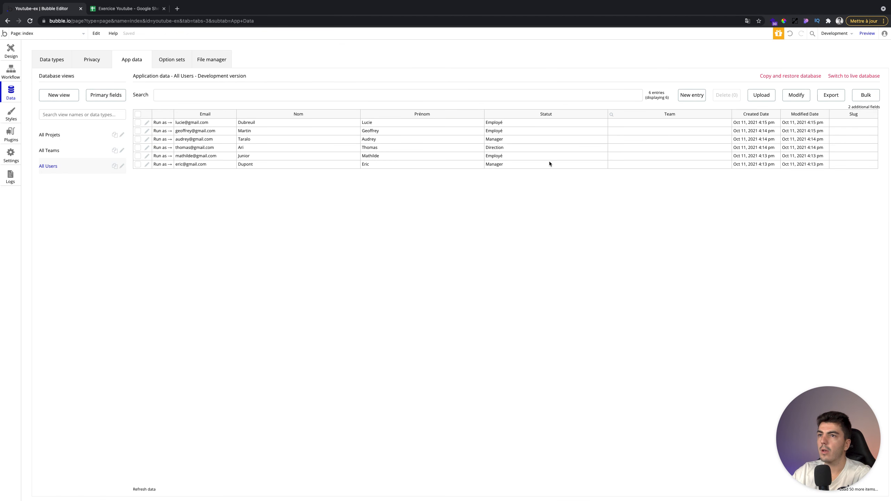
{"action": "left_click", "coordinate": [142, 10]}
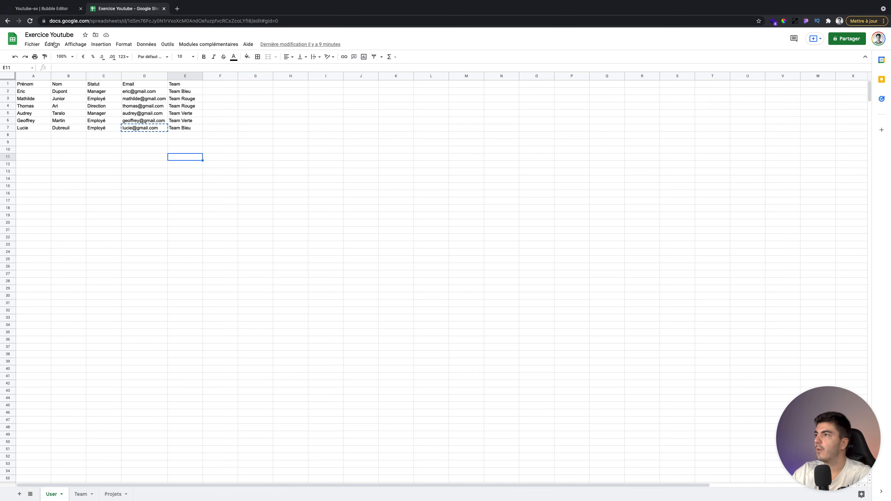
{"action": "left_click", "coordinate": [51, 12]}
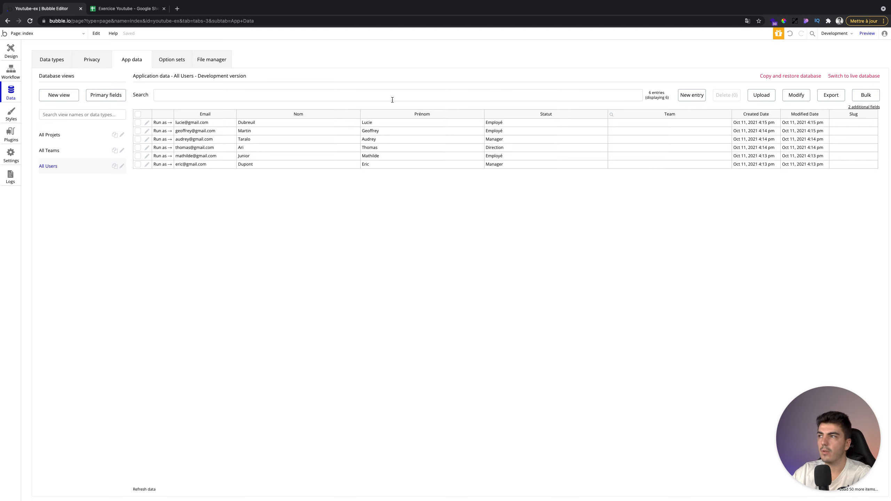
- Create a Team Bleu entry in the All Teams table
{"action": "left_click", "coordinate": [70, 150]}
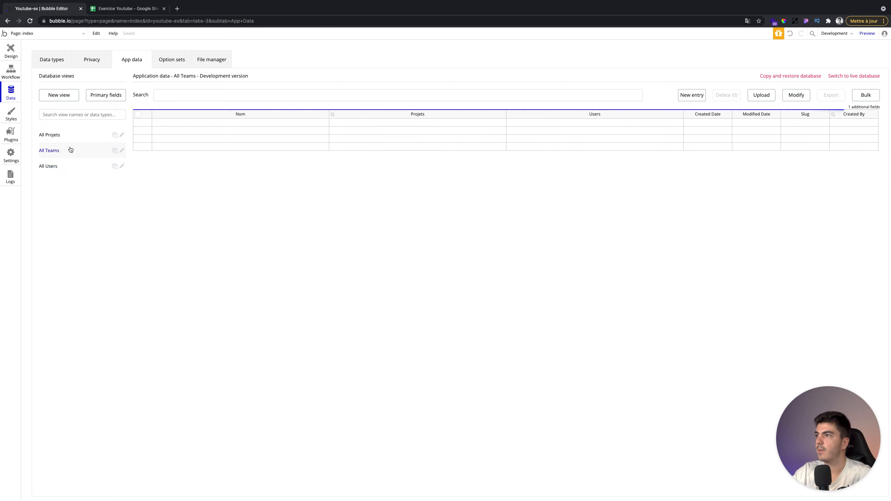
{"action": "left_click", "coordinate": [693, 95]}
{"action": "left_click", "coordinate": [116, 77]}
{"action": "type", "text": "Team Ble"}
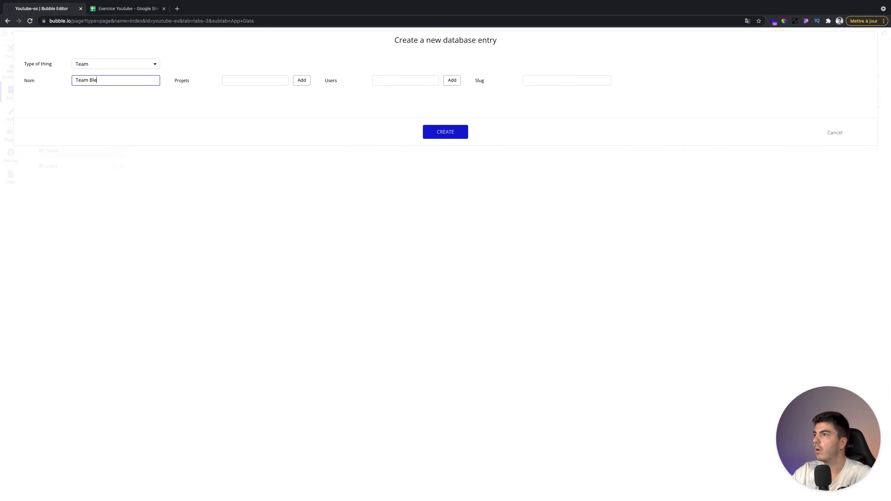
{"action": "left_click", "coordinate": [448, 136]}
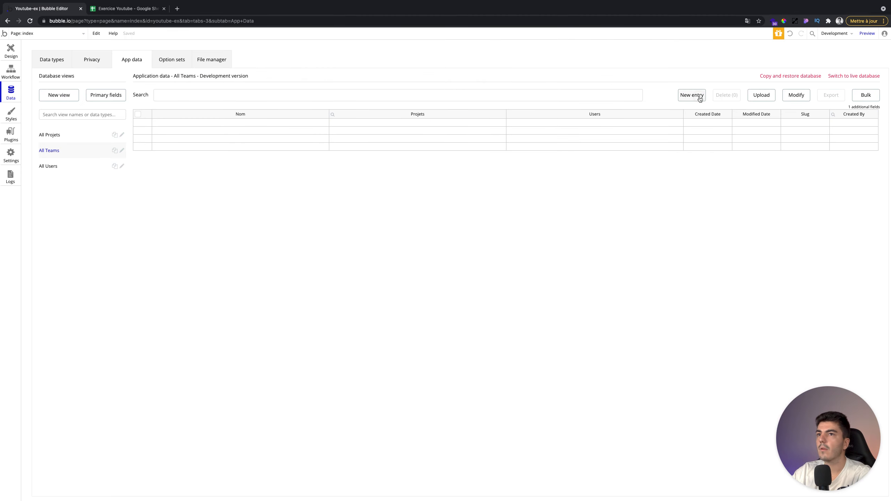
- Add two more team entries, Team Rouge and Team Verte
{"action": "left_click", "coordinate": [692, 95]}
{"action": "type", "text": "Team Rouge"}
{"action": "left_click", "coordinate": [426, 132]}
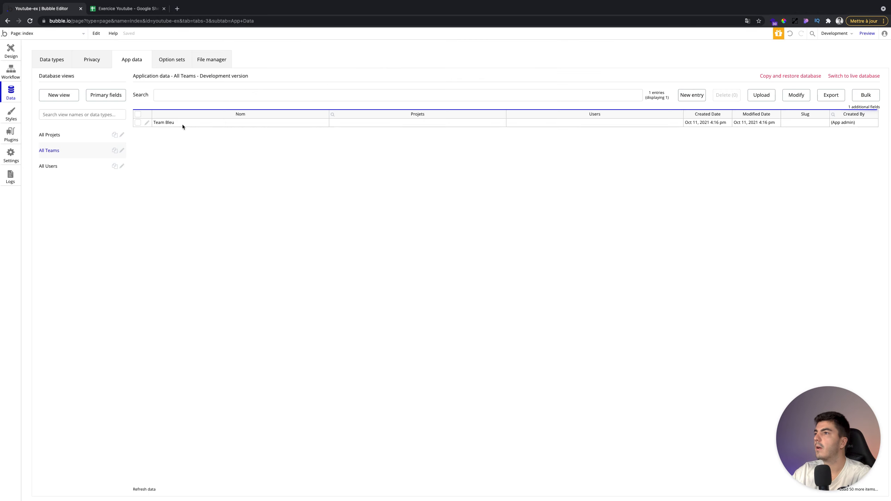
{"action": "left_click", "coordinate": [694, 95]}
{"action": "left_click", "coordinate": [98, 81]}
{"action": "type", "text": "Team Verte"}
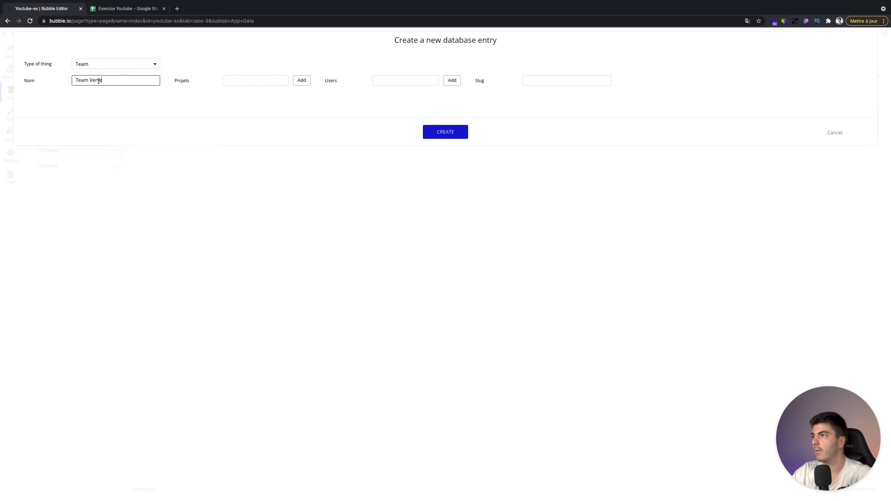
{"action": "left_click", "coordinate": [445, 127]}
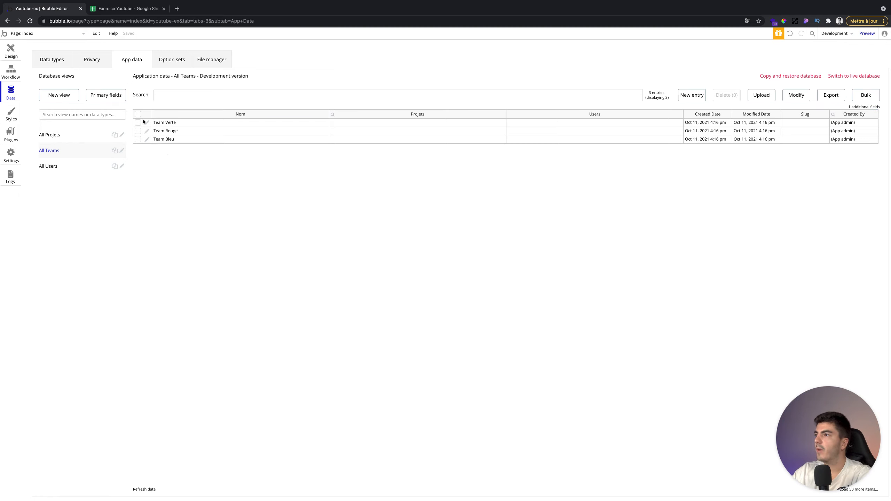
- Add Team Bleu's two members from the spreadsheet to its Users field and save
{"action": "left_click", "coordinate": [147, 139]}
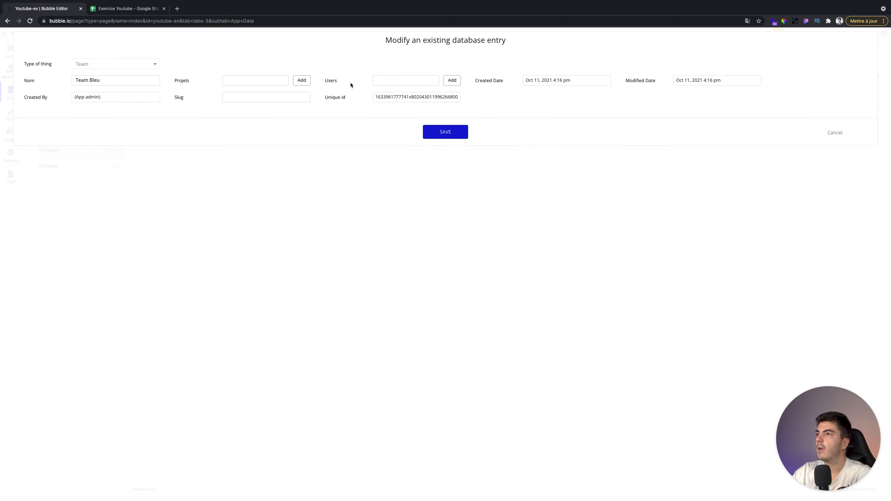
{"action": "left_click", "coordinate": [396, 81]}
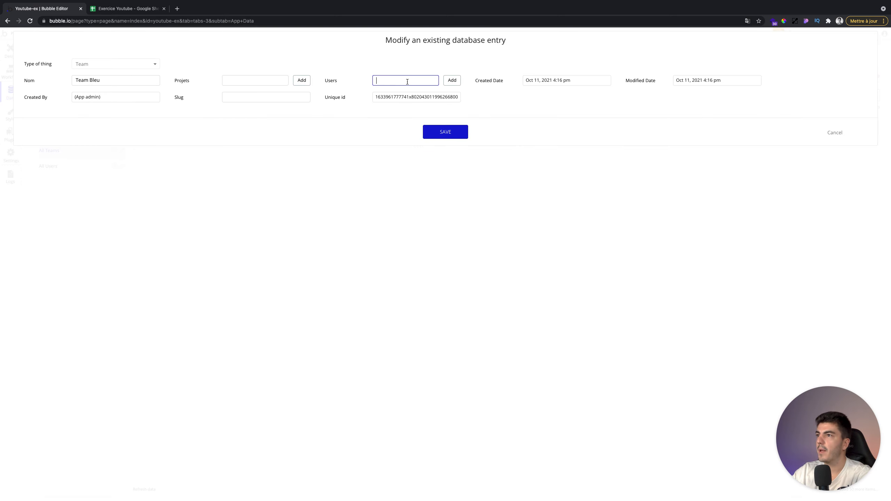
{"action": "left_click", "coordinate": [106, 13]}
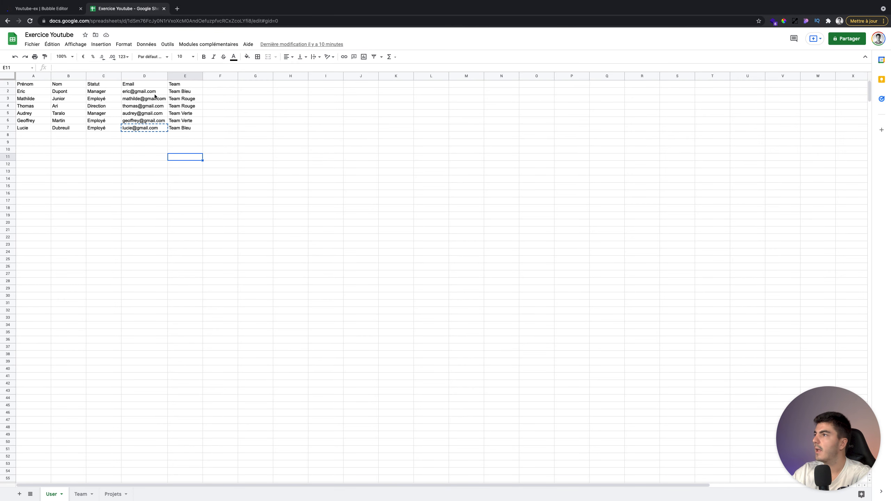
{"action": "left_click", "coordinate": [54, 12]}
{"action": "left_click", "coordinate": [389, 78]}
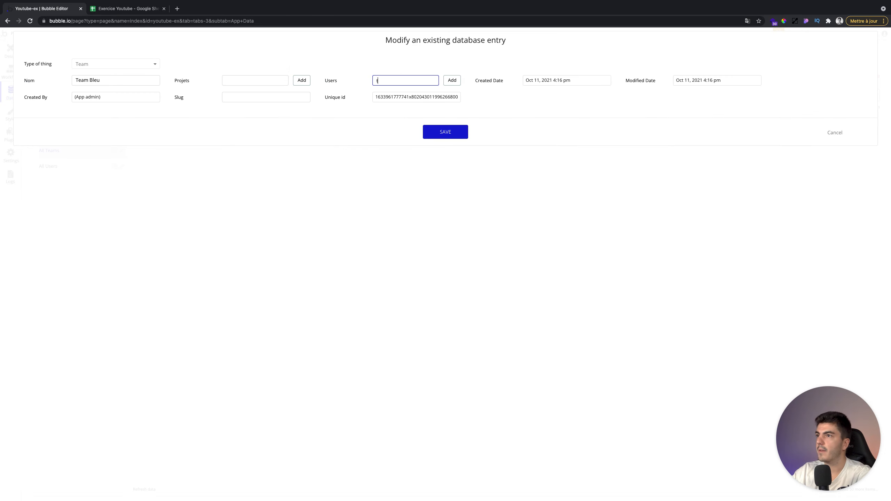
{"action": "type", "text": "eric"}
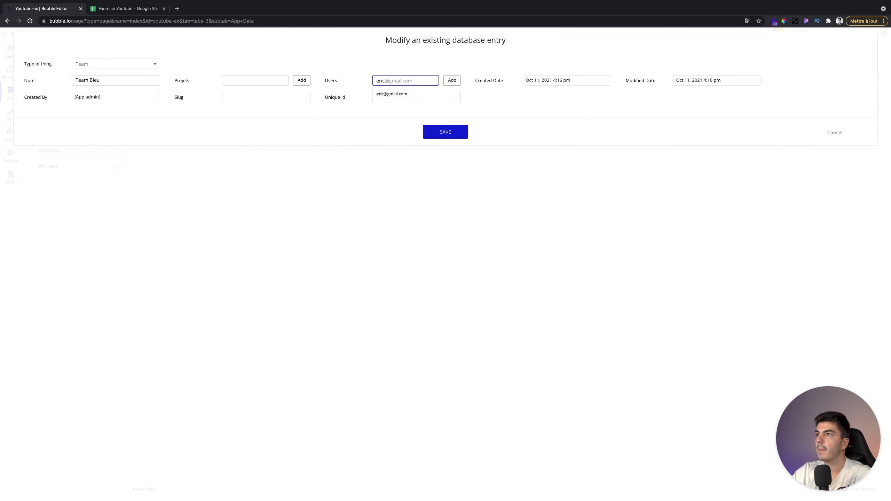
{"action": "left_click", "coordinate": [392, 93]}
{"action": "left_click", "coordinate": [447, 83]}
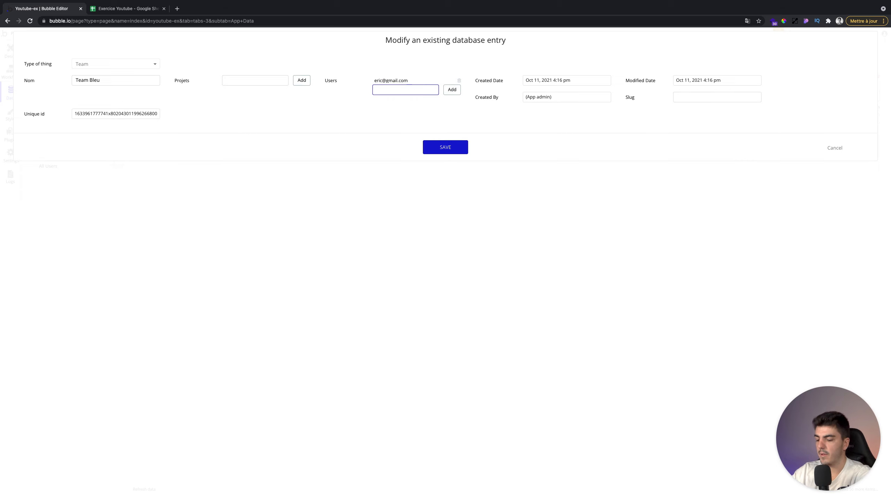
{"action": "left_click", "coordinate": [399, 102]}
{"action": "left_click", "coordinate": [455, 90]}
{"action": "left_click", "coordinate": [434, 147]}
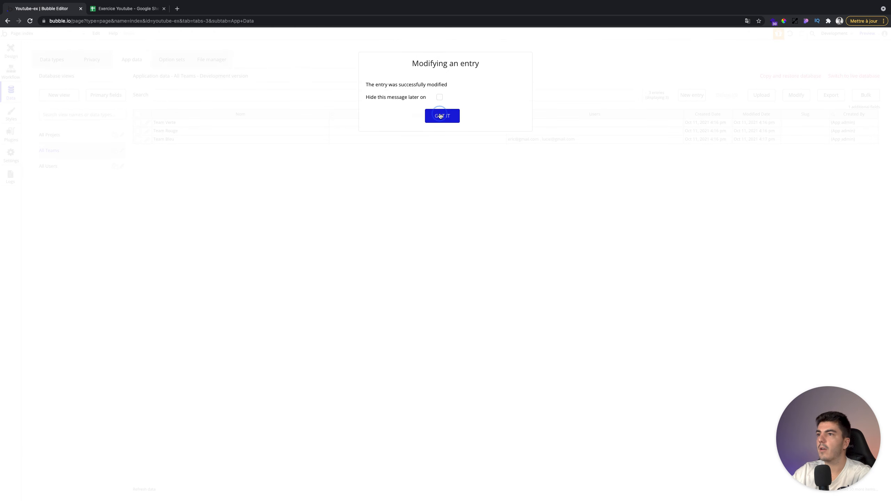
{"action": "left_click", "coordinate": [442, 115]}
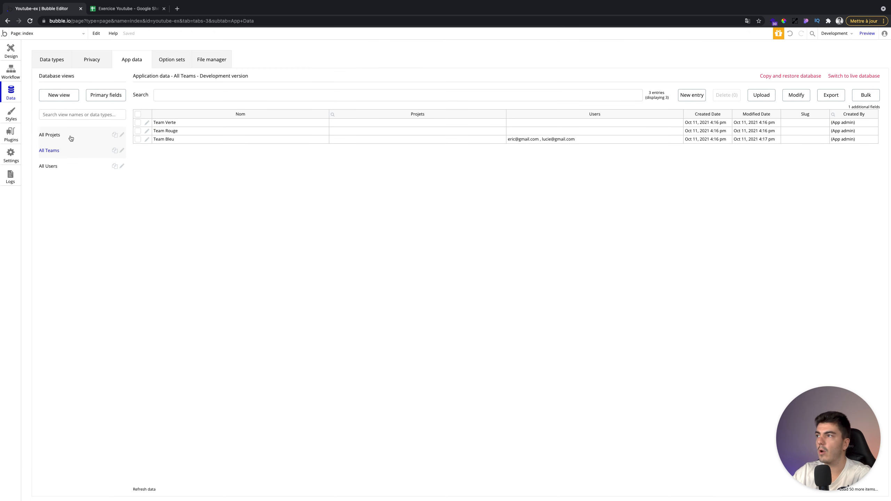
- Review the field definitions of the User, Team and Projet data types
{"action": "left_click", "coordinate": [49, 64]}
{"action": "left_click", "coordinate": [61, 122]}
{"action": "left_click", "coordinate": [74, 106]}
{"action": "left_click", "coordinate": [76, 97]}
{"action": "left_click", "coordinate": [125, 61]}
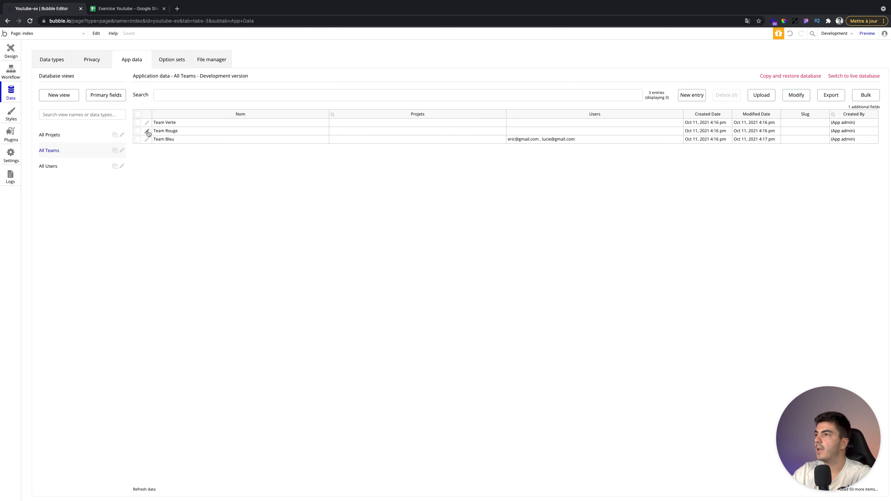
- Add Team Rouge's two members from the spreadsheet to its Users field and save
{"action": "left_click", "coordinate": [147, 131]}
{"action": "left_click", "coordinate": [250, 81]}
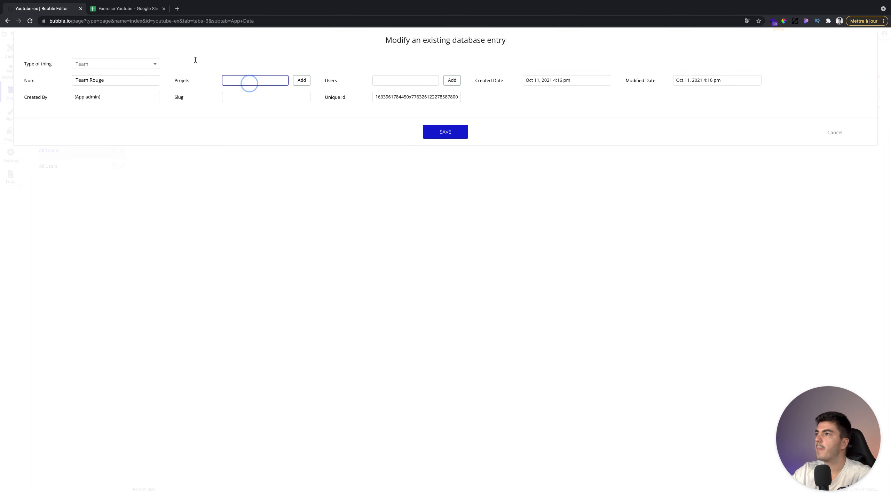
{"action": "left_click", "coordinate": [104, 10]}
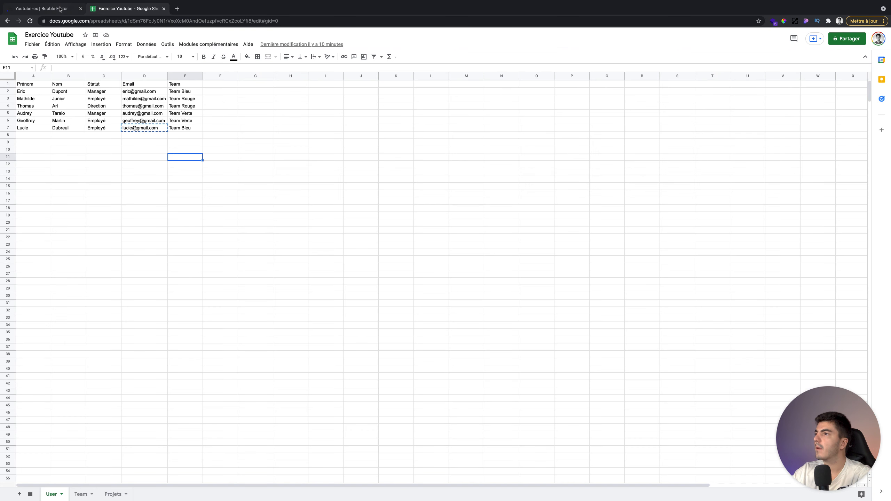
{"action": "left_click", "coordinate": [65, 9]}
{"action": "left_click", "coordinate": [403, 80]}
{"action": "type", "text": "Mathilde"}
{"action": "left_click", "coordinate": [400, 94]}
{"action": "left_click", "coordinate": [452, 80]}
{"action": "left_click", "coordinate": [406, 88]}
{"action": "type", "text": "th"}
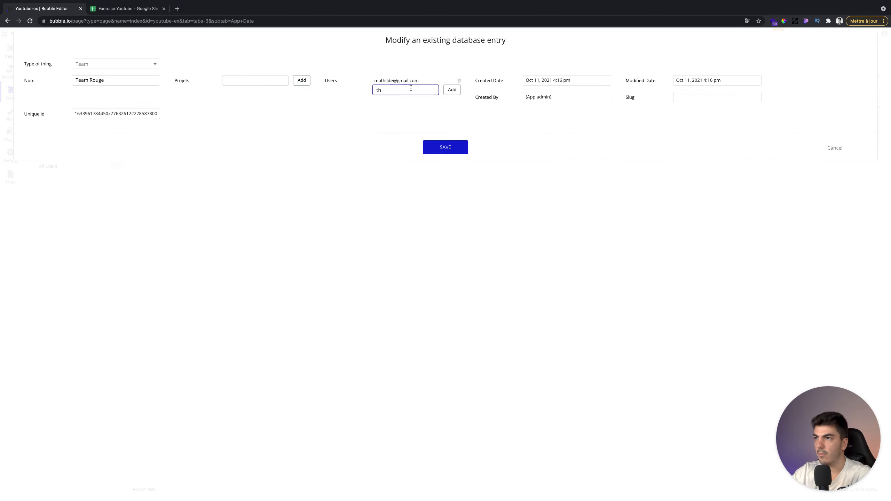
{"action": "left_click", "coordinate": [407, 103]}
{"action": "left_click", "coordinate": [448, 90]}
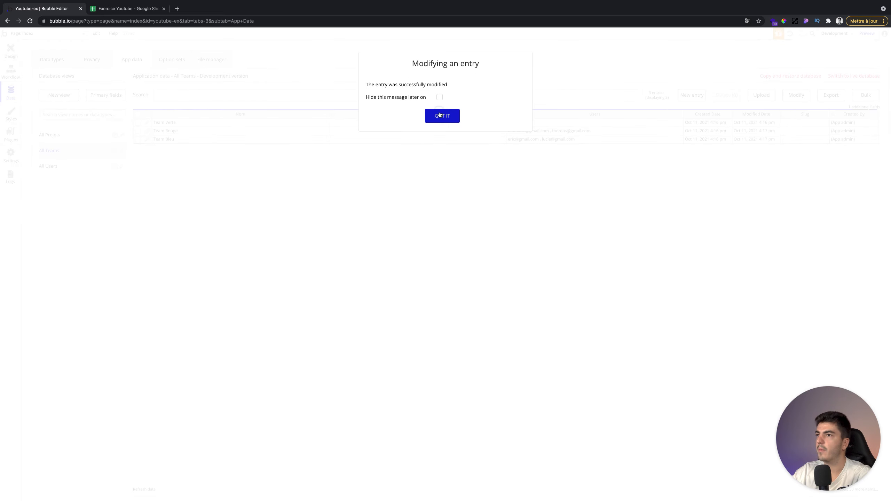
{"action": "left_click", "coordinate": [442, 116]}
- Add Team Verte's two members to its Users field, save, and recheck the All Users and All Teams tables
{"action": "left_click", "coordinate": [146, 122]}
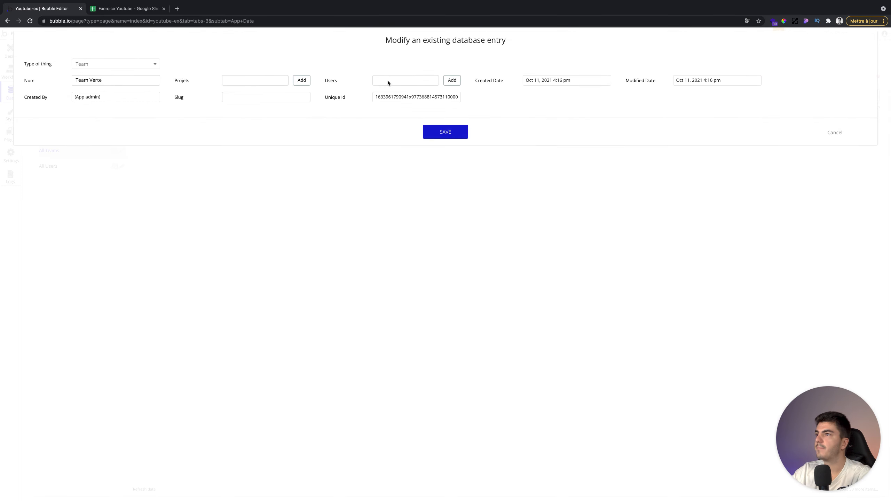
{"action": "left_click", "coordinate": [393, 79]}
{"action": "type", "text": "aud"}
{"action": "left_click", "coordinate": [412, 93]}
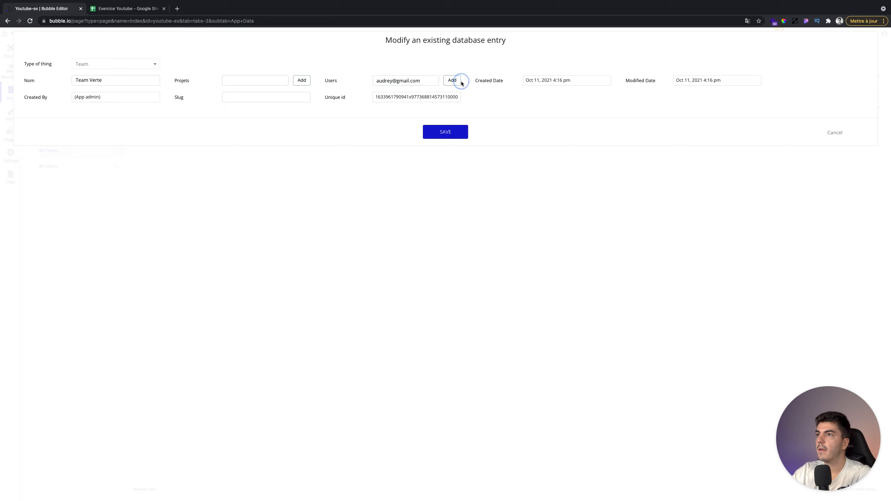
{"action": "left_click", "coordinate": [453, 81]}
{"action": "left_click", "coordinate": [410, 85]}
{"action": "type", "text": "ge"}
{"action": "left_click", "coordinate": [403, 101]}
{"action": "left_click", "coordinate": [452, 89]}
{"action": "left_click", "coordinate": [444, 144]}
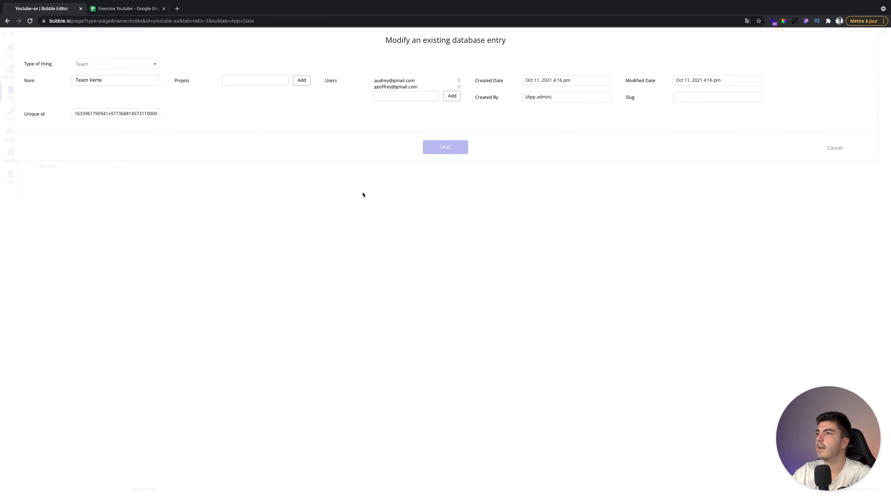
{"action": "left_click", "coordinate": [430, 119]}
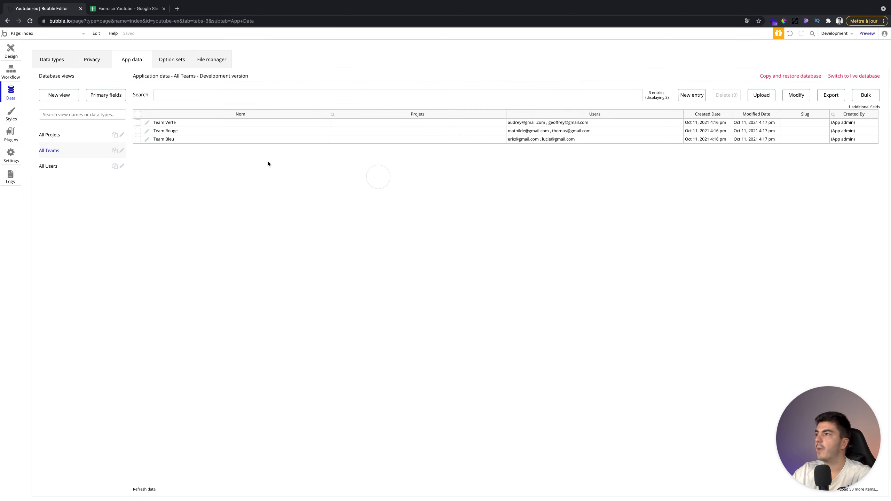
{"action": "left_click", "coordinate": [53, 166]}
{"action": "left_click", "coordinate": [66, 153]}
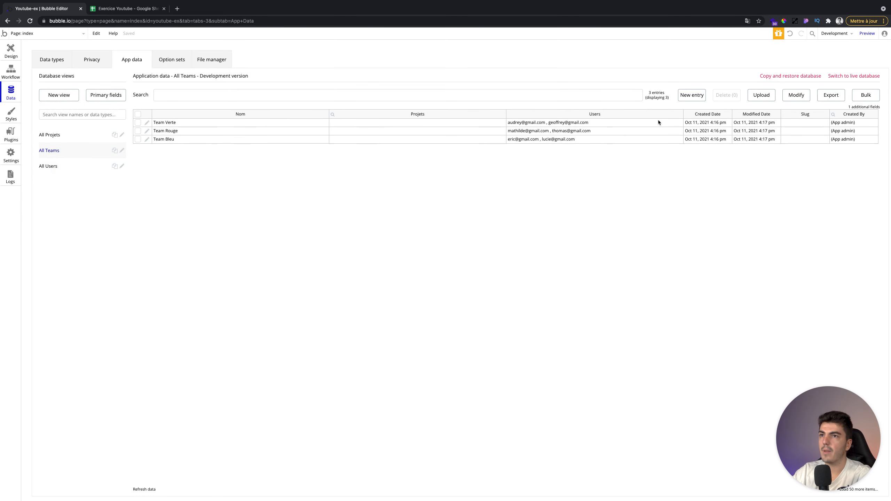
- Inspect the Team field of the first and last users, closing both entries without saving
{"action": "left_click", "coordinate": [52, 166]}
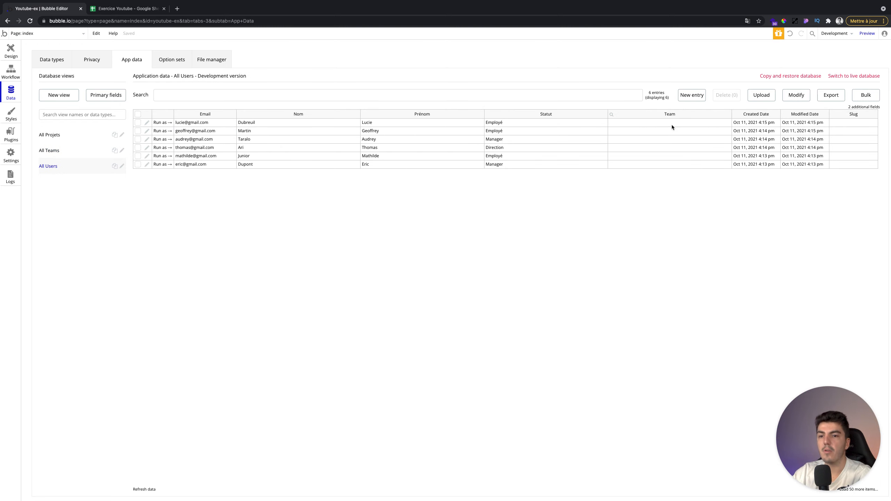
{"action": "left_click", "coordinate": [148, 123]}
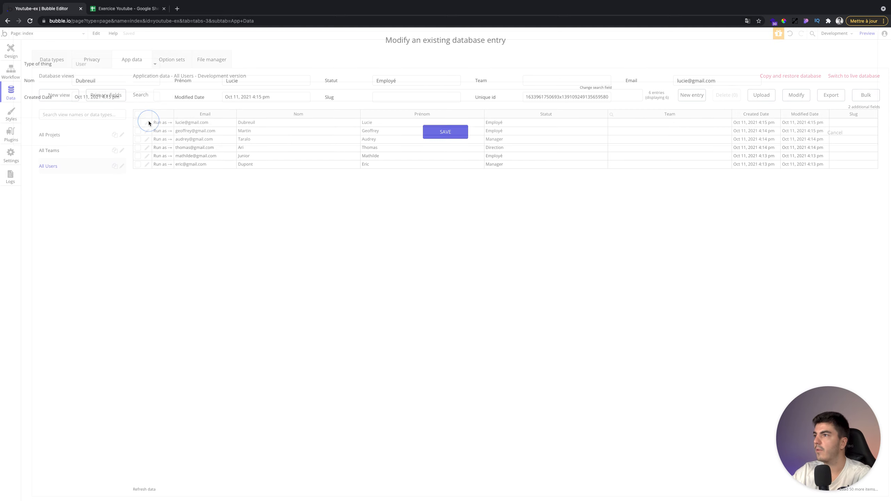
{"action": "left_click", "coordinate": [403, 96]}
{"action": "left_click", "coordinate": [547, 76]}
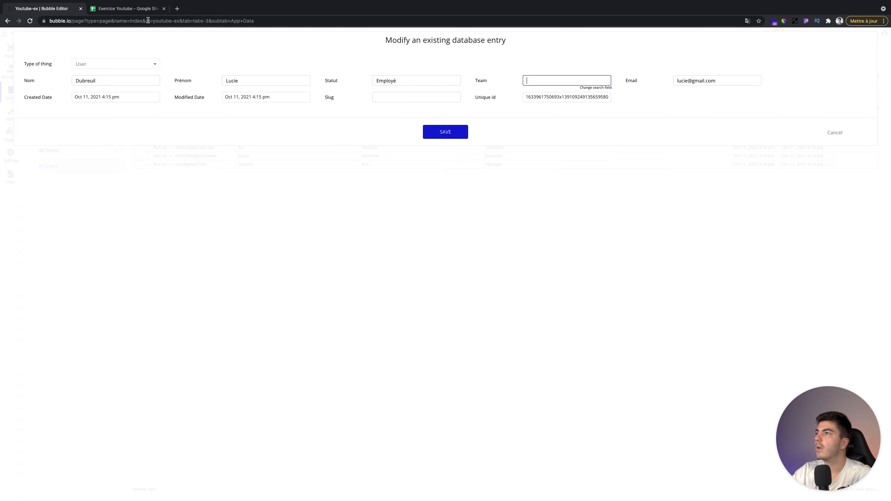
{"action": "left_click", "coordinate": [128, 9]}
{"action": "left_click", "coordinate": [44, 8]}
{"action": "type", "text": "tea"}
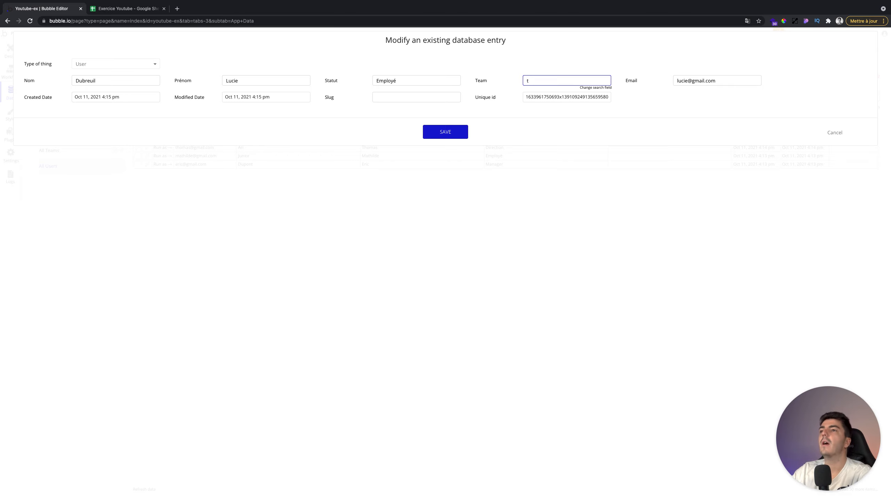
{"action": "left_click", "coordinate": [836, 133]}
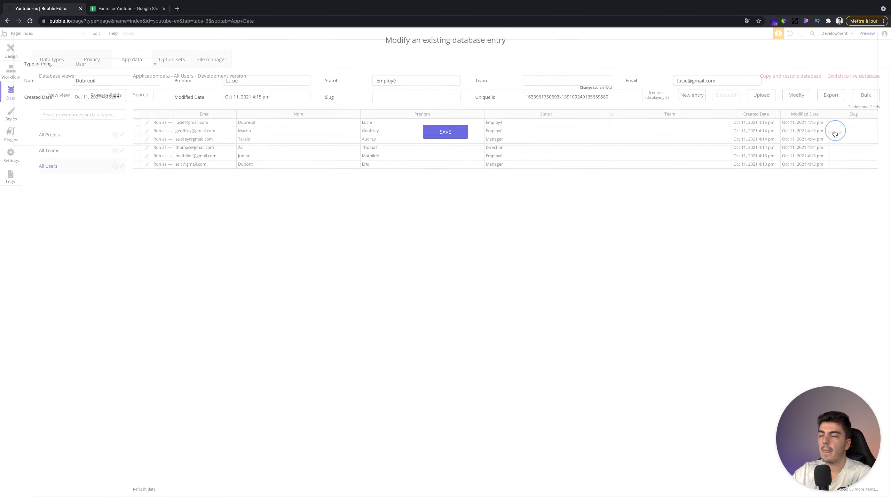
{"action": "left_click", "coordinate": [147, 165]}
{"action": "left_click_drag", "start_coordinate": [526, 97], "coordinate": [634, 100]}
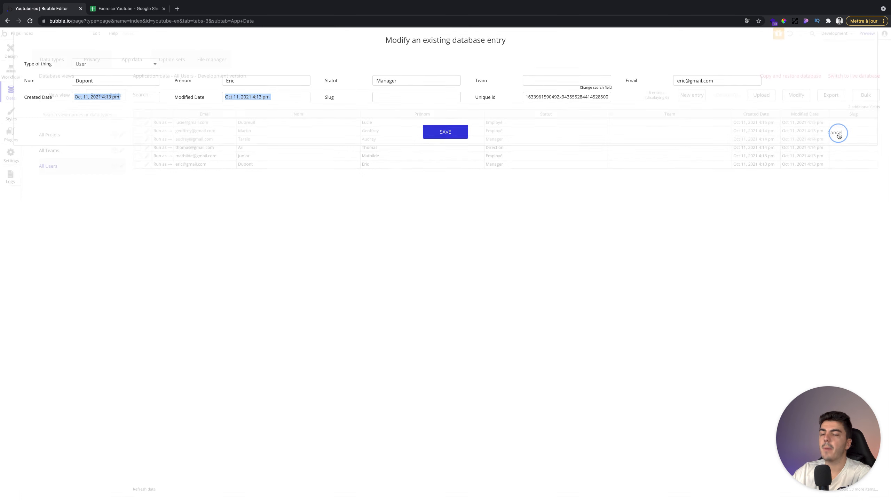
{"action": "left_click", "coordinate": [833, 133]}
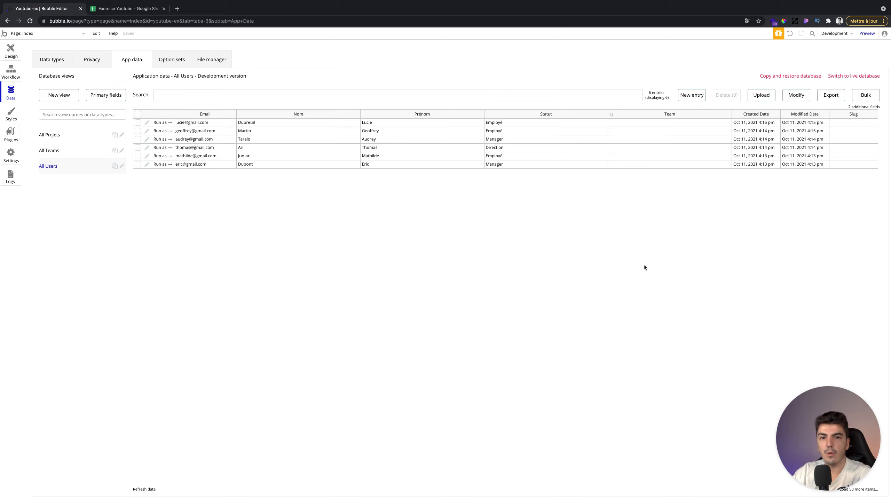
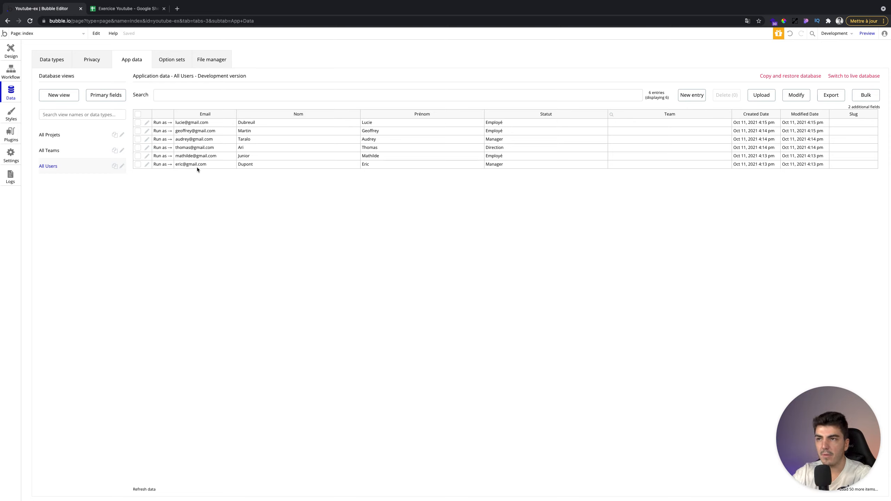
- From the first user's Team field, open the primary display fields dialog via 'Change search field'
{"action": "left_click", "coordinate": [146, 165]}
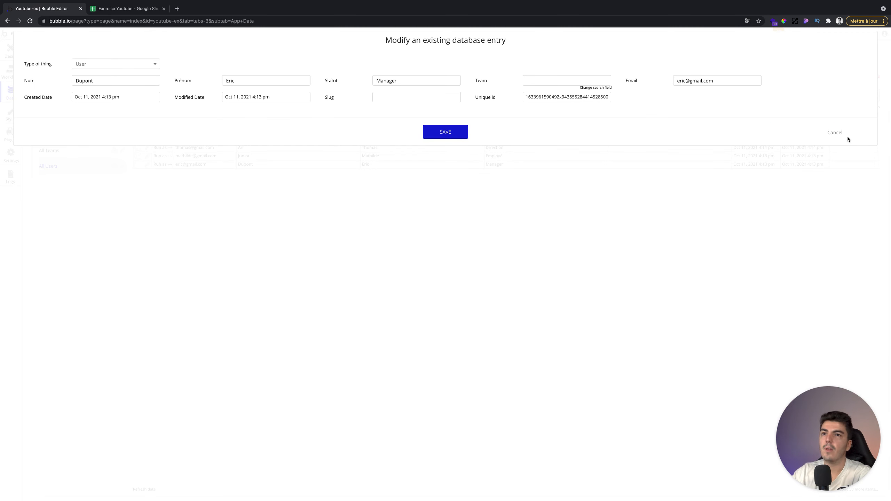
{"action": "left_click", "coordinate": [837, 133]}
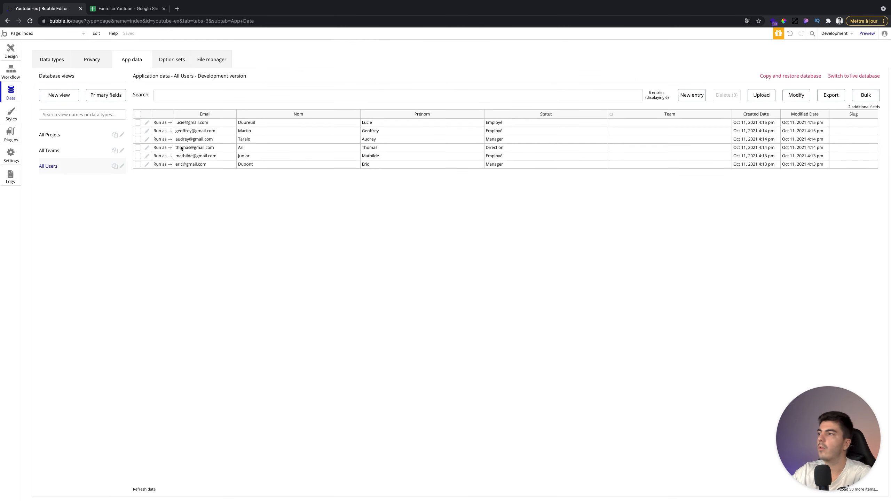
{"action": "left_click", "coordinate": [147, 123]}
{"action": "left_click", "coordinate": [541, 82]}
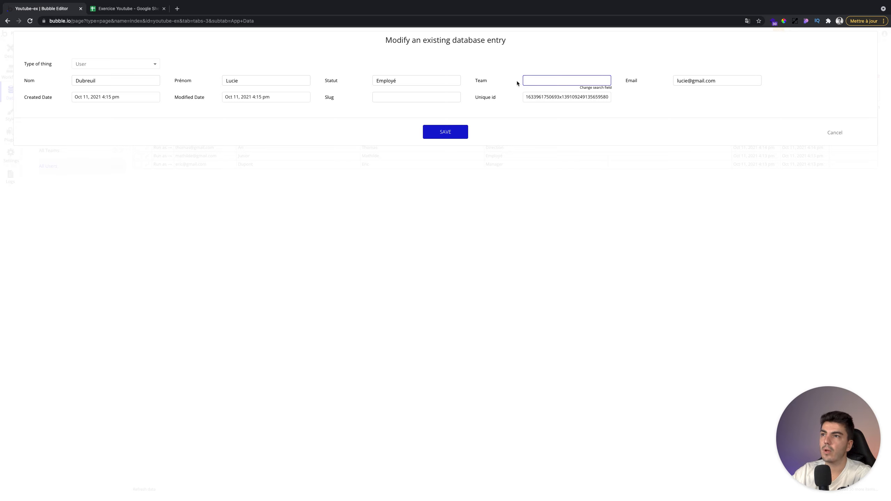
{"action": "left_click", "coordinate": [595, 88]}
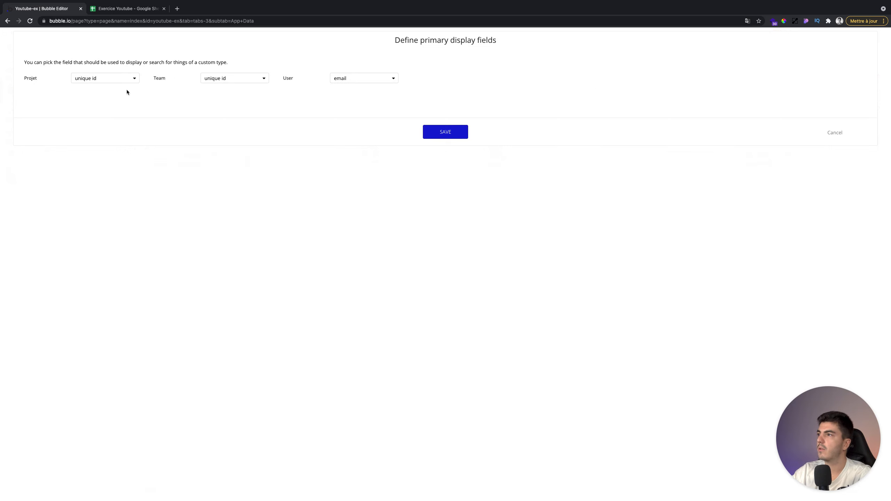
- Set Team's primary display field to Nom, save, and return to the user's Team field
{"action": "left_click", "coordinate": [231, 79]}
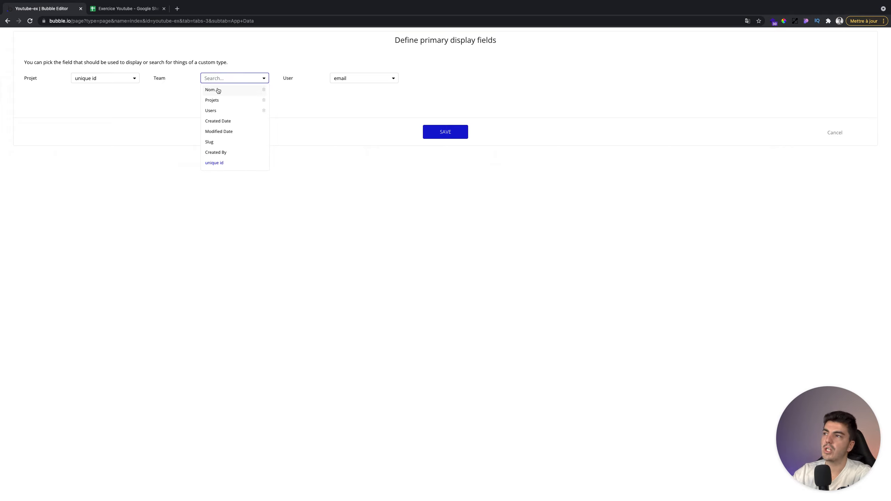
{"action": "left_click", "coordinate": [218, 90]}
{"action": "left_click", "coordinate": [448, 132]}
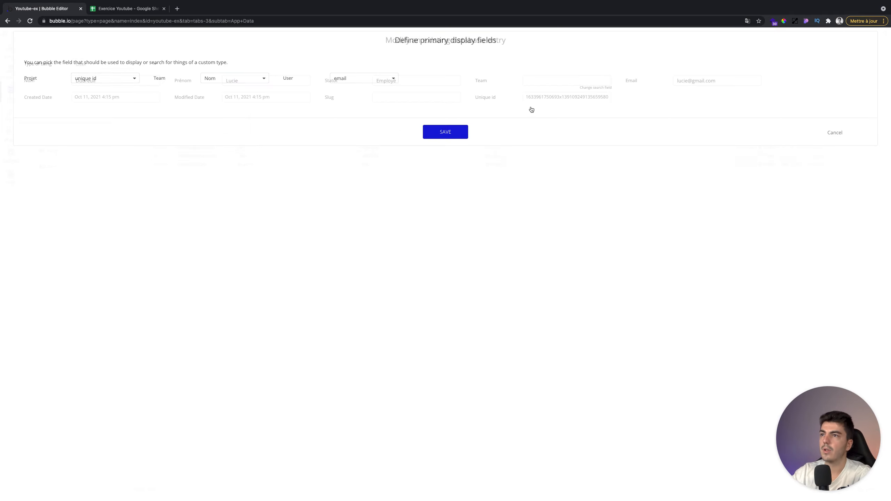
{"action": "left_click", "coordinate": [530, 83]}
- Assign Team Bleu to the first user and save
{"action": "type", "text": "tea"}
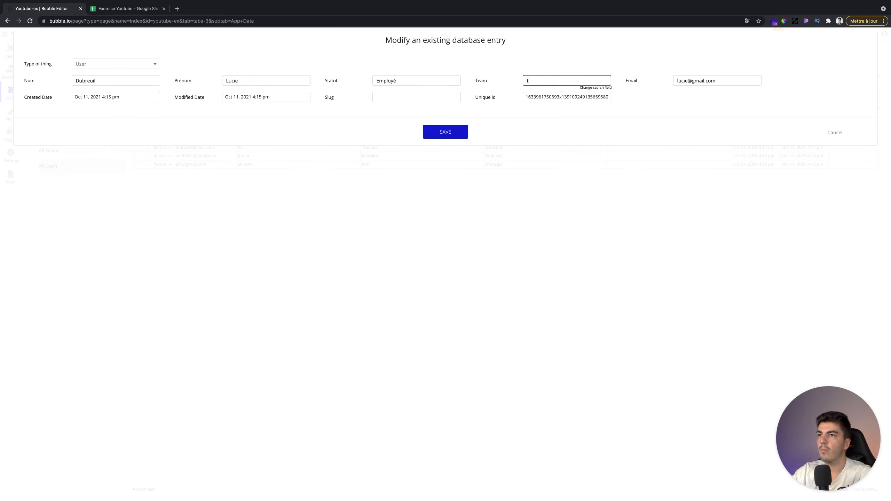
{"action": "key", "text": "BackSpace"}
{"action": "key", "text": "BackSpace"}
{"action": "key", "text": "BackSpace"}
{"action": "type", "text": "Bleu"}
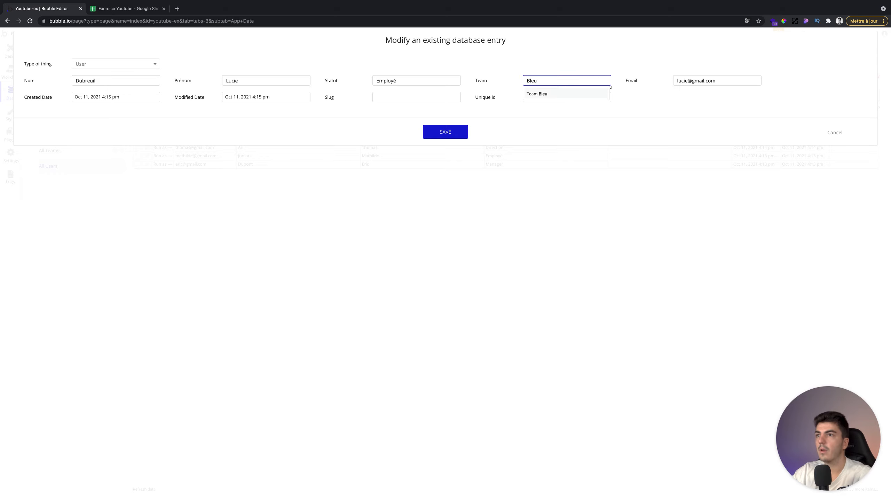
{"action": "left_click", "coordinate": [547, 93]}
{"action": "left_click", "coordinate": [449, 132]}
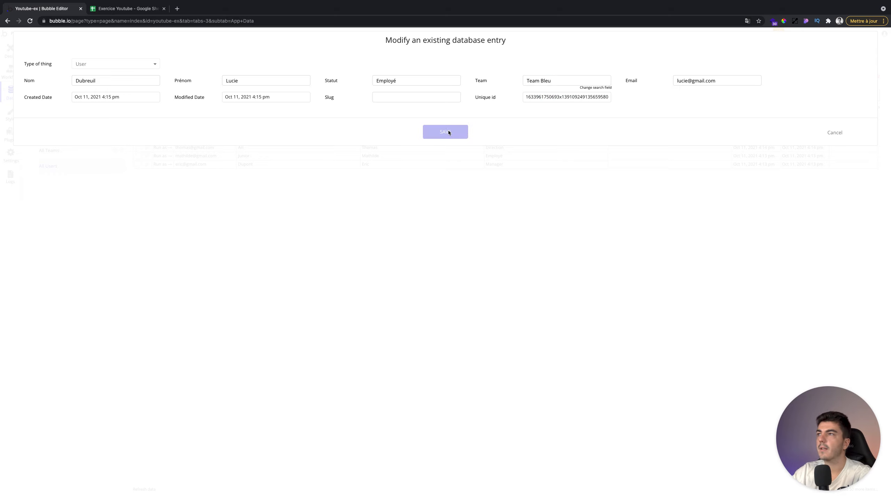
{"action": "left_click", "coordinate": [442, 115]}
- Check the spreadsheet, then assign Team Verte to the second user and save
{"action": "left_click", "coordinate": [146, 131]}
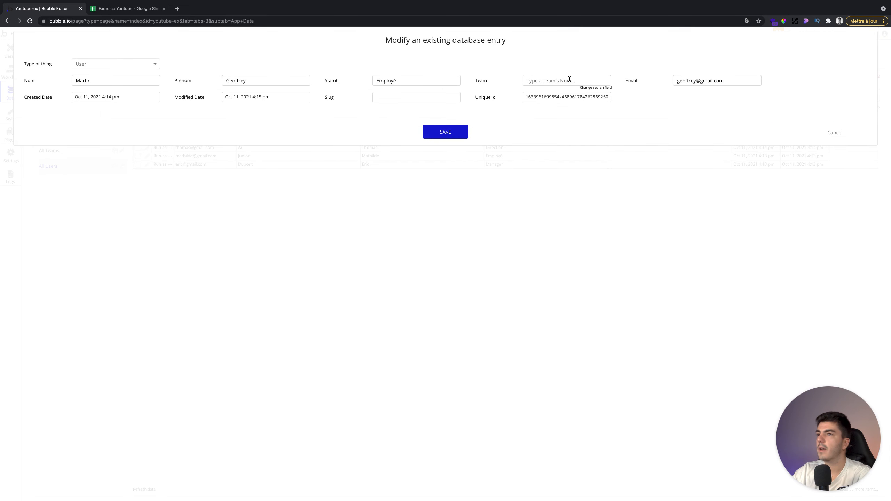
{"action": "left_click", "coordinate": [112, 9]}
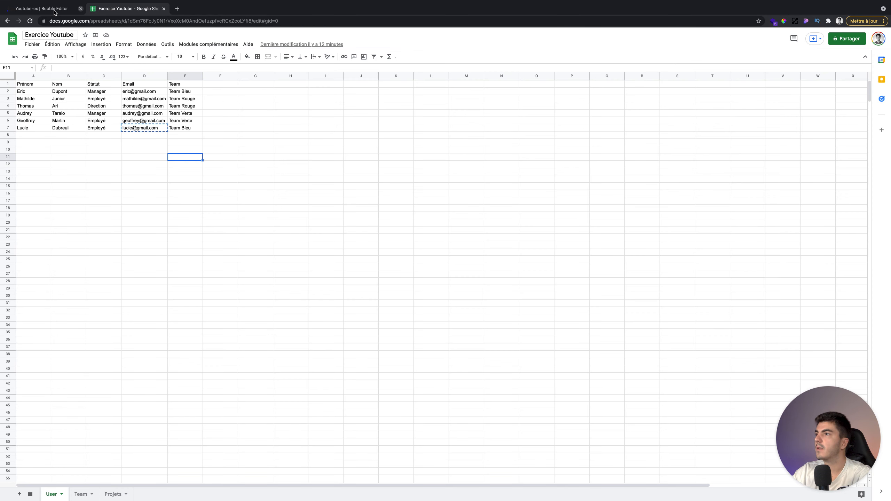
{"action": "left_click", "coordinate": [54, 10]}
{"action": "left_click", "coordinate": [546, 81]}
{"action": "type", "text": "ver"}
{"action": "left_click", "coordinate": [544, 93]}
{"action": "left_click", "coordinate": [458, 137]}
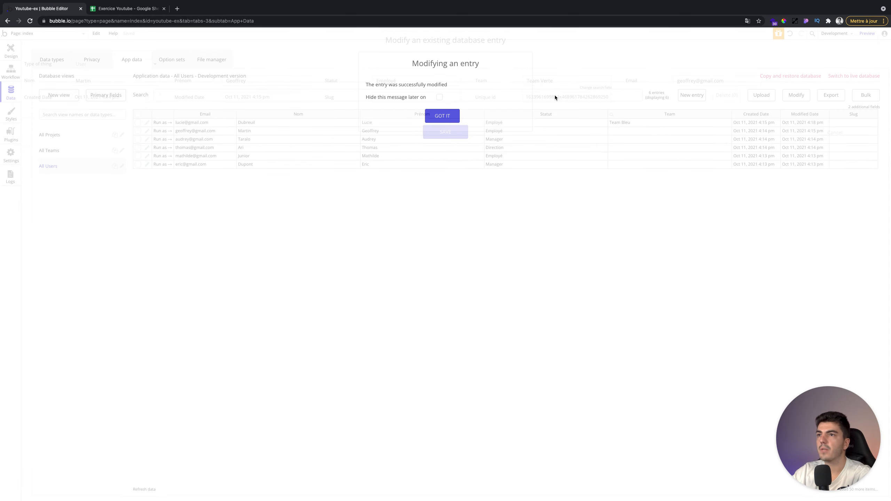
{"action": "left_click", "coordinate": [440, 97]}
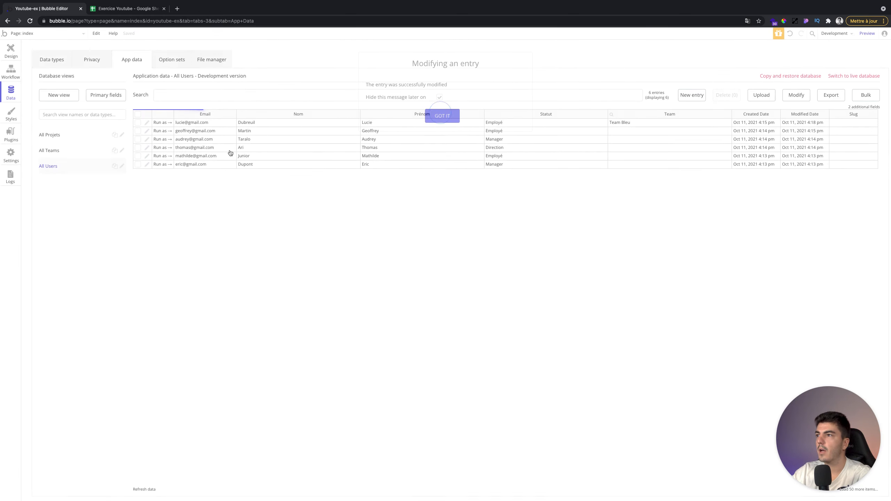
- Assign Team Verte to the third user and Team Rouge to the fourth, saving each
{"action": "left_click", "coordinate": [147, 139]}
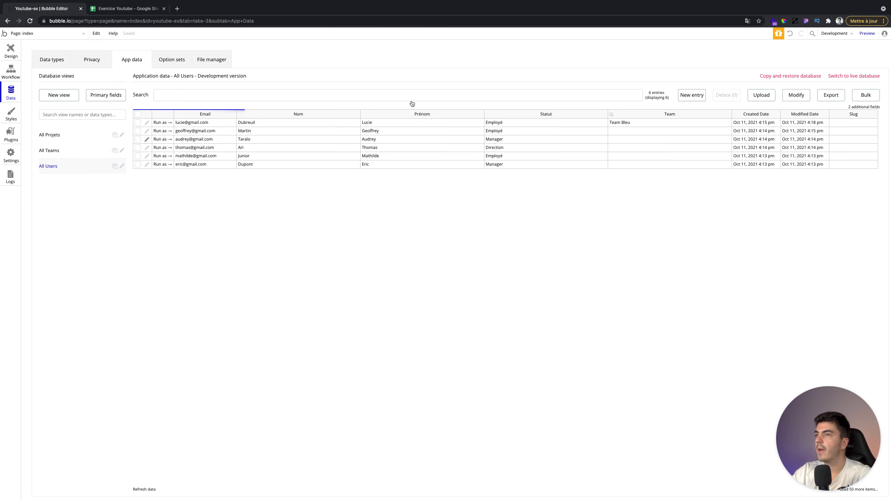
{"action": "left_click", "coordinate": [563, 83]}
{"action": "type", "text": "ver"}
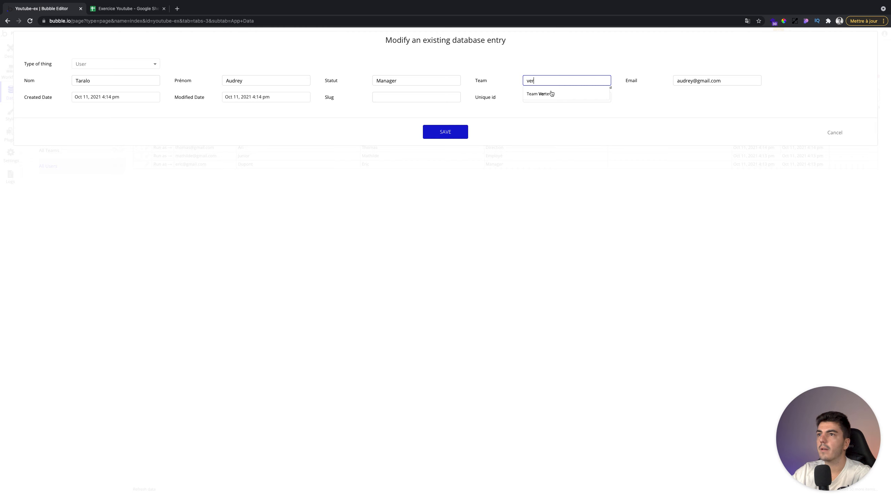
{"action": "left_click", "coordinate": [538, 96]}
{"action": "left_click", "coordinate": [466, 131]}
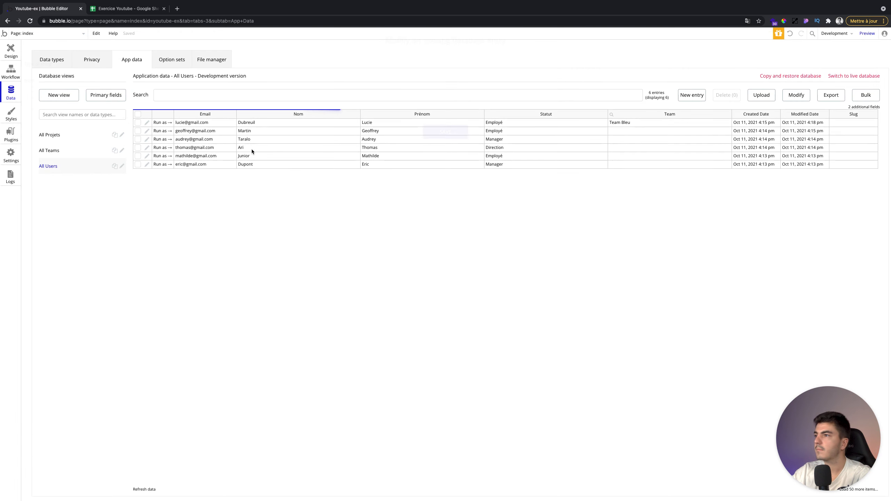
{"action": "left_click", "coordinate": [146, 149]}
{"action": "left_click", "coordinate": [563, 81]}
{"action": "type", "text": "roug"}
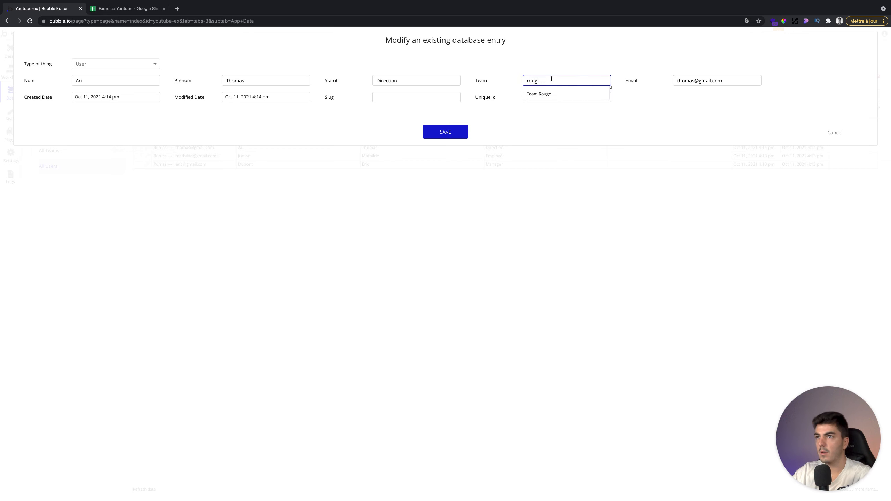
{"action": "left_click", "coordinate": [550, 94]}
{"action": "left_click", "coordinate": [446, 133]}
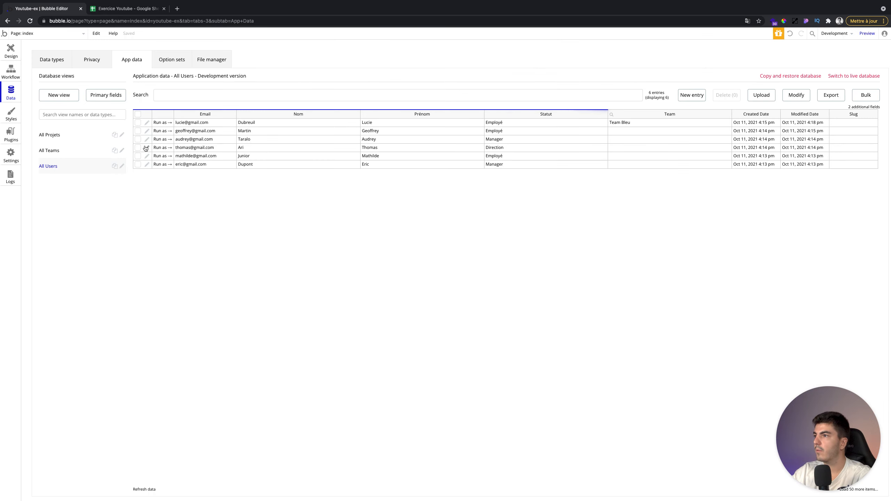
- Assign Team Rouge to the fifth user and Team Bleu to the sixth, saving each
{"action": "left_click", "coordinate": [147, 157]}
{"action": "left_click", "coordinate": [551, 80]}
{"action": "type", "text": "T"}
{"action": "left_click", "coordinate": [540, 93]}
{"action": "left_click", "coordinate": [442, 132]}
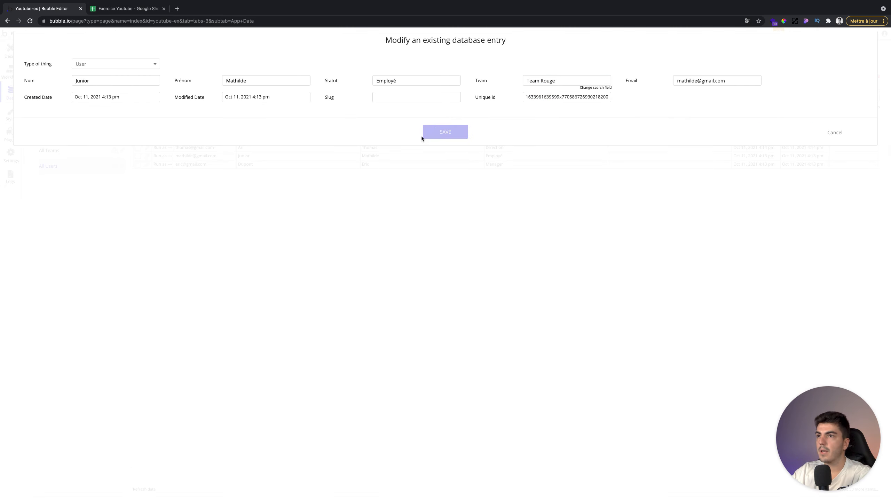
{"action": "left_click", "coordinate": [146, 165]}
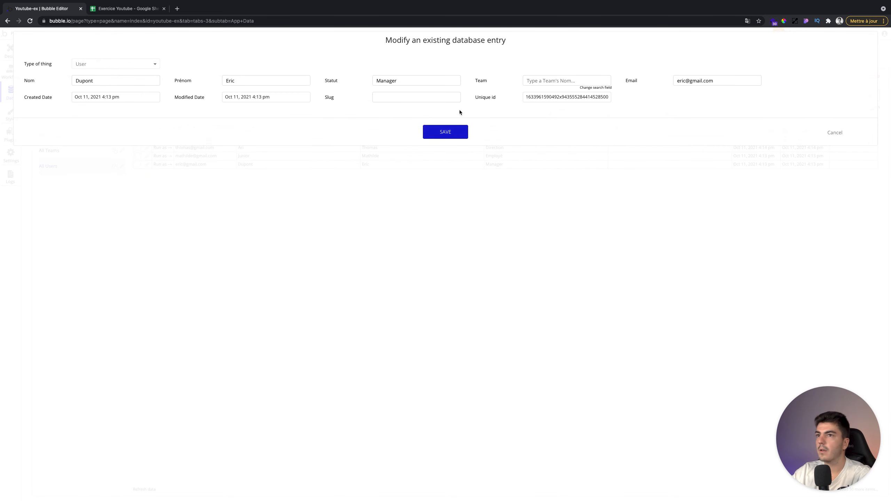
{"action": "left_click", "coordinate": [546, 81]}
{"action": "type", "text": "T"}
{"action": "left_click", "coordinate": [541, 93]}
{"action": "left_click", "coordinate": [446, 136]}
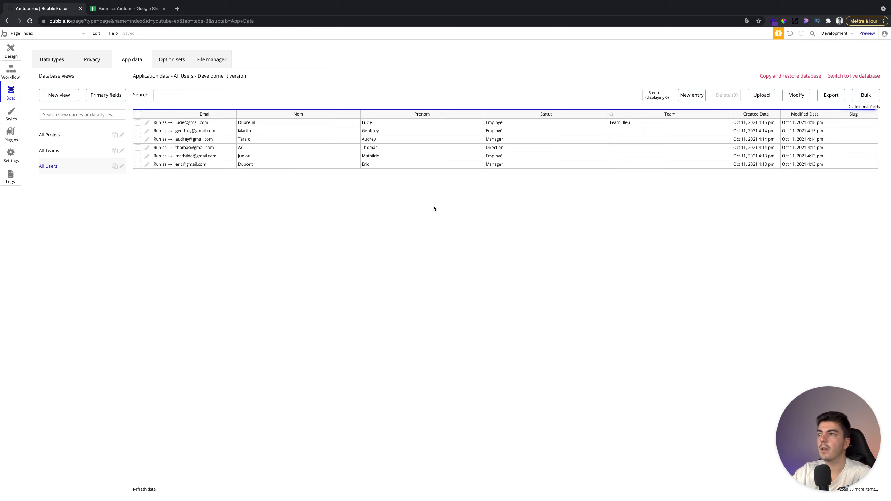
{"action": "left_click", "coordinate": [62, 165]}
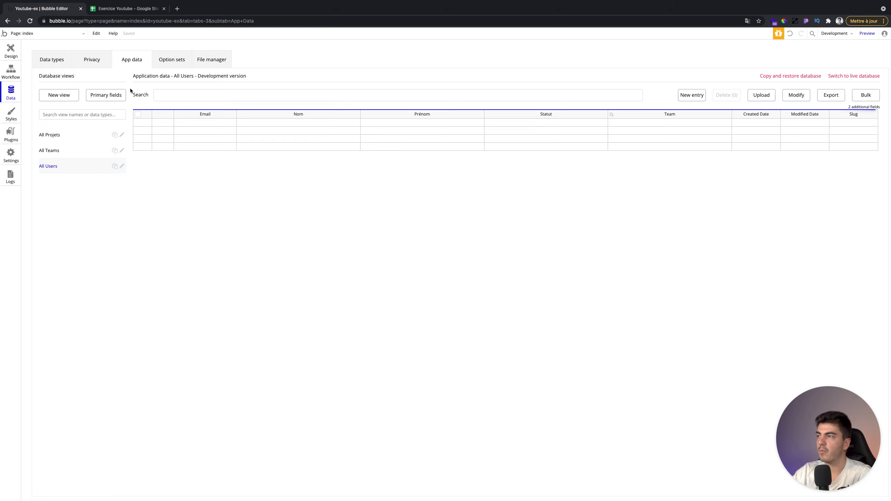
- Review the Teams and Users tables to confirm each team lists its two users
{"action": "left_click", "coordinate": [71, 150]}
{"action": "left_click", "coordinate": [71, 164]}
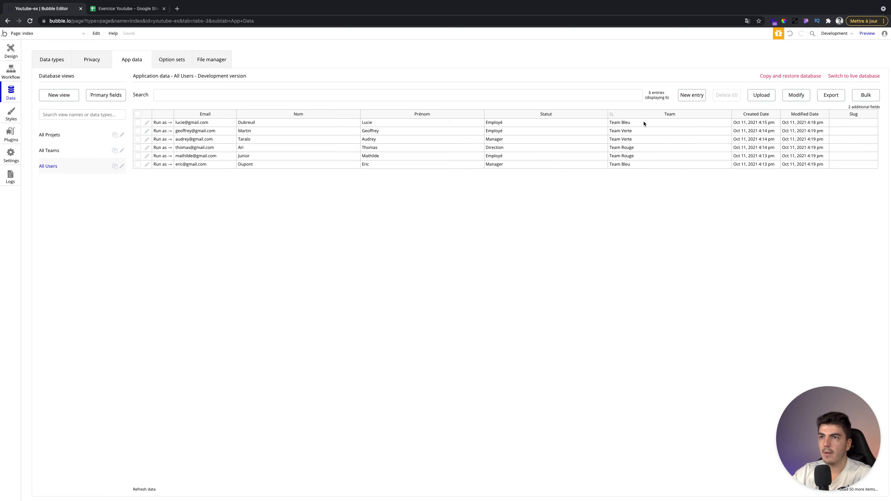
{"action": "left_click", "coordinate": [60, 152]}
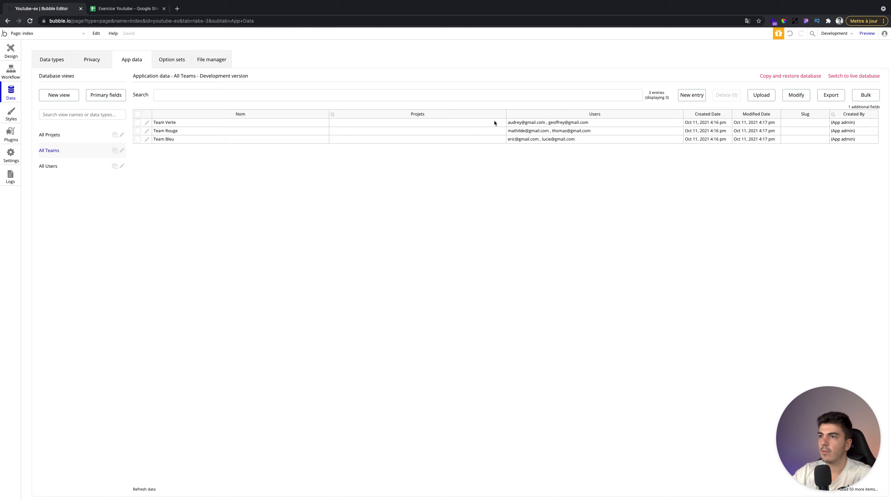
- Switch to the Projets data and review the Projets sheet in the spreadsheet
{"action": "left_click", "coordinate": [65, 138]}
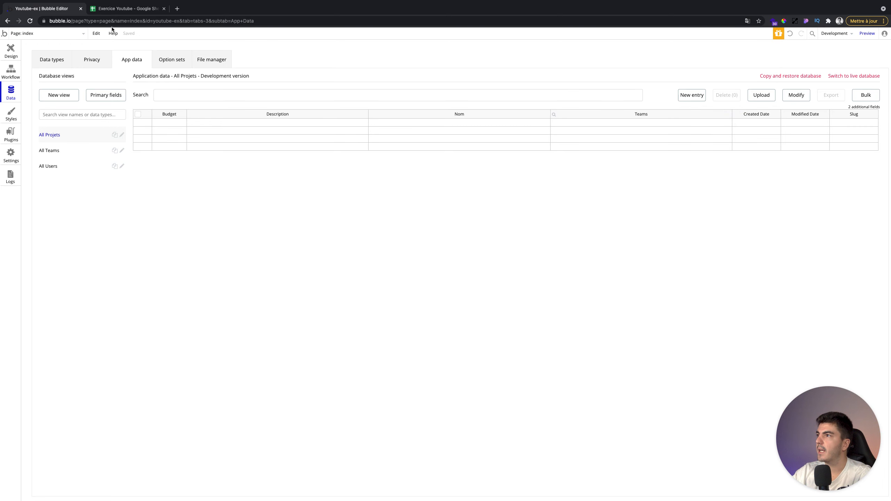
{"action": "left_click", "coordinate": [111, 10]}
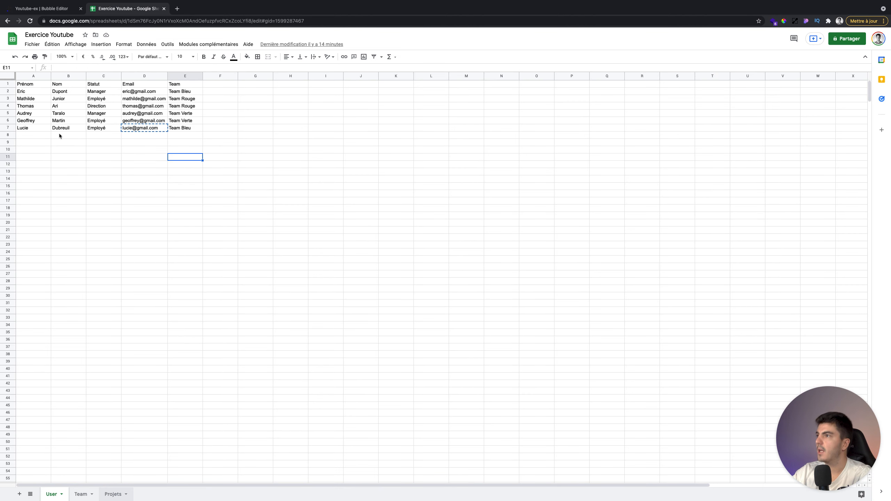
{"action": "left_click", "coordinate": [52, 10]}
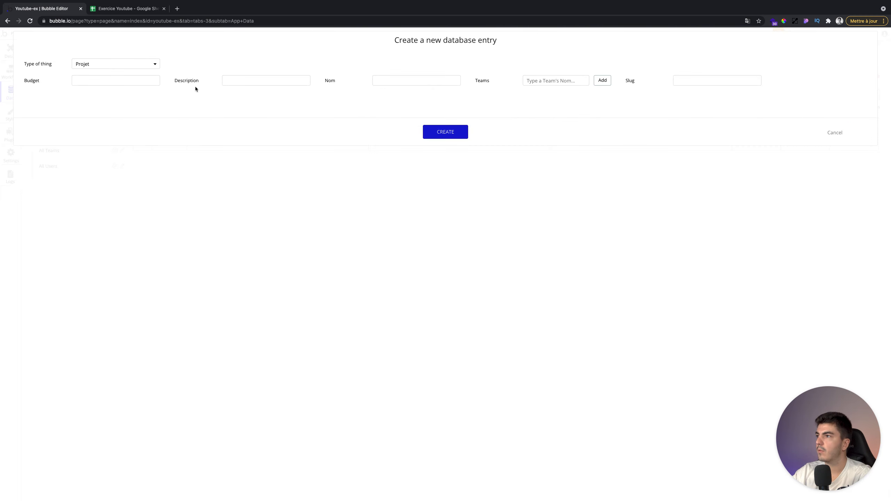
- Start a new Projet with budget 10000, the B2 description, and name 'Application Web'
{"action": "left_click", "coordinate": [120, 81]}
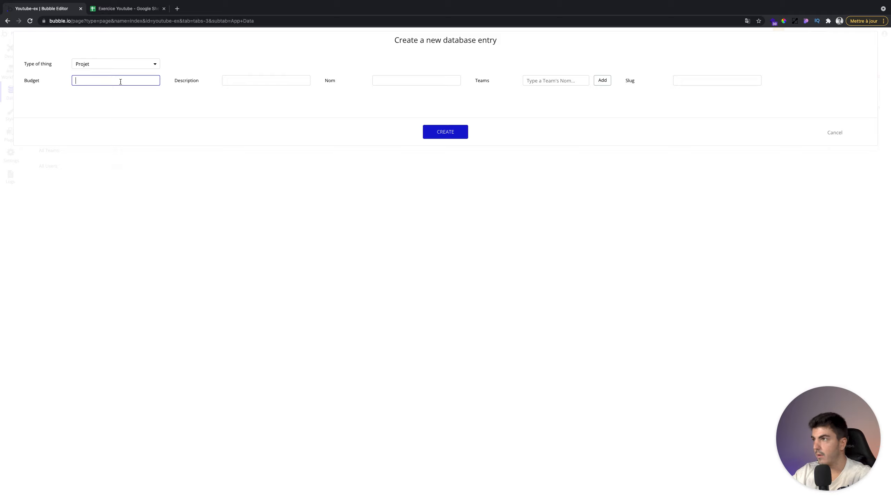
{"action": "type", "text": "10000"}
{"action": "key", "text": "Tab"}
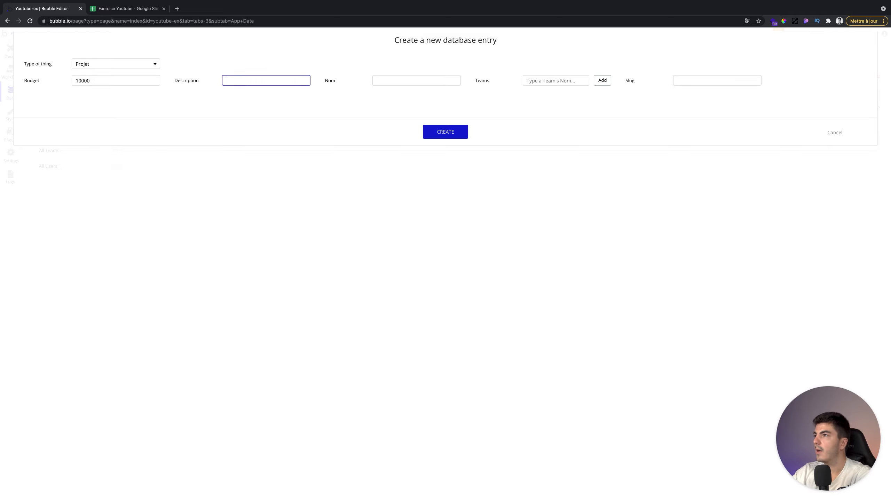
{"action": "left_click", "coordinate": [123, 9]}
{"action": "left_click", "coordinate": [92, 91]}
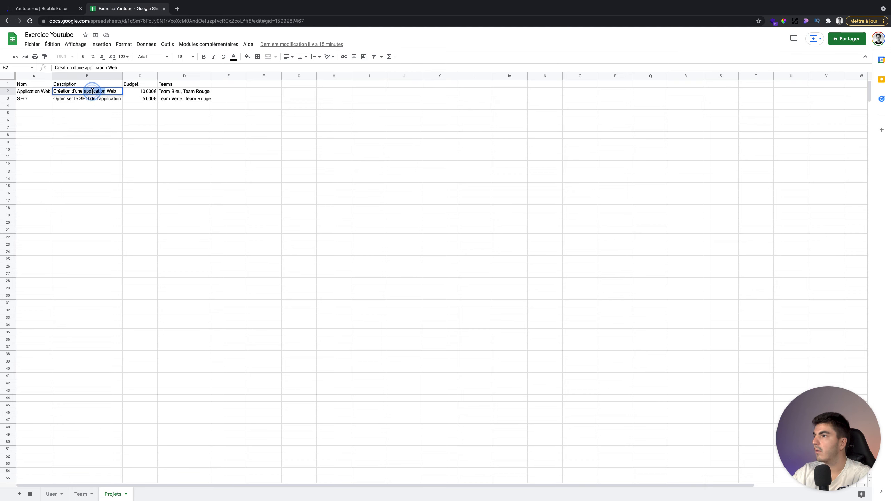
{"action": "key", "text": "super+a"}
{"action": "key", "text": "super+c"}
{"action": "left_click", "coordinate": [58, 8]}
{"action": "left_click", "coordinate": [284, 80]}
{"action": "key", "text": "super+v"}
{"action": "left_click", "coordinate": [386, 80]}
{"action": "type", "text": "Appli"}
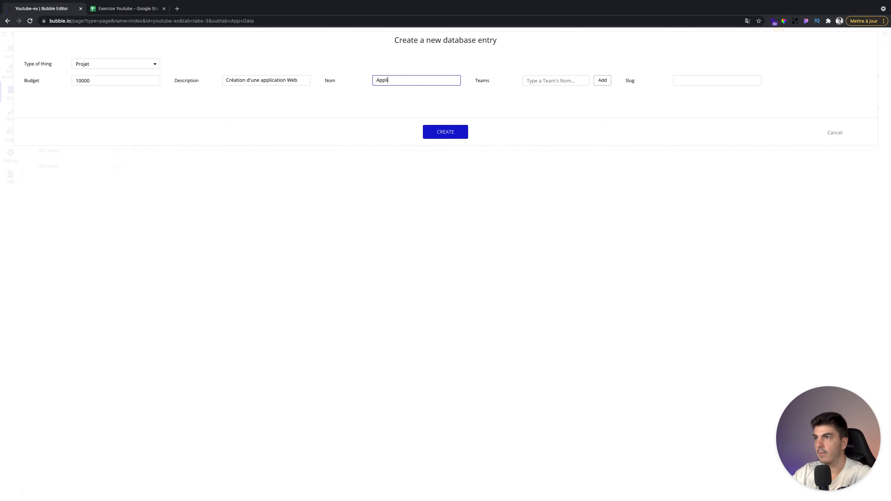
{"action": "type", "text": "cation Web"}
{"action": "left_click", "coordinate": [500, 83]}
- Link Team Bleu and Team Rouge to Application Web and create the entry
{"action": "left_click", "coordinate": [137, 7]}
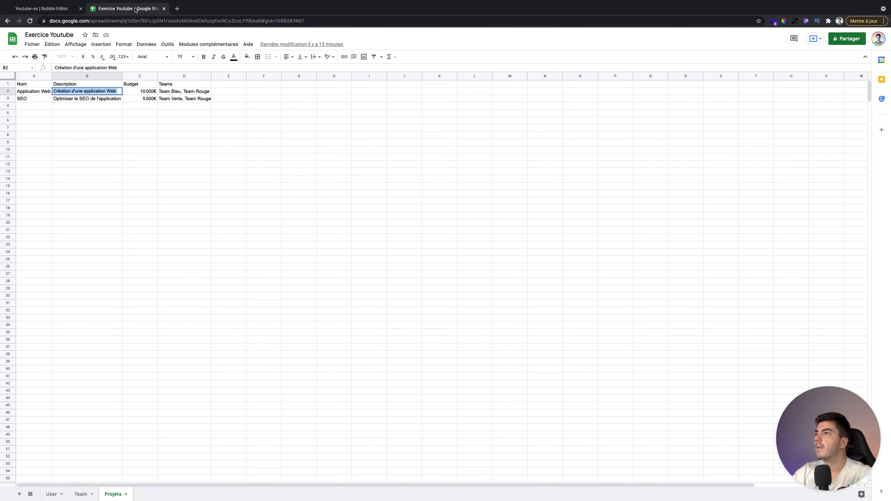
{"action": "left_click", "coordinate": [43, 10]}
{"action": "left_click", "coordinate": [556, 80]}
{"action": "type", "text": "b"}
{"action": "left_click", "coordinate": [556, 93]}
{"action": "left_click", "coordinate": [601, 81]}
{"action": "left_click", "coordinate": [551, 90]}
{"action": "type", "text": "r"}
{"action": "left_click", "coordinate": [546, 98]}
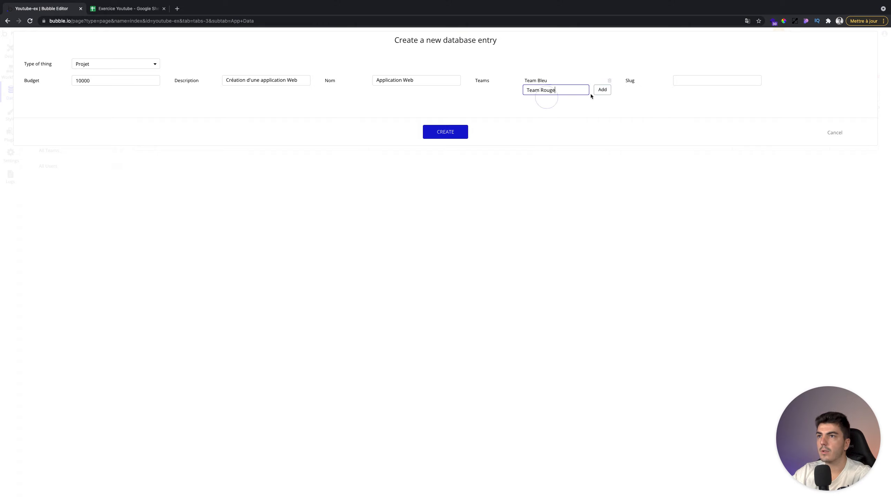
{"action": "left_click", "coordinate": [601, 90]}
{"action": "left_click", "coordinate": [444, 132]}
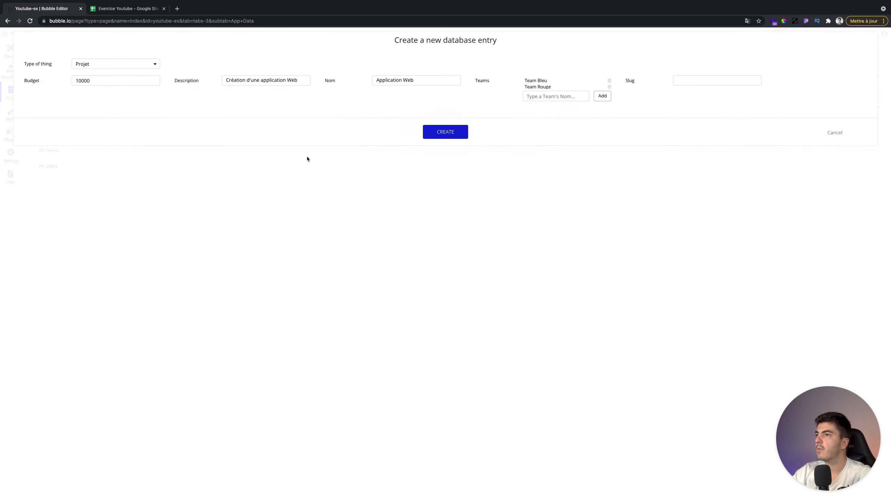
{"action": "left_click", "coordinate": [450, 117]}
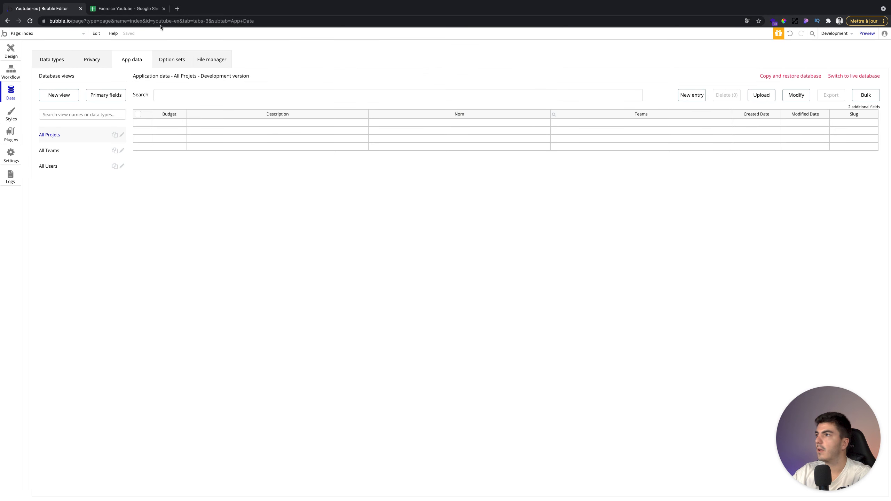
- Start a second Projet with budget 5000, the B3 description, and name 'SEO'
{"action": "left_click", "coordinate": [144, 8]}
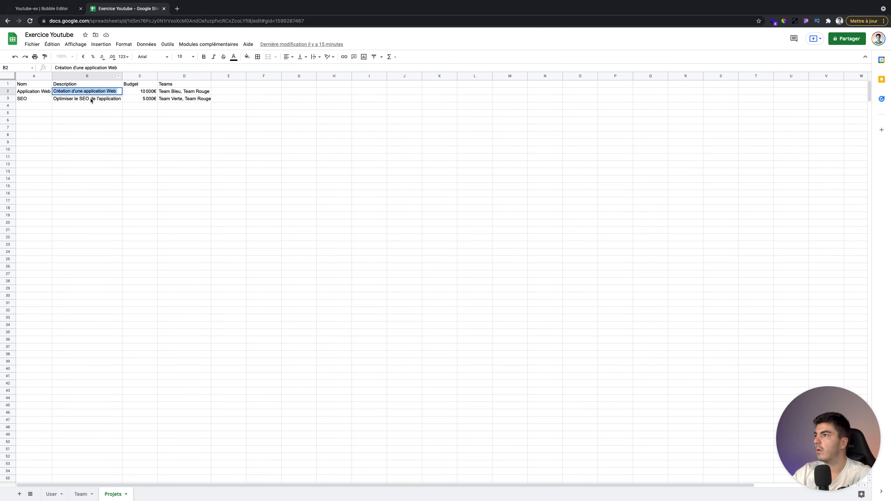
{"action": "left_click", "coordinate": [91, 100]}
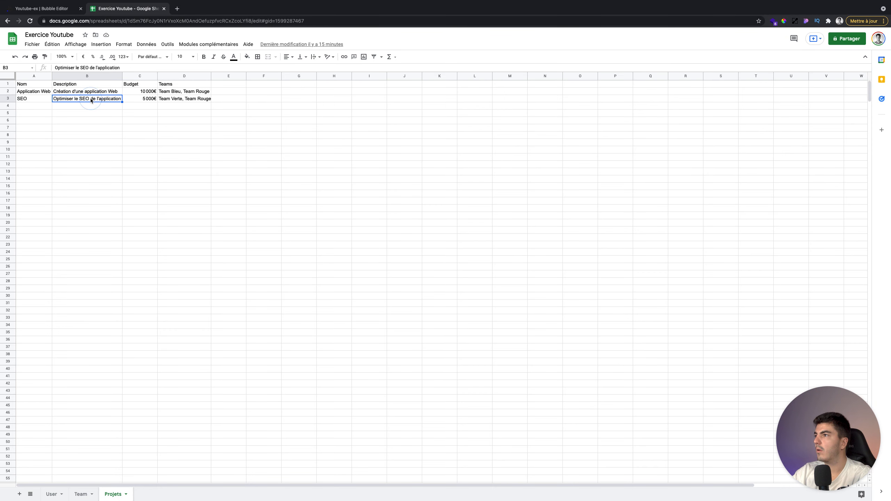
{"action": "left_click", "coordinate": [41, 8]}
{"action": "left_click", "coordinate": [693, 95]}
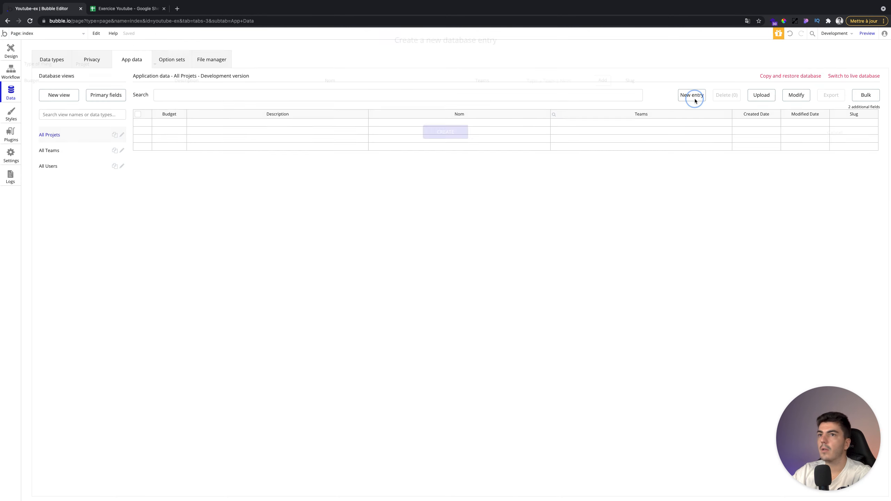
{"action": "left_click", "coordinate": [139, 81]}
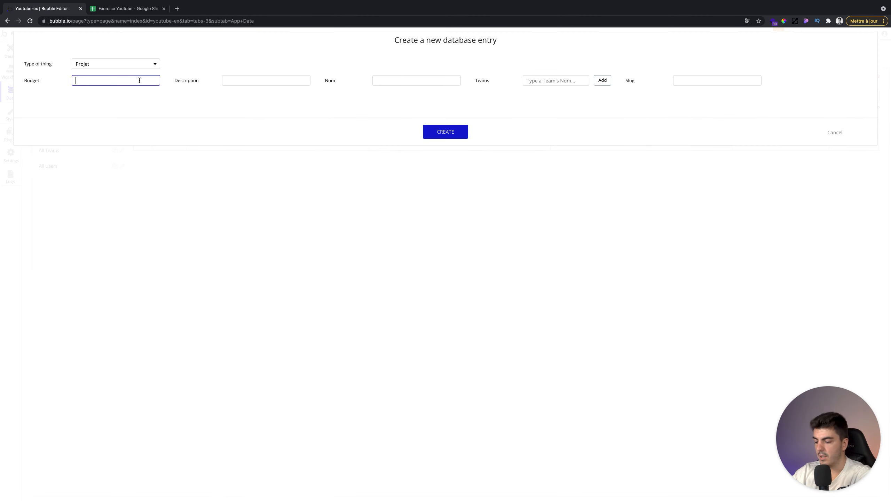
{"action": "type", "text": "5000"}
{"action": "key", "text": "Tab"}
{"action": "type", "text": "Optimiser le SEO de l'application"}
{"action": "key", "text": "Tab"}
{"action": "type", "text": "SEO"}
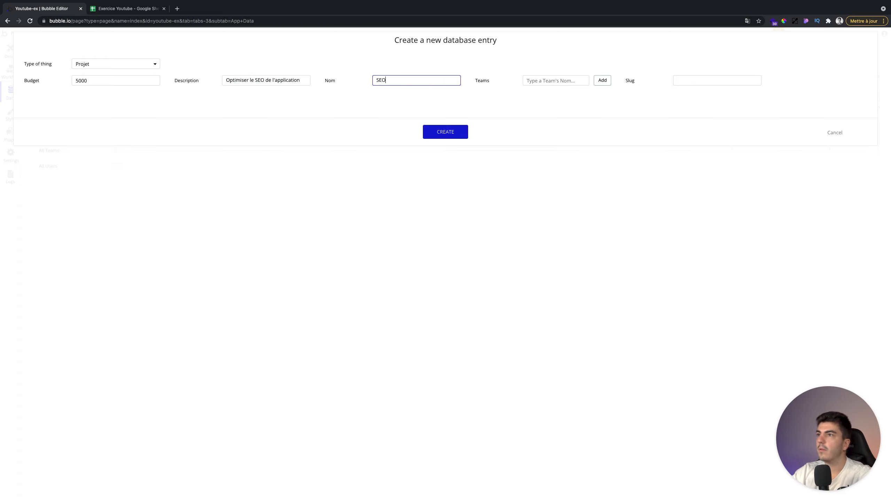
- Link Team Verte and Team Rouge to SEO, create it, and turn off the success message
{"action": "left_click", "coordinate": [561, 80]}
{"action": "type", "text": "Ver"}
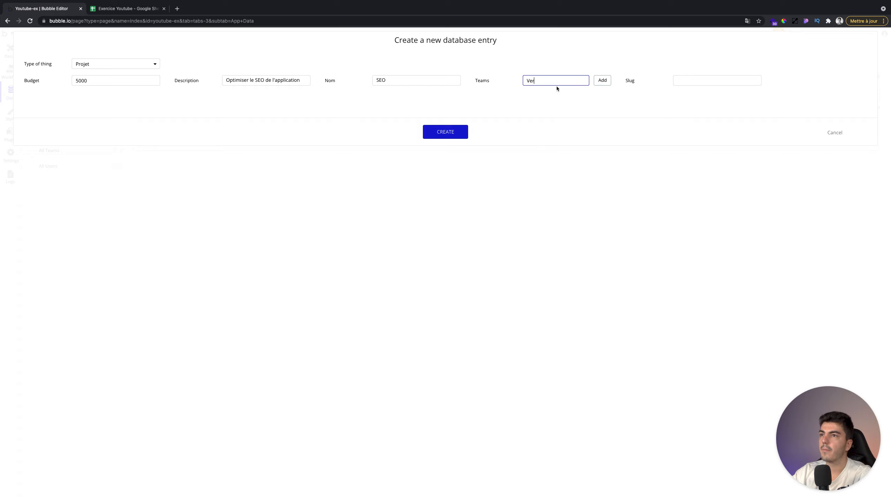
{"action": "left_click", "coordinate": [548, 92]}
{"action": "left_click", "coordinate": [602, 80]}
{"action": "left_click", "coordinate": [557, 87]}
{"action": "type", "text": "r"}
{"action": "left_click", "coordinate": [551, 102]}
{"action": "left_click", "coordinate": [602, 89]}
{"action": "left_click", "coordinate": [445, 132]}
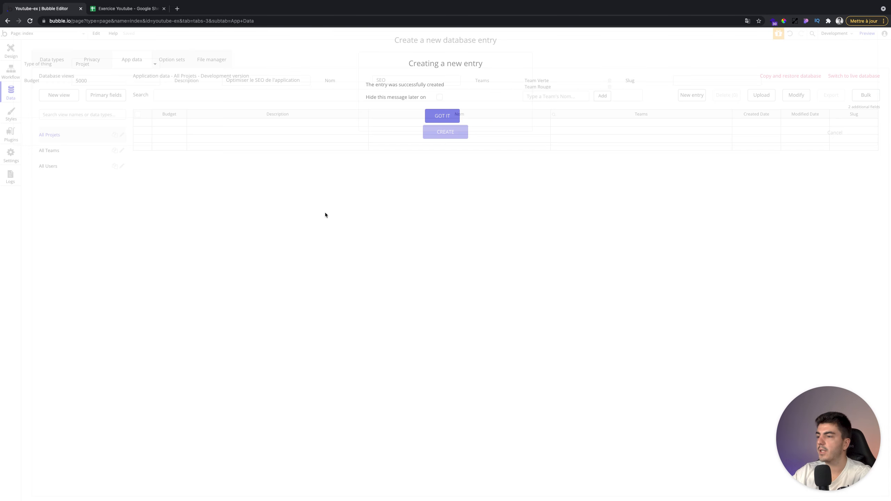
{"action": "left_click", "coordinate": [439, 97]}
{"action": "left_click", "coordinate": [437, 117]}
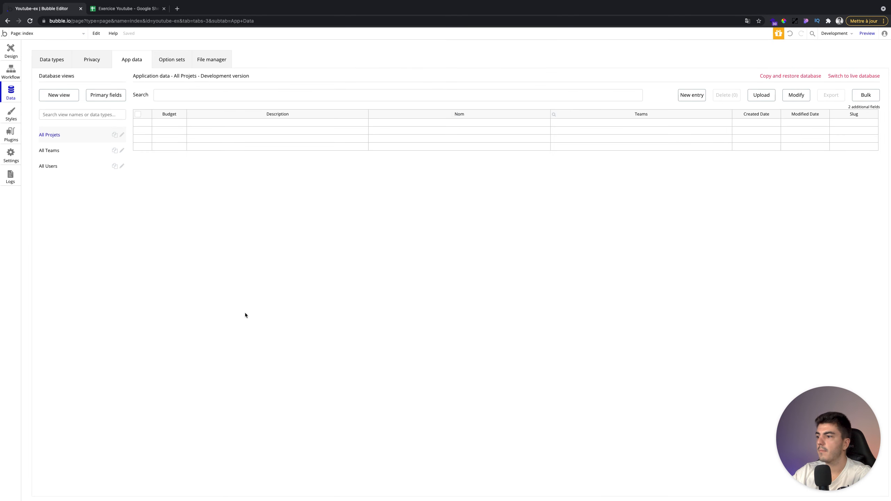
- Refresh the Projets list, open Team Verte's record, and check its projects in the Team sheet
{"action": "left_click", "coordinate": [68, 134]}
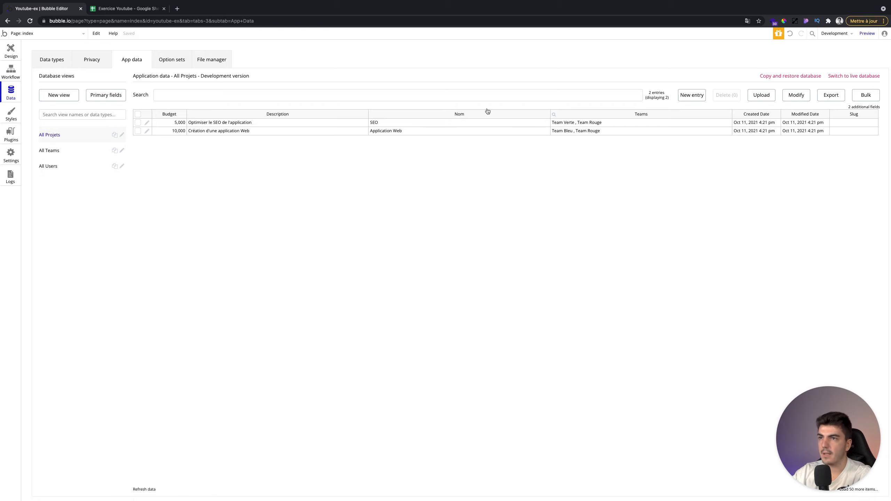
{"action": "left_click", "coordinate": [78, 148]}
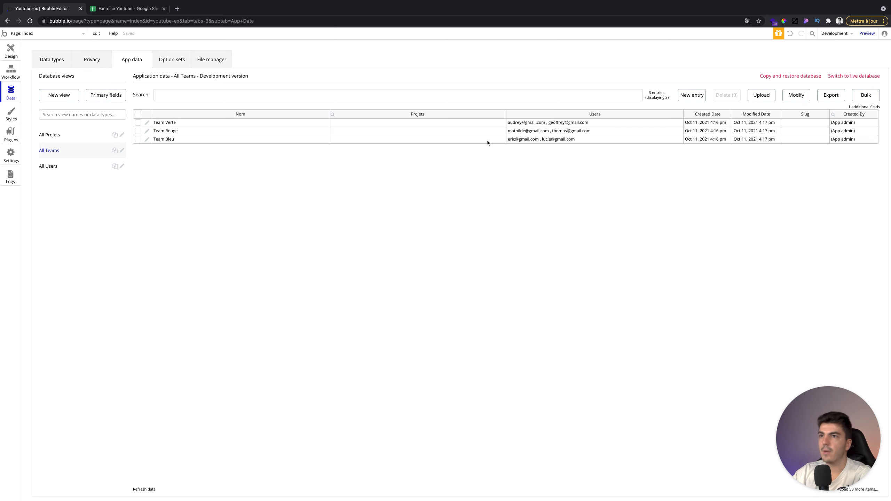
{"action": "left_click", "coordinate": [147, 122]}
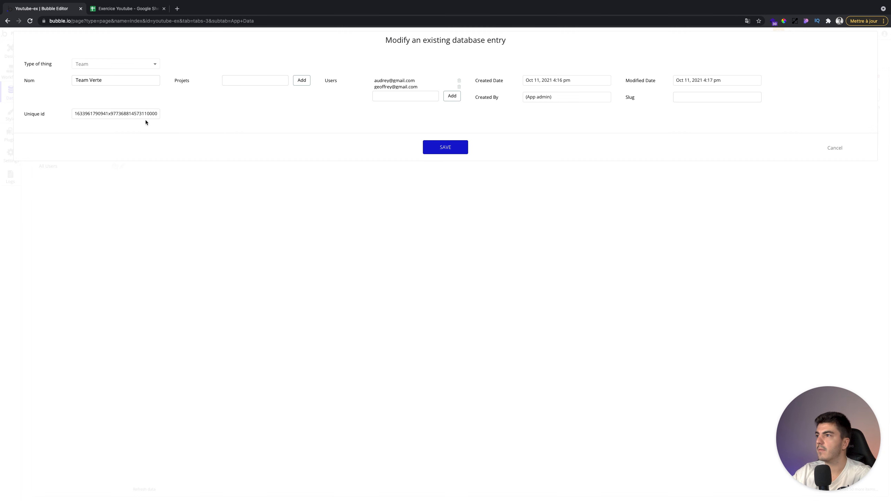
{"action": "left_click", "coordinate": [117, 9]}
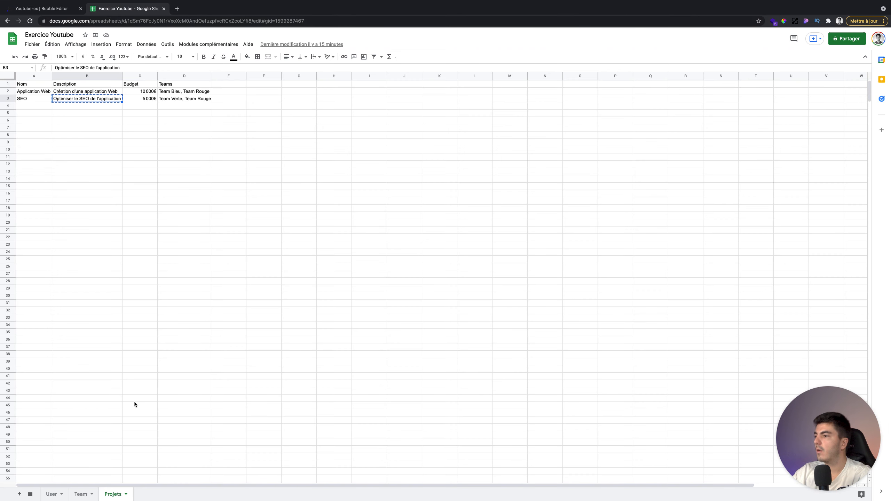
{"action": "left_click", "coordinate": [80, 494]}
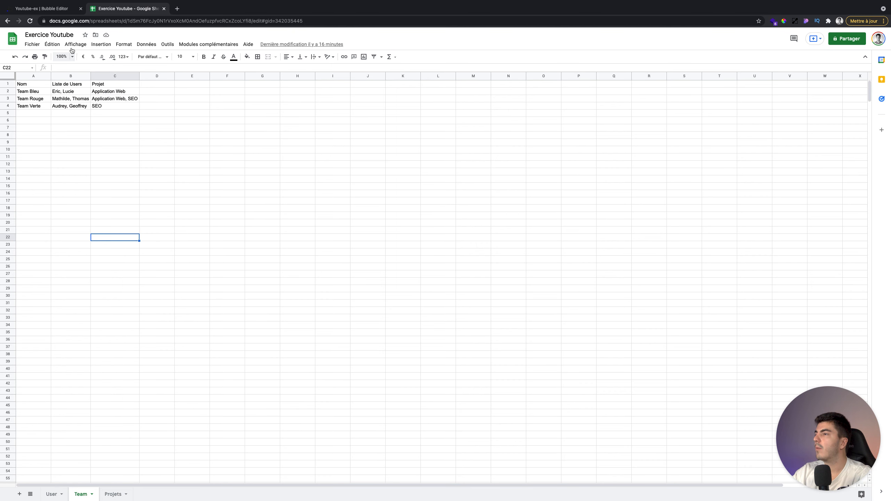
{"action": "left_click", "coordinate": [60, 9]}
{"action": "left_click", "coordinate": [108, 10]}
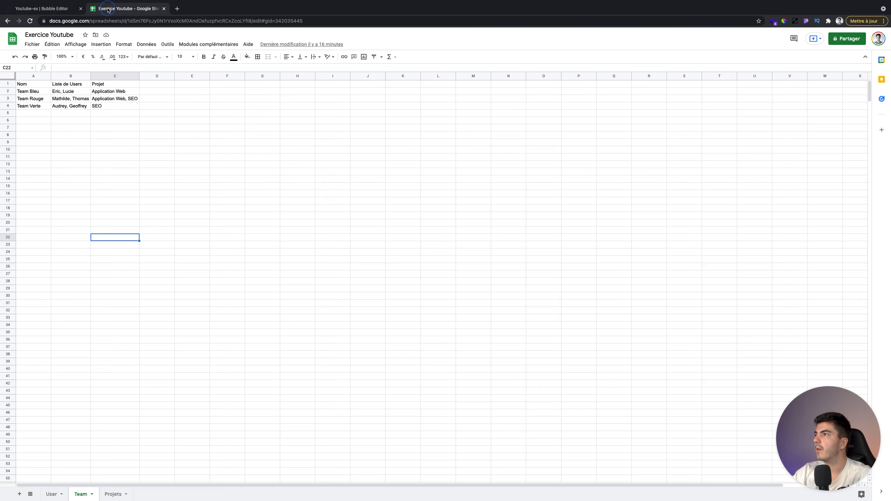
{"action": "left_click", "coordinate": [45, 9]}
- Type 'seo' into Team Verte's Projets field, then close the form without saving
{"action": "left_click", "coordinate": [252, 80]}
{"action": "type", "text": "SE"}
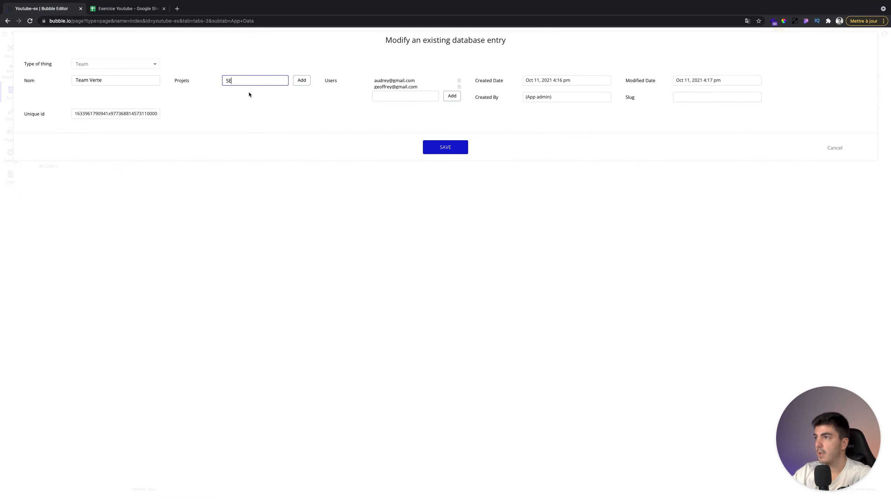
{"action": "key", "text": "BackSpace"}
{"action": "key", "text": "BackSpace"}
{"action": "type", "text": "seo"}
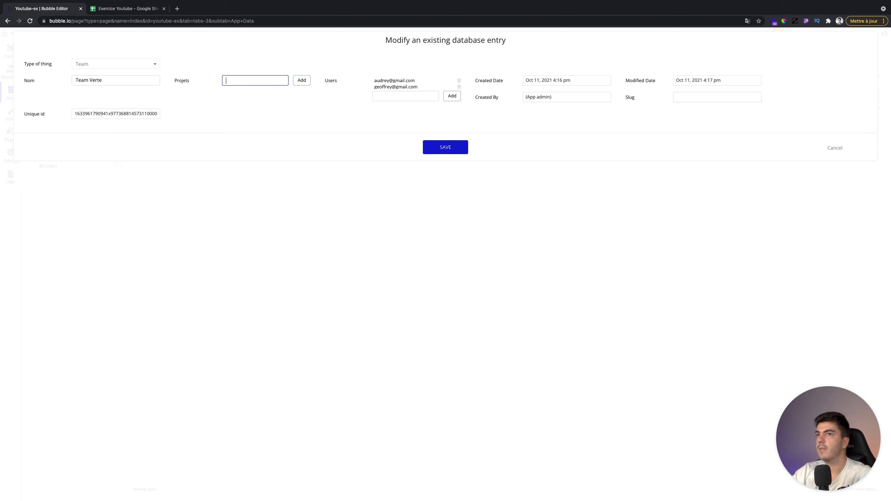
{"action": "left_click", "coordinate": [832, 148]}
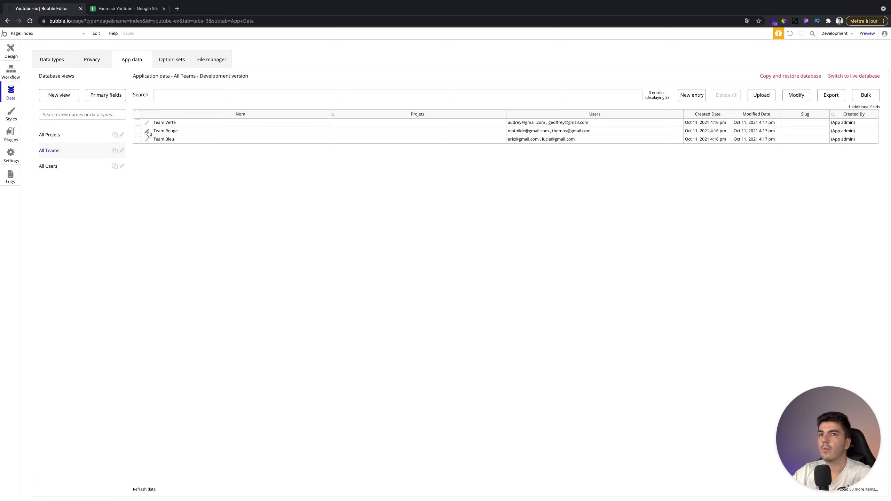
- Set Projet's primary display field to Nom in Primary fields and save
{"action": "left_click", "coordinate": [103, 95]}
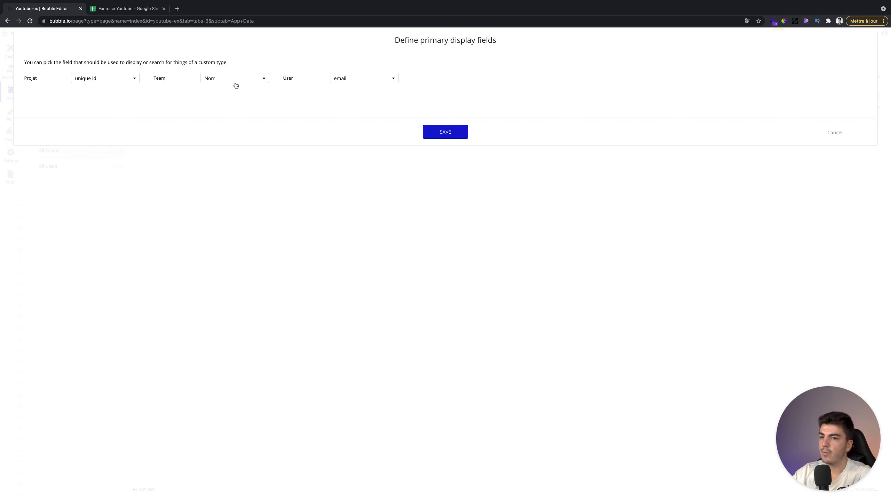
{"action": "left_click", "coordinate": [100, 82]}
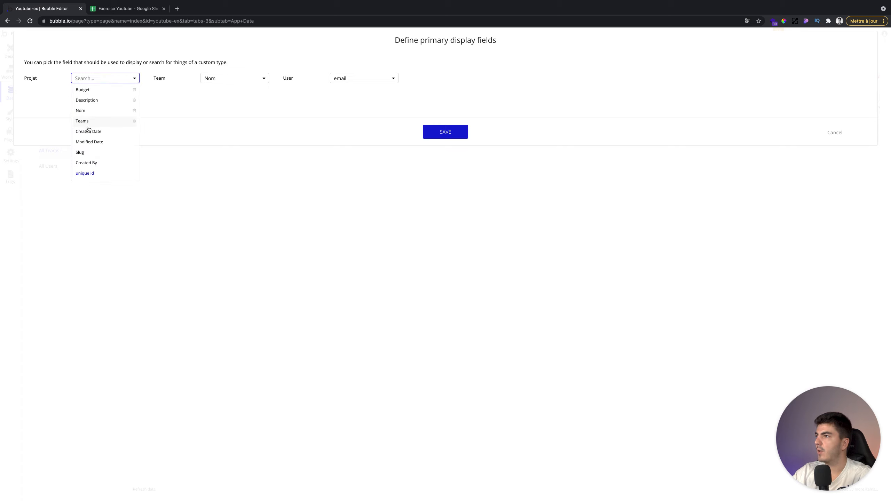
{"action": "left_click", "coordinate": [85, 111]}
{"action": "left_click", "coordinate": [445, 130]}
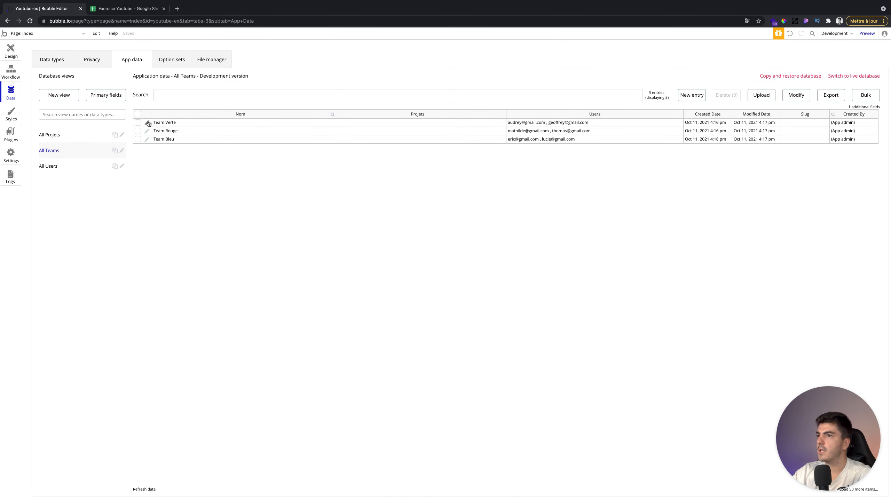
- Open Team Verte's entry for editing and check the Team sheet in the spreadsheet
{"action": "left_click", "coordinate": [148, 124]}
{"action": "left_click", "coordinate": [124, 8]}
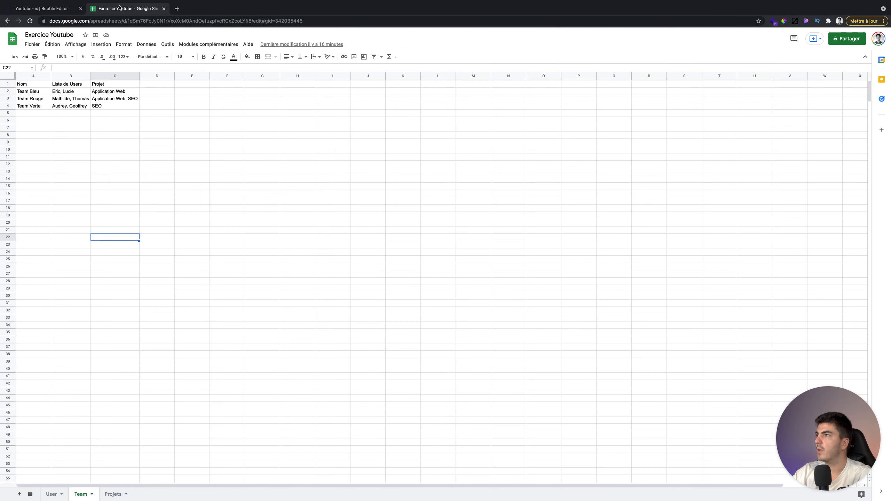
{"action": "left_click", "coordinate": [44, 20]}
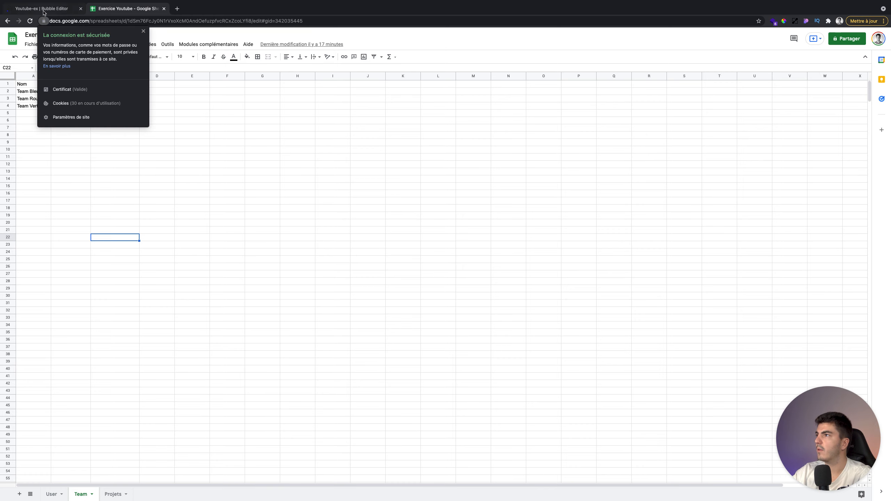
{"action": "left_click", "coordinate": [50, 9]}
- Add SEO to Team Verte's Projets and save the change
{"action": "left_click", "coordinate": [264, 81]}
{"action": "type", "text": "SE"}
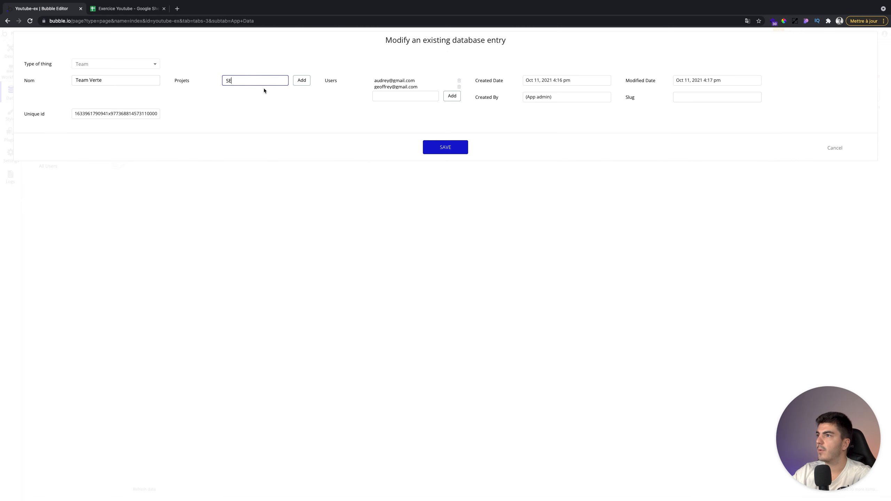
{"action": "key", "text": "BackSpace"}
{"action": "key", "text": "BackSpace"}
{"action": "type", "text": "seo"}
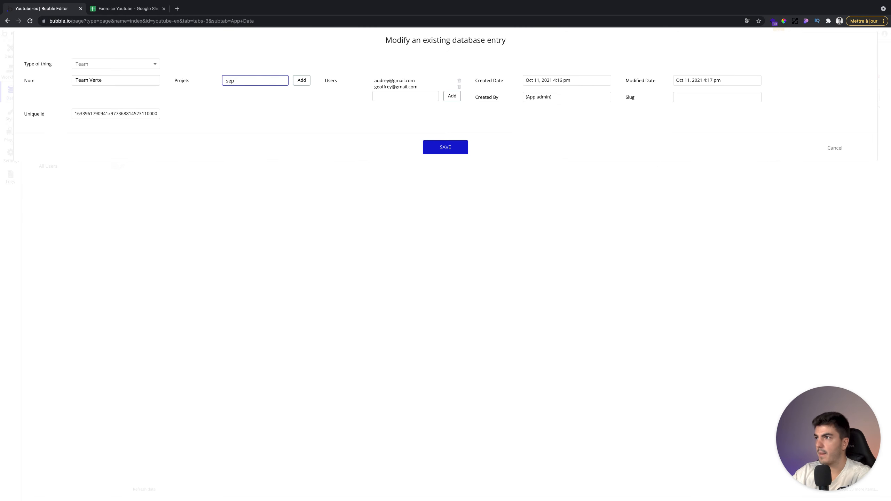
{"action": "left_click", "coordinate": [254, 92]}
{"action": "left_click", "coordinate": [301, 80]}
{"action": "left_click", "coordinate": [442, 149]}
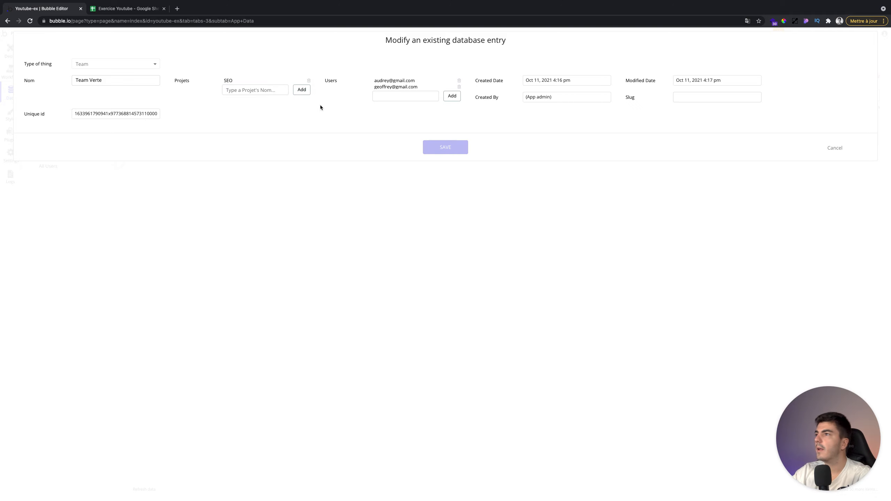
{"action": "left_click", "coordinate": [127, 8]}
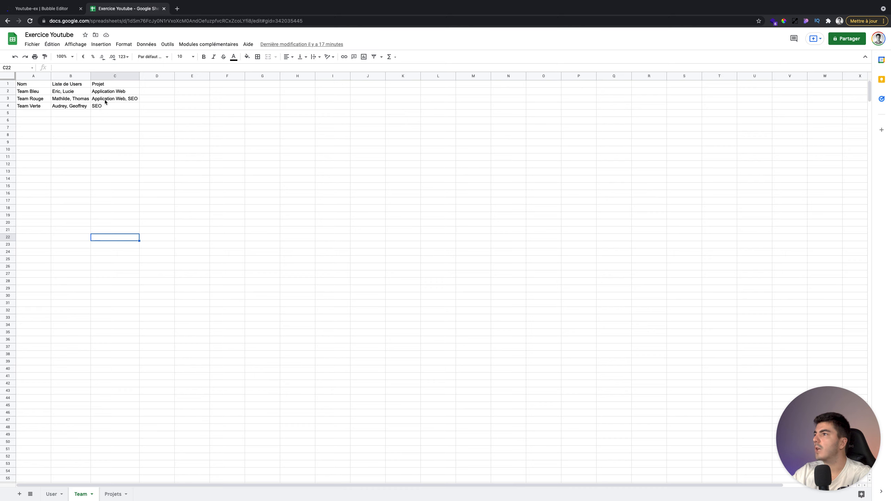
{"action": "left_click", "coordinate": [67, 9]}
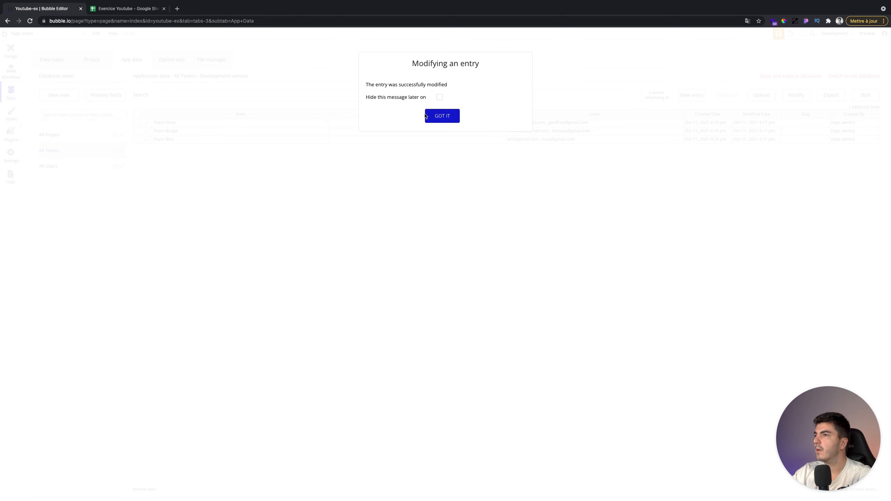
{"action": "left_click", "coordinate": [443, 115]}
- Add Application Web and SEO to Team Rouge's Projets and save
{"action": "left_click", "coordinate": [147, 131]}
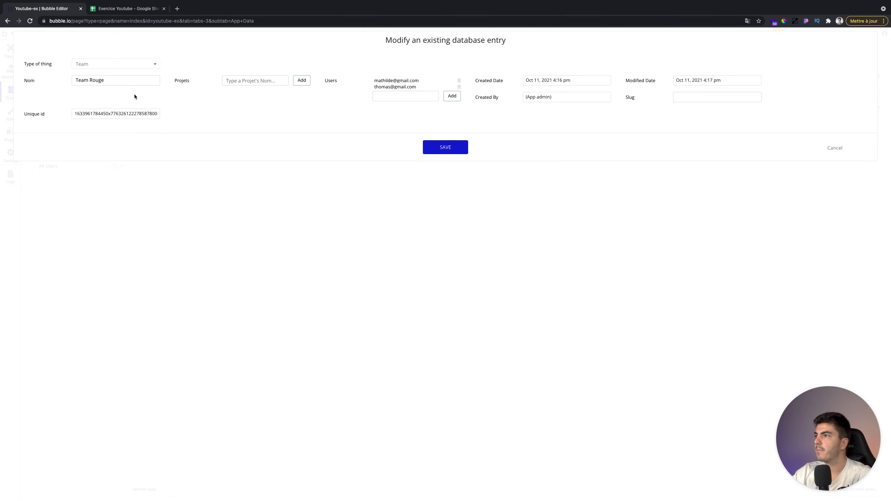
{"action": "left_click", "coordinate": [249, 77]}
{"action": "type", "text": "we"}
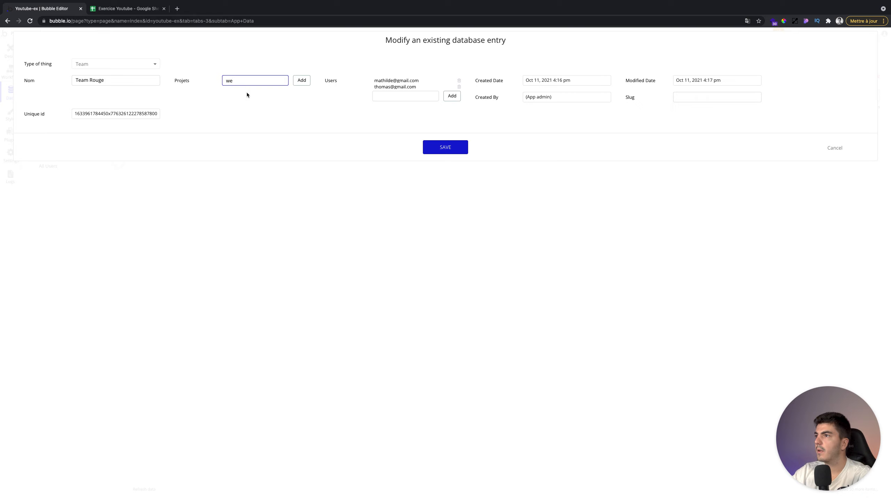
{"action": "left_click", "coordinate": [247, 95]}
{"action": "left_click", "coordinate": [304, 81]}
{"action": "left_click", "coordinate": [256, 91]}
{"action": "type", "text": "seo"}
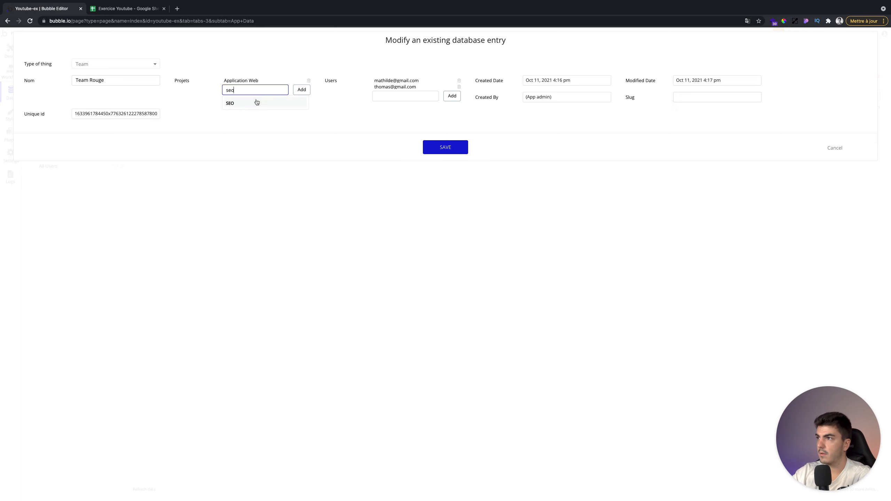
{"action": "left_click", "coordinate": [254, 102]}
{"action": "left_click", "coordinate": [301, 90]}
{"action": "left_click", "coordinate": [439, 146]}
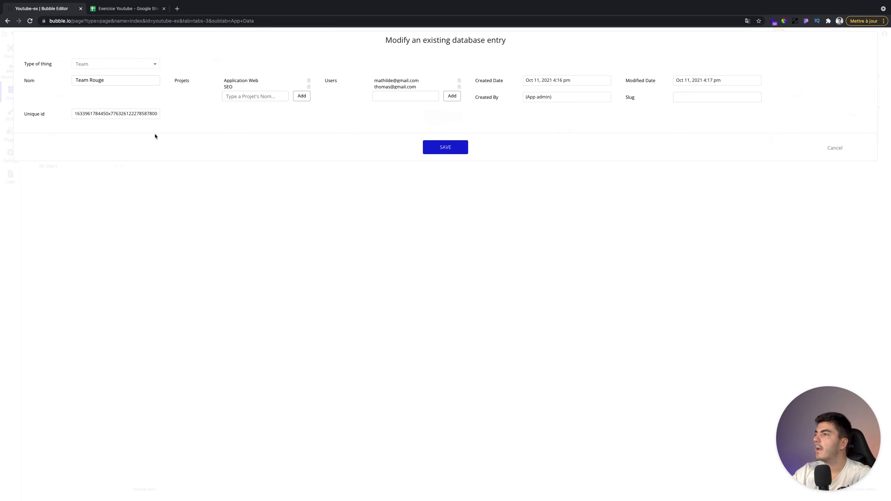
{"action": "left_click", "coordinate": [442, 116]}
- Add Application Web to Team Bleu's Projets, save, and compare with the Team sheet
{"action": "left_click", "coordinate": [147, 139]}
{"action": "left_click", "coordinate": [258, 80]}
{"action": "type", "text": "appl"}
{"action": "left_click", "coordinate": [254, 93]}
{"action": "left_click", "coordinate": [300, 81]}
{"action": "left_click", "coordinate": [435, 146]}
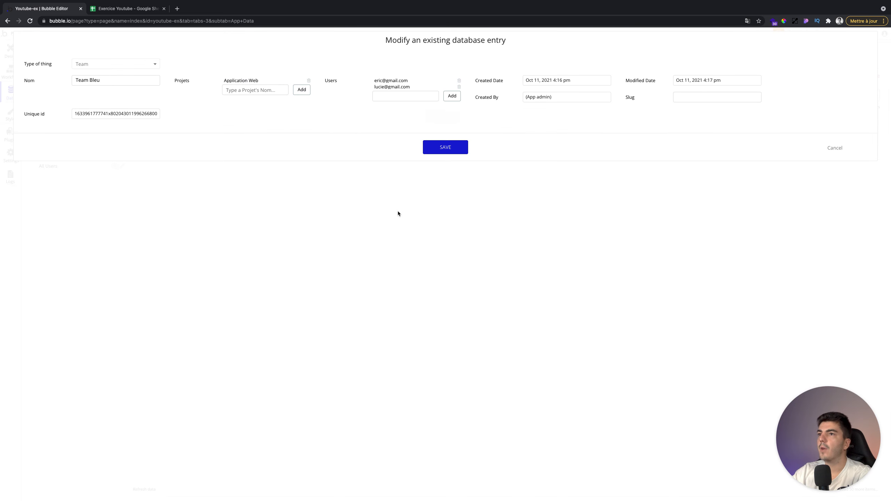
{"action": "left_click", "coordinate": [441, 116]}
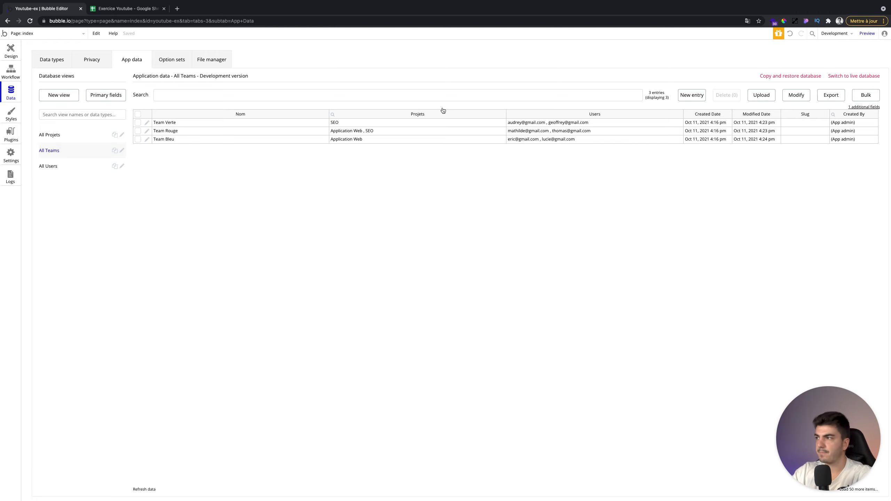
{"action": "left_click", "coordinate": [119, 9]}
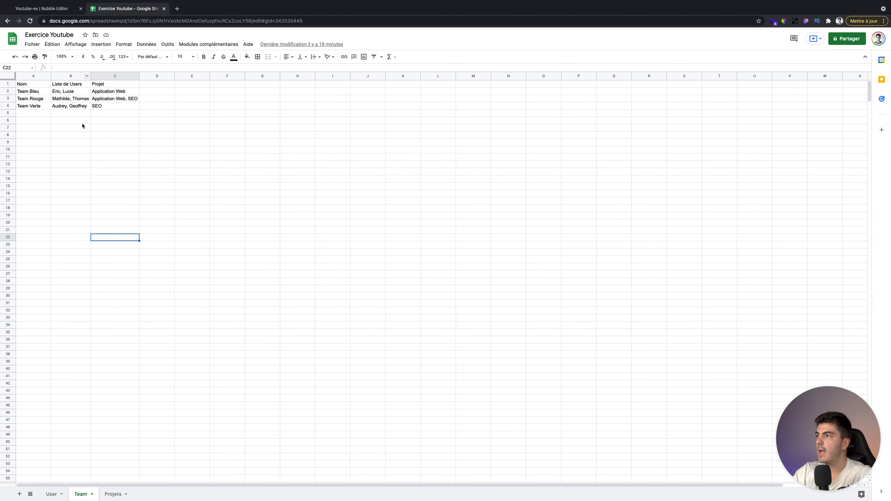
- Check Team Bleu's project in sheet cell C2, then view All Users, All Teams and All Projets
{"action": "left_click", "coordinate": [100, 93]}
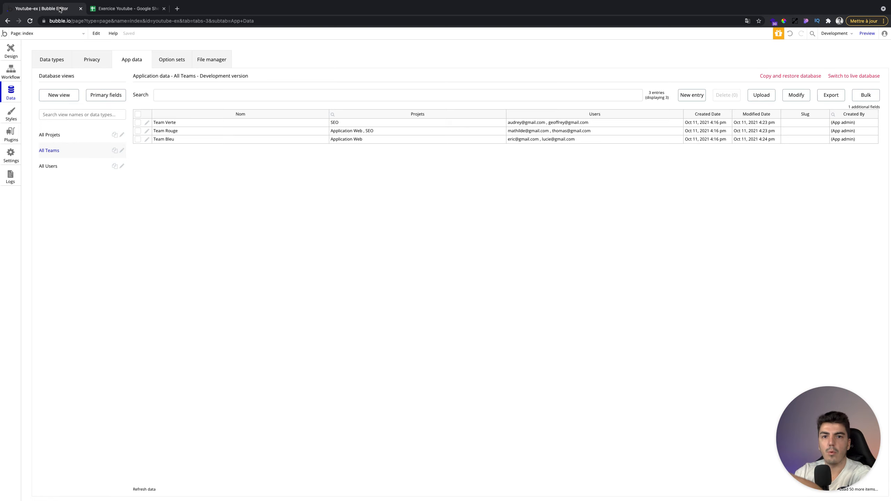
{"action": "left_click", "coordinate": [77, 171]}
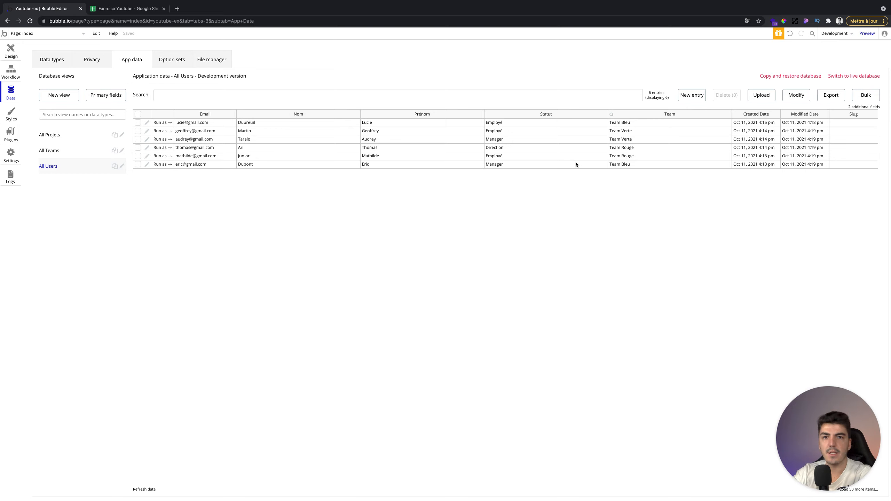
{"action": "left_click", "coordinate": [60, 151]}
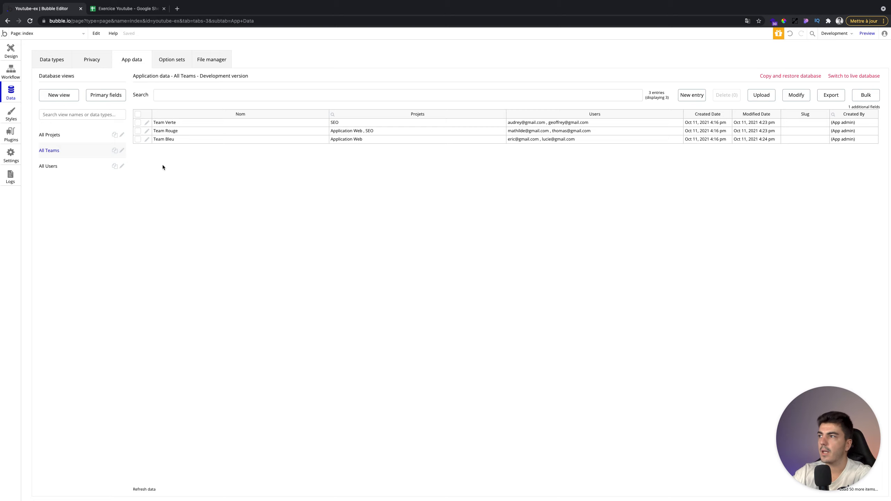
{"action": "left_click", "coordinate": [55, 139]}
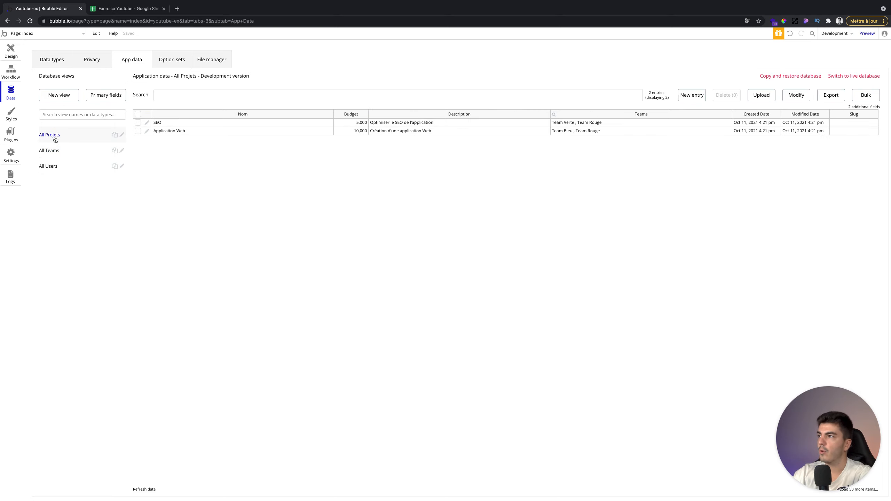